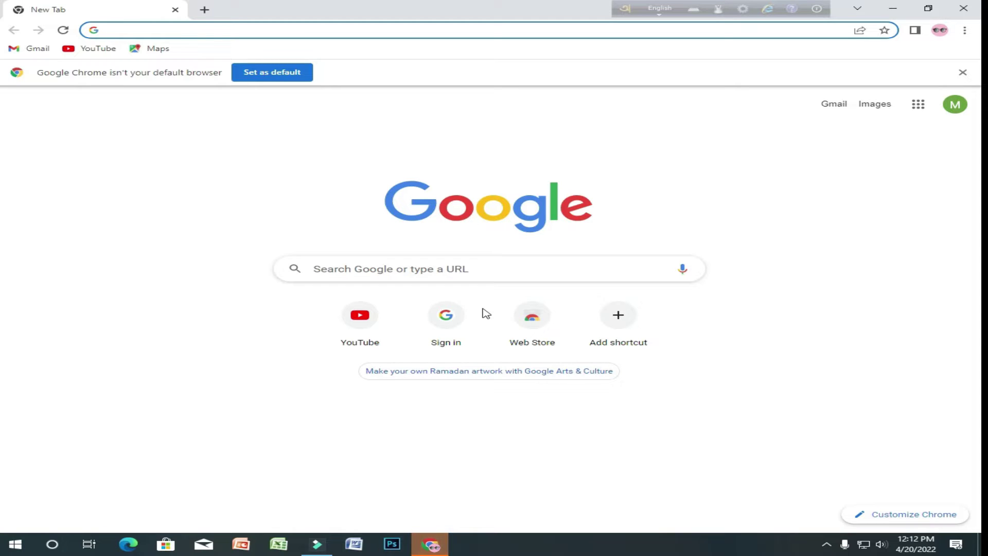
- Search Google Images for 'youtube banner template'
left_click(489, 275)
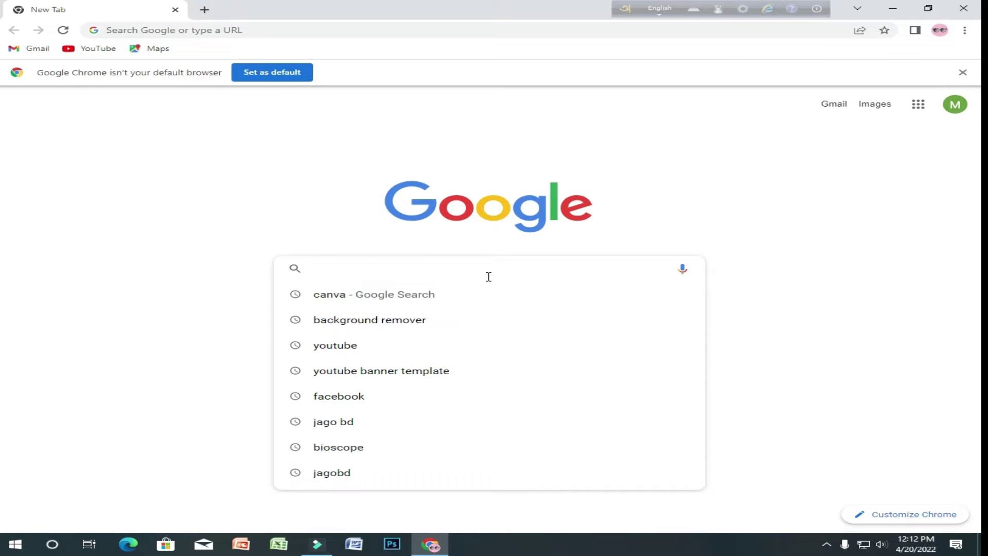
type("y")
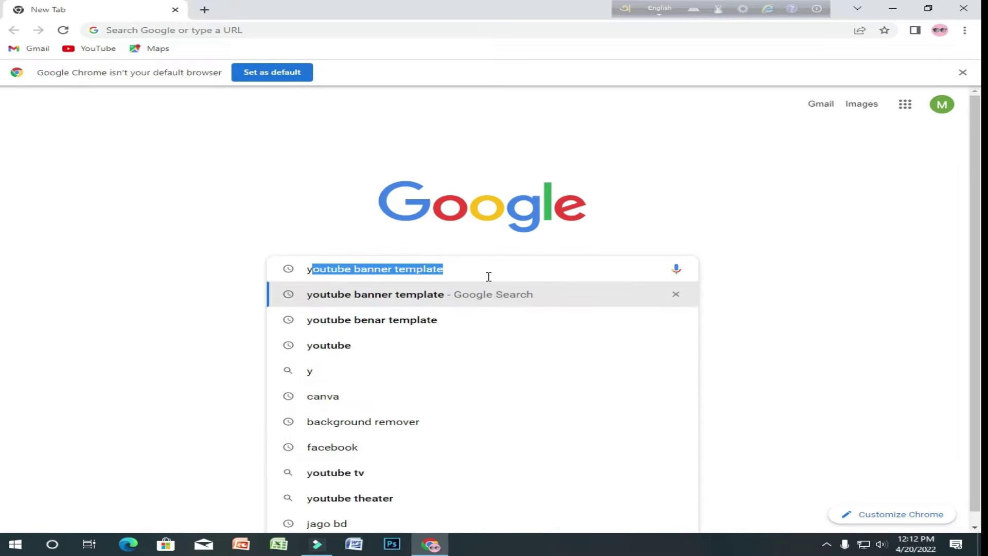
type("out")
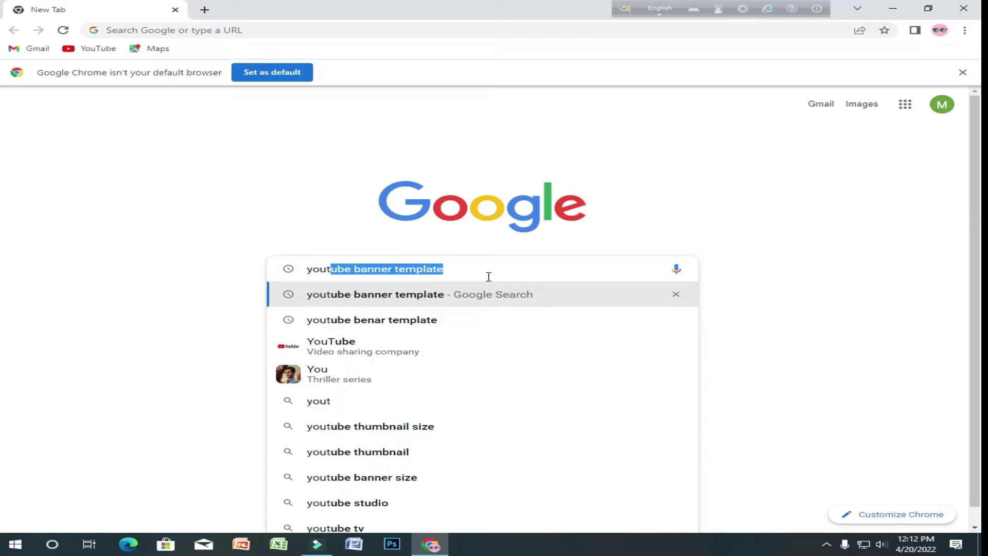
type("ube")
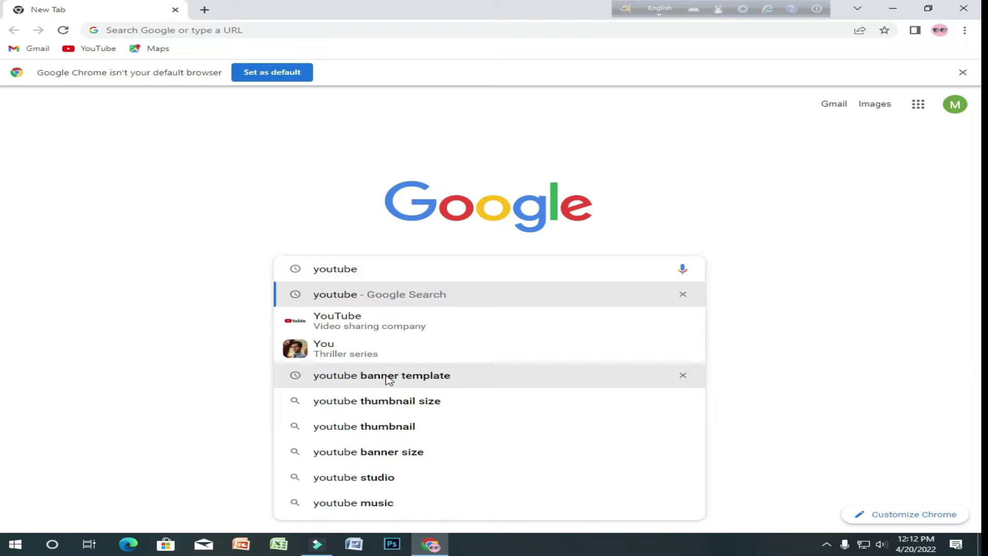
left_click(429, 380)
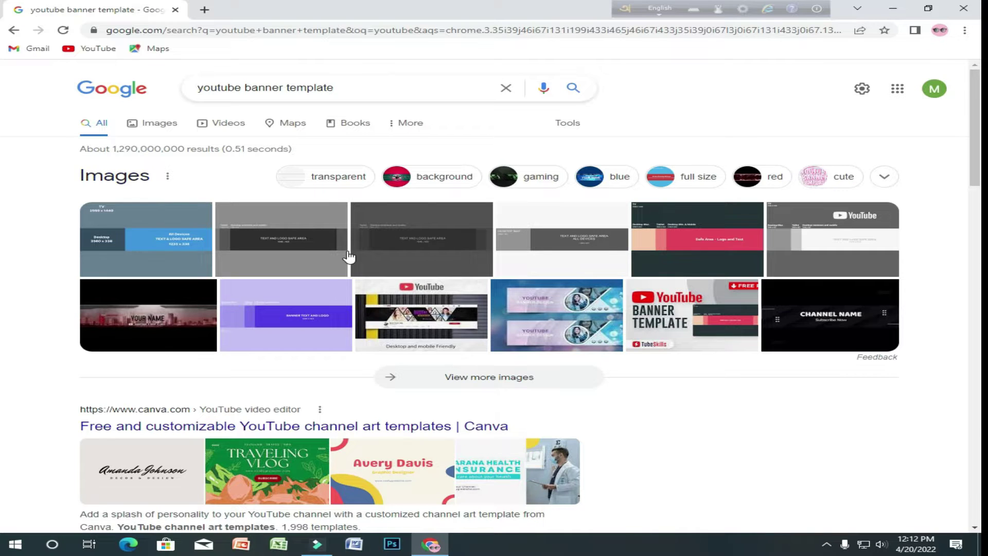
scroll(347, 258, "down", 1)
scroll(405, 169, "up", 1)
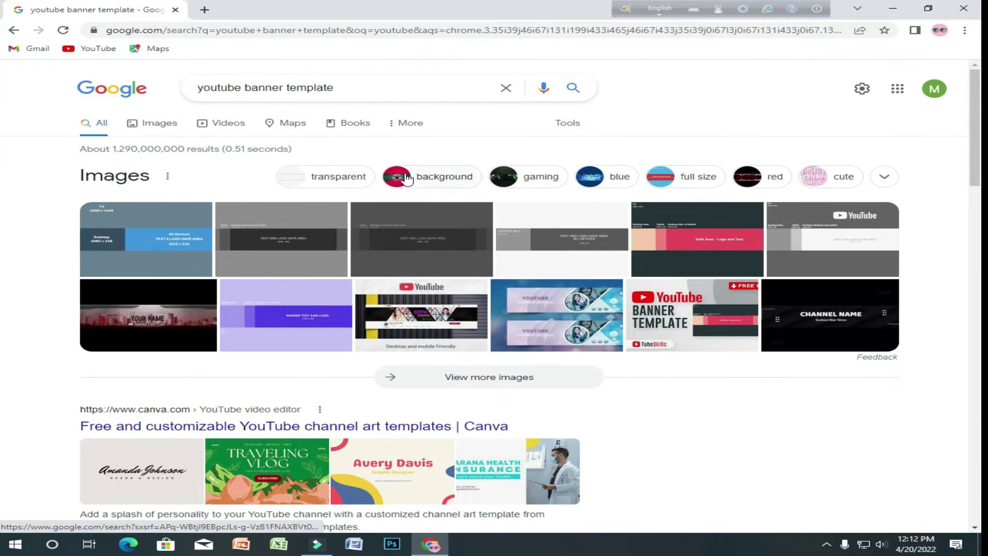
- Filter the results to transparent images and preview a banner outline template
left_click(325, 180)
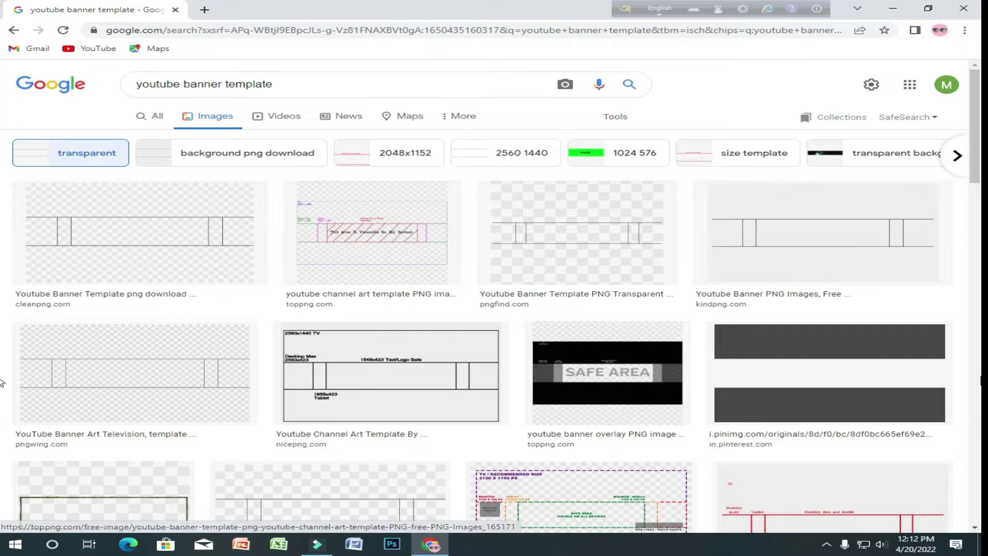
scroll(541, 326, "down", 2)
scroll(650, 320, "up", 2)
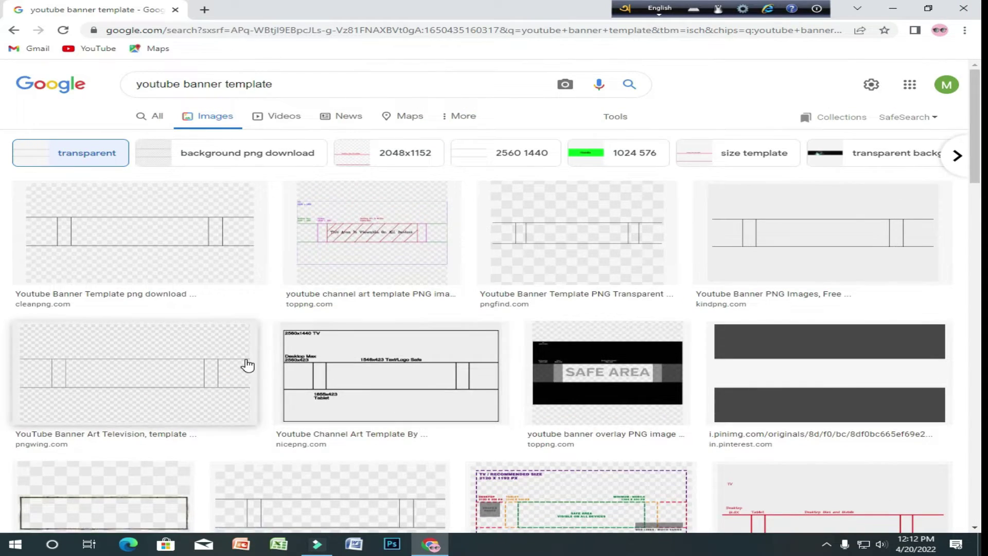
scroll(735, 357, "down", 4)
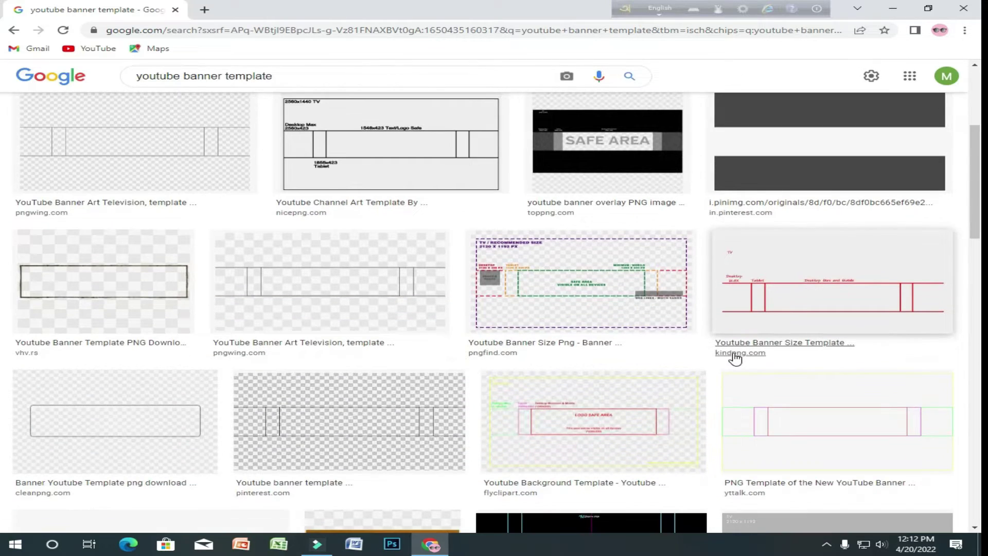
scroll(735, 359, "up", 3)
scroll(735, 358, "up", 1)
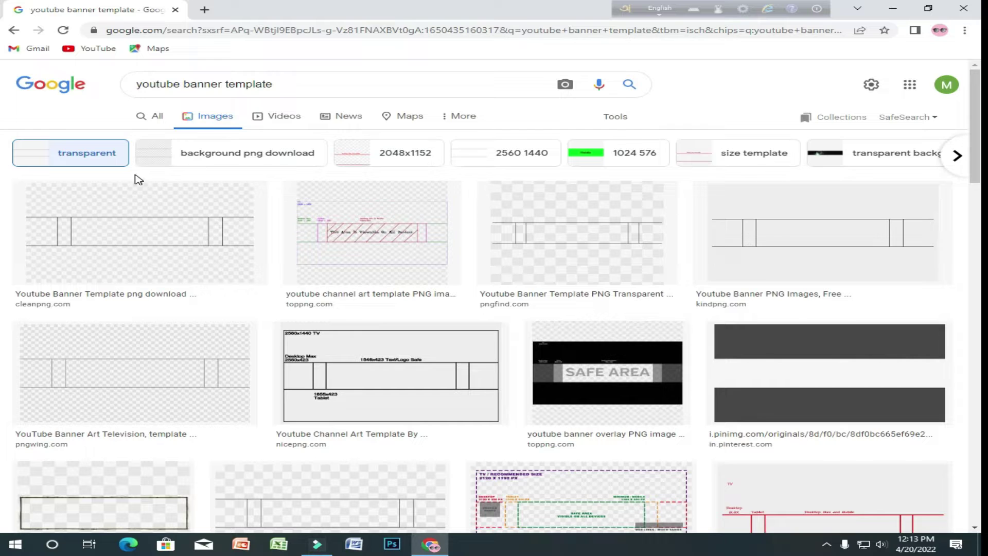
left_click(105, 246)
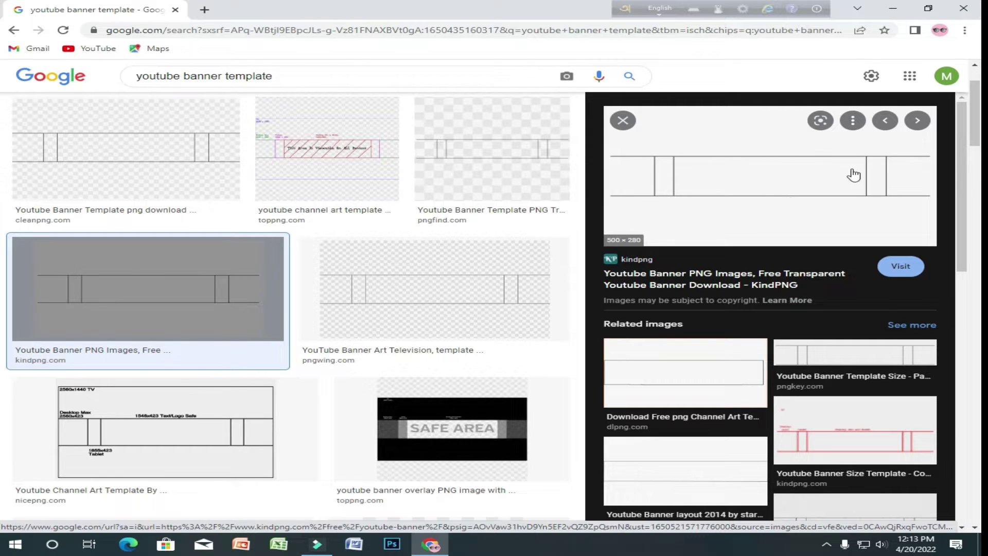
- Download the 2560×1440 YouTube banner template PNG from CleanPNG and close its tab
left_click(740, 185)
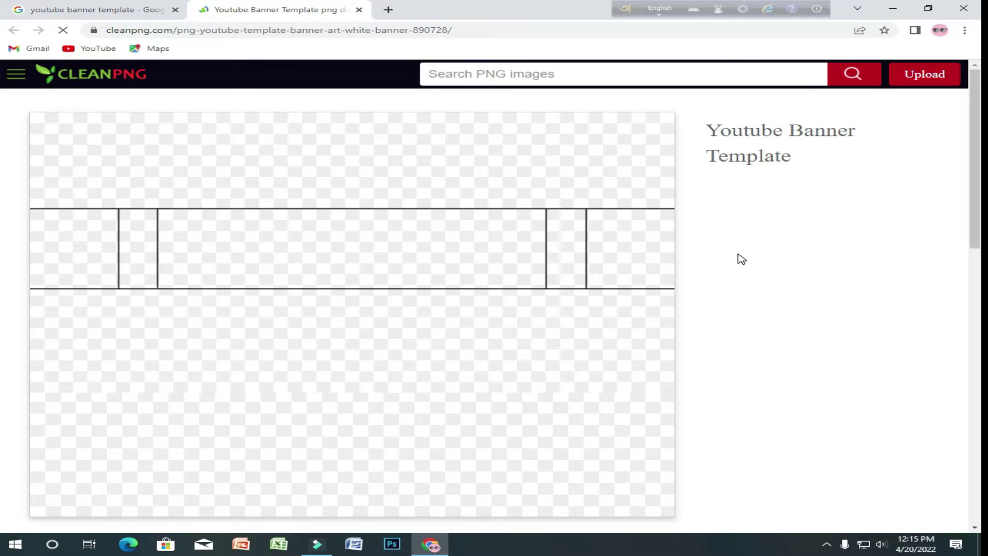
scroll(432, 347, "down", 3)
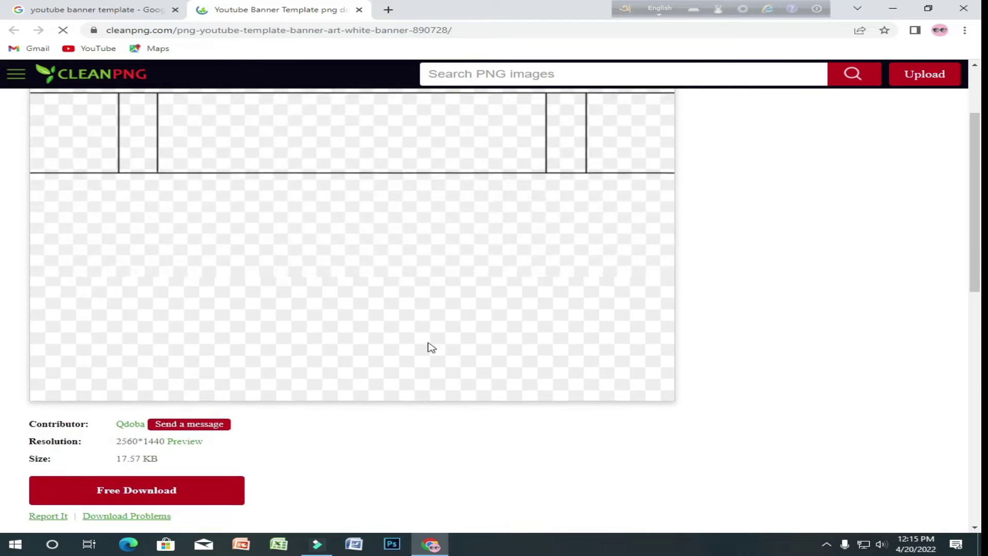
scroll(417, 298, "down", 6)
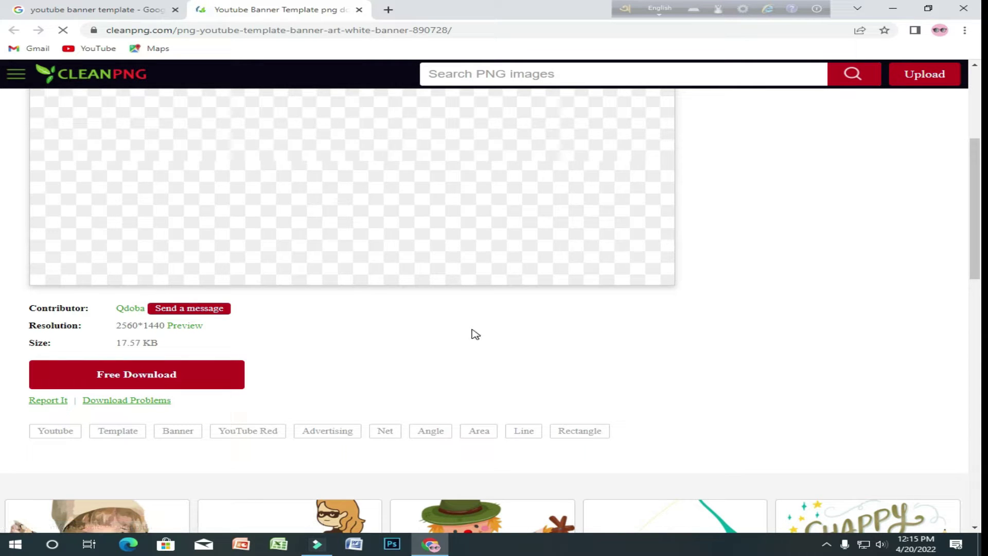
left_click(138, 378)
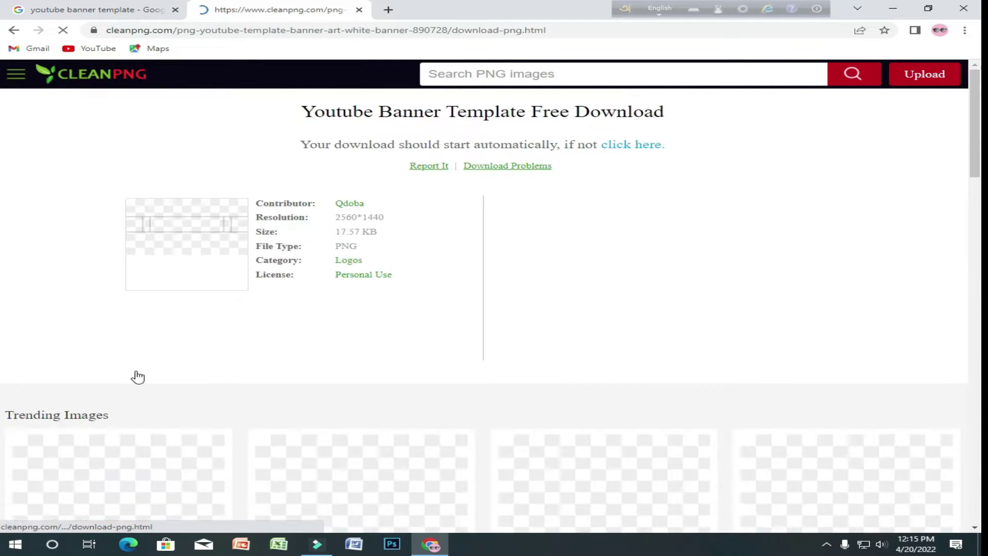
scroll(72, 494, "down", 3)
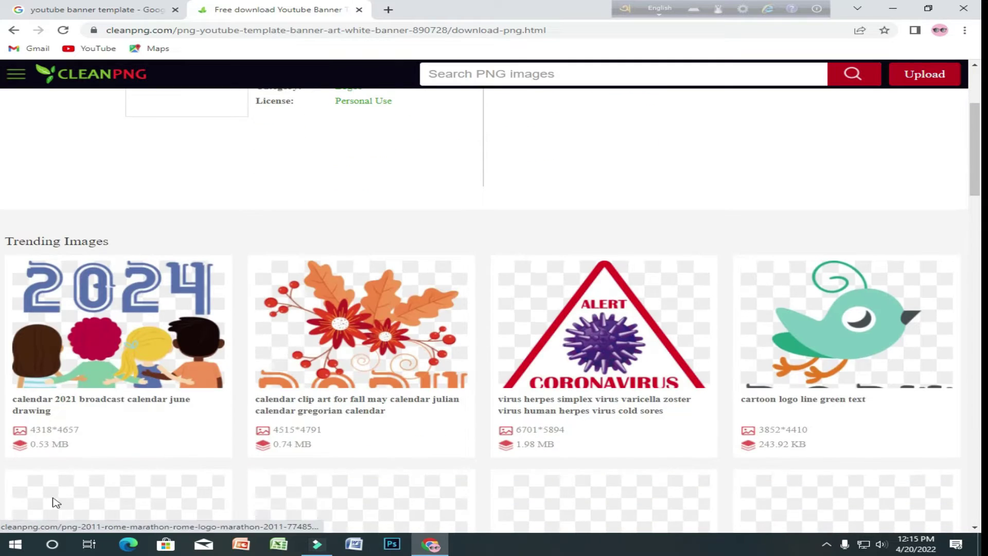
scroll(52, 517, "up", 3)
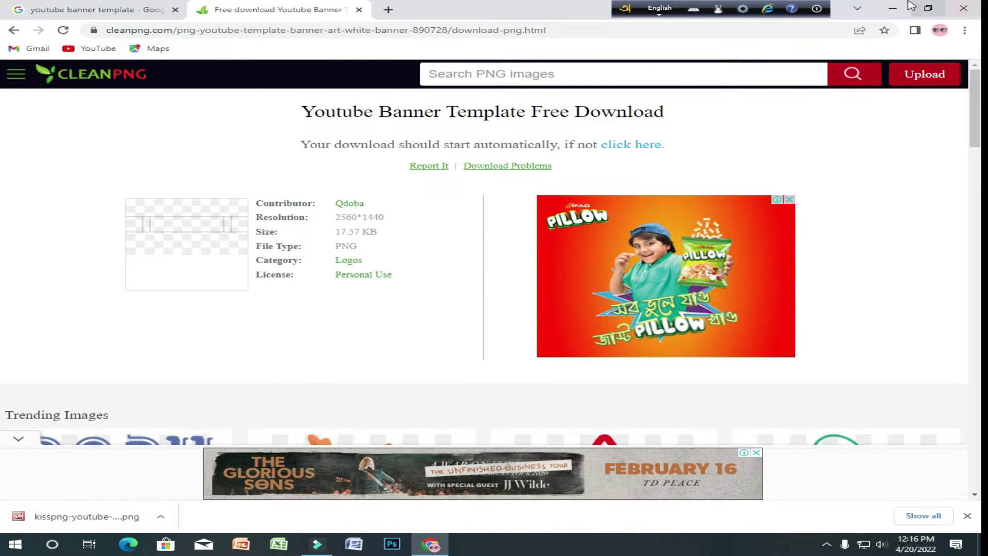
left_click(129, 7)
left_click(359, 9)
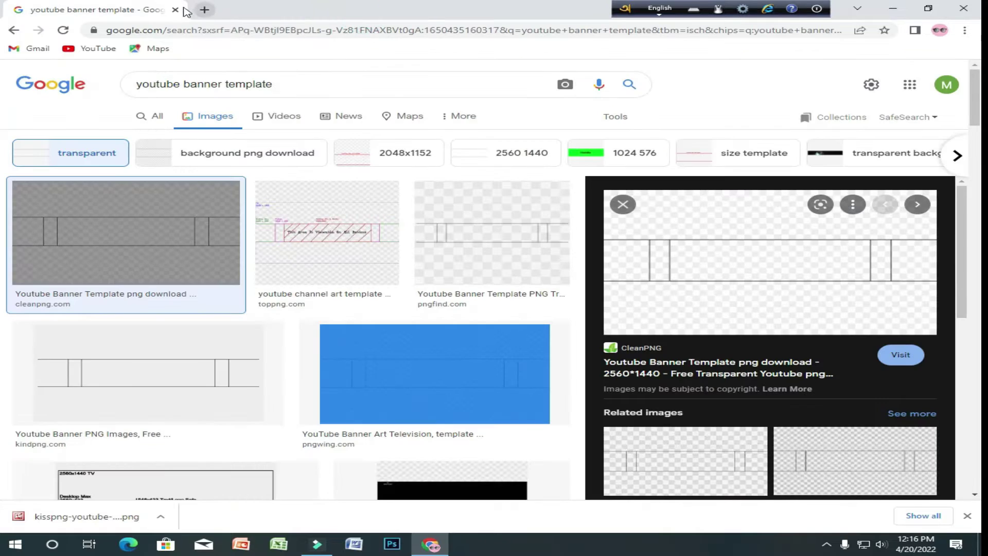
- Close the CleanPNG page and view the downloaded kisspng banner template on the desktop
left_click(181, 11)
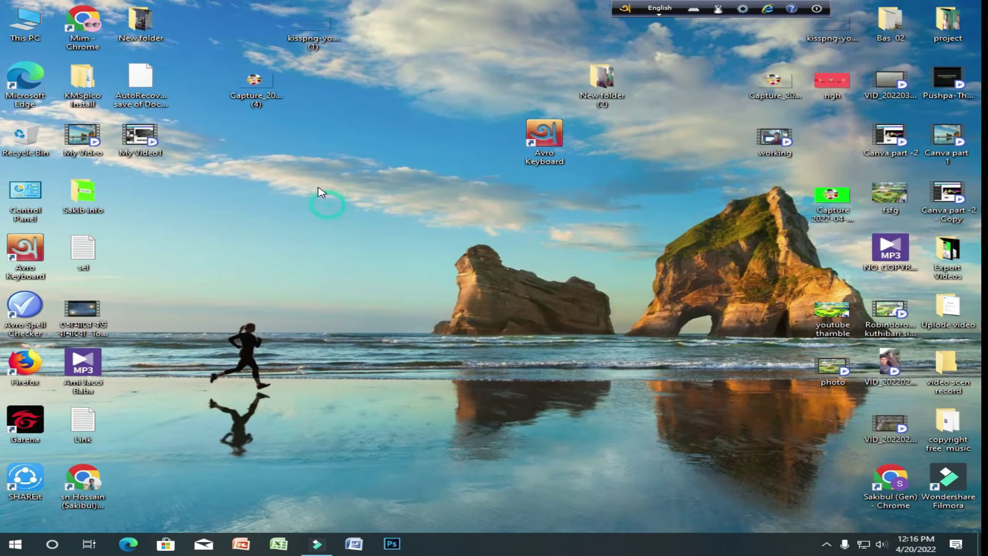
double_click(310, 28)
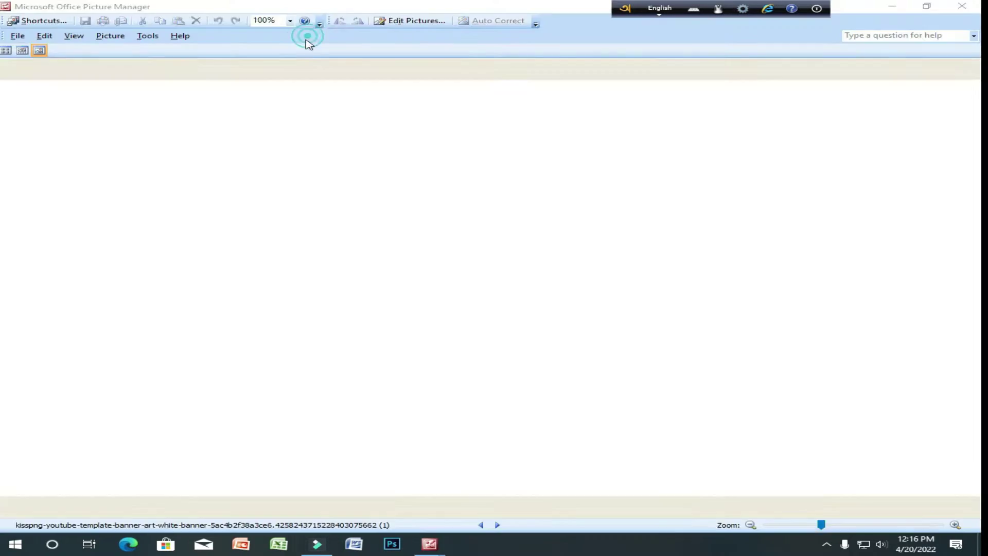
key("alt+F4")
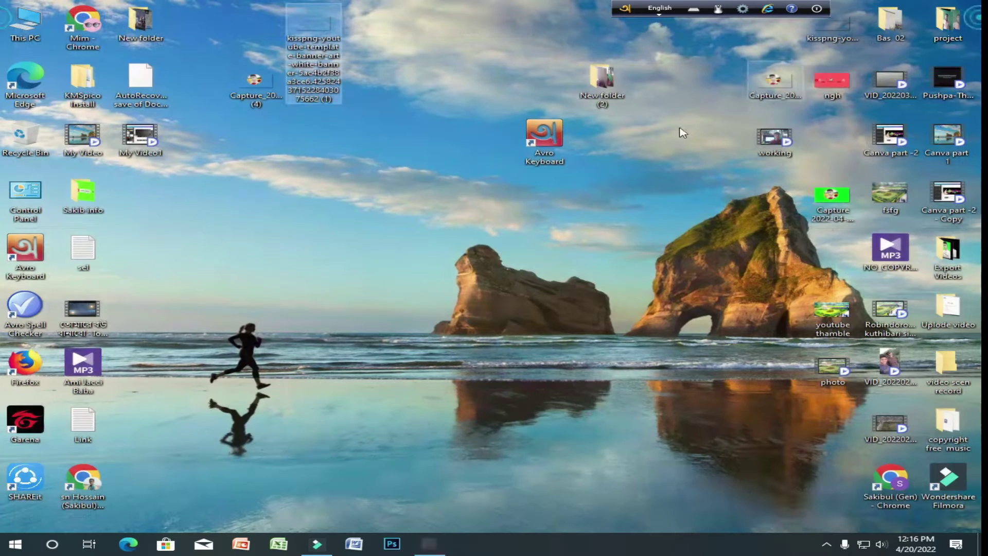
- Refresh the desktop several times to update the icons
right_click(404, 162)
left_click(466, 204)
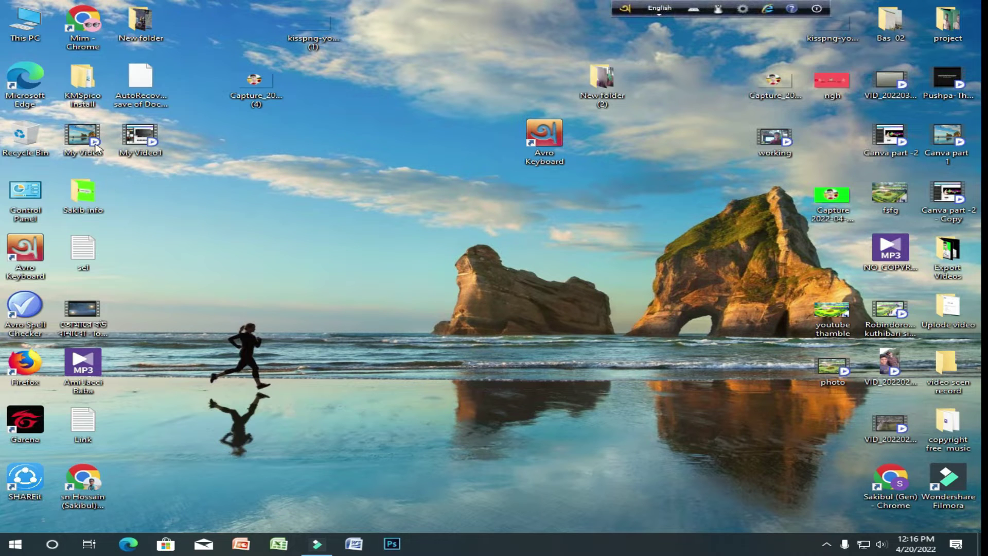
right_click(359, 158)
left_click(391, 188)
right_click(354, 195)
left_click(398, 229)
right_click(362, 225)
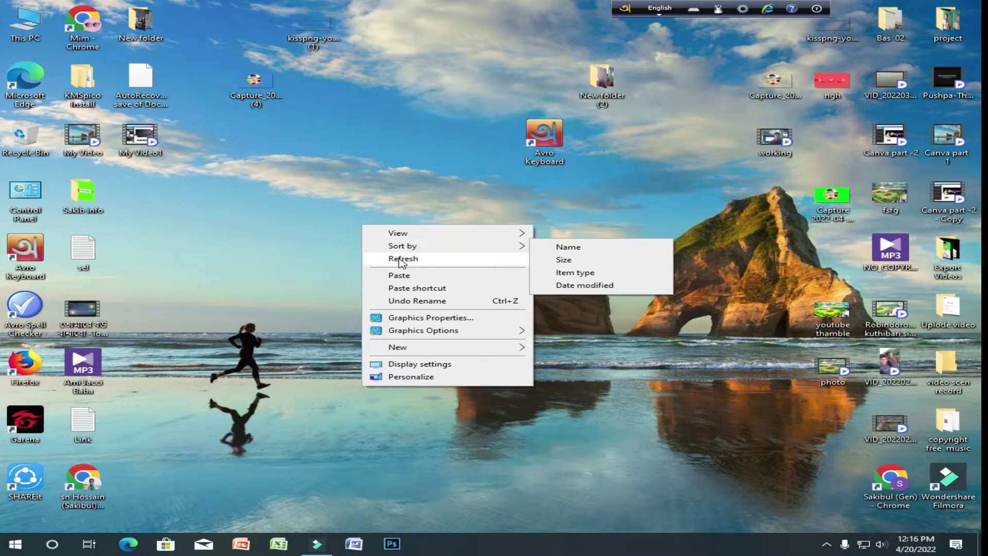
left_click(400, 260)
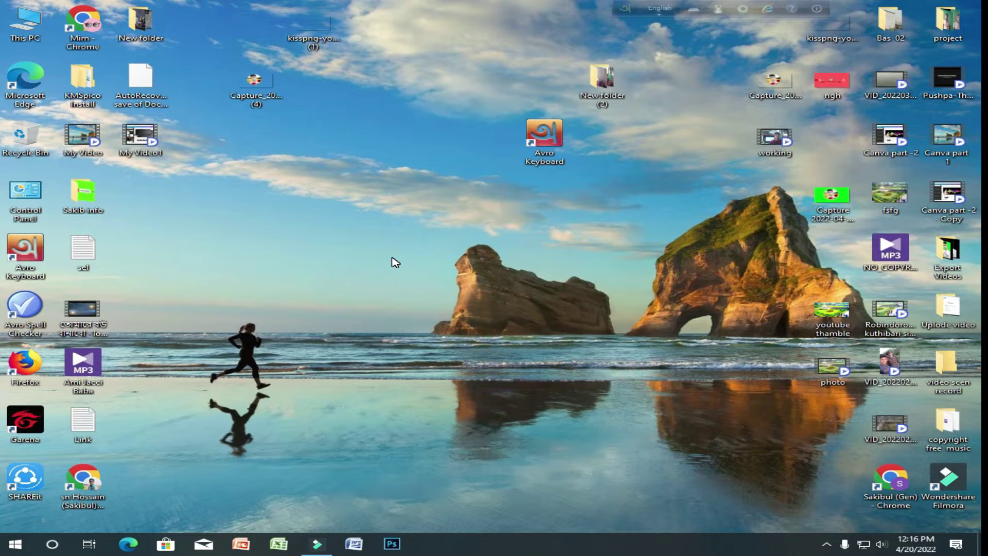
- Paste the copied file onto the desktop, dismiss the replace prompt, and refresh again
right_click(302, 214)
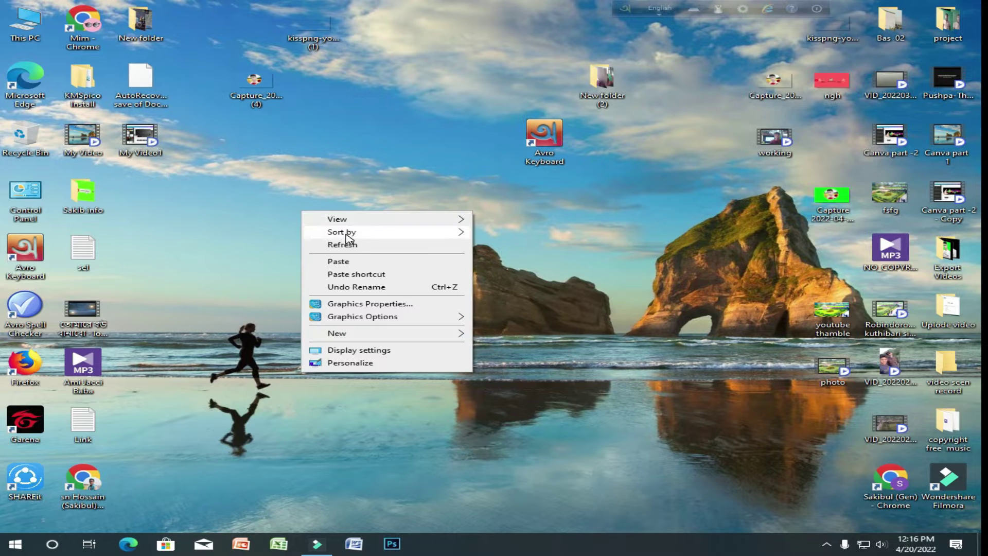
left_click(342, 259)
left_click(657, 121)
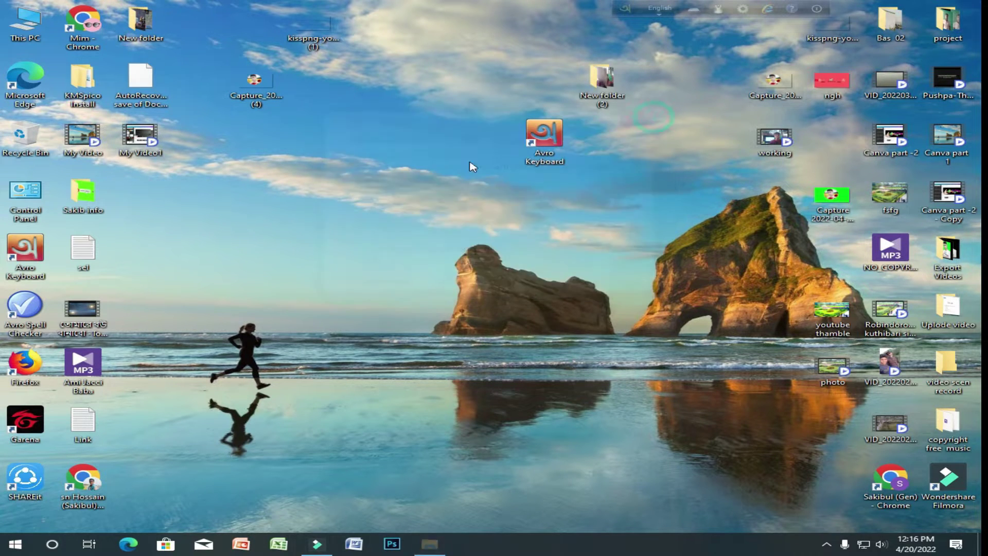
right_click(364, 181)
left_click(396, 222)
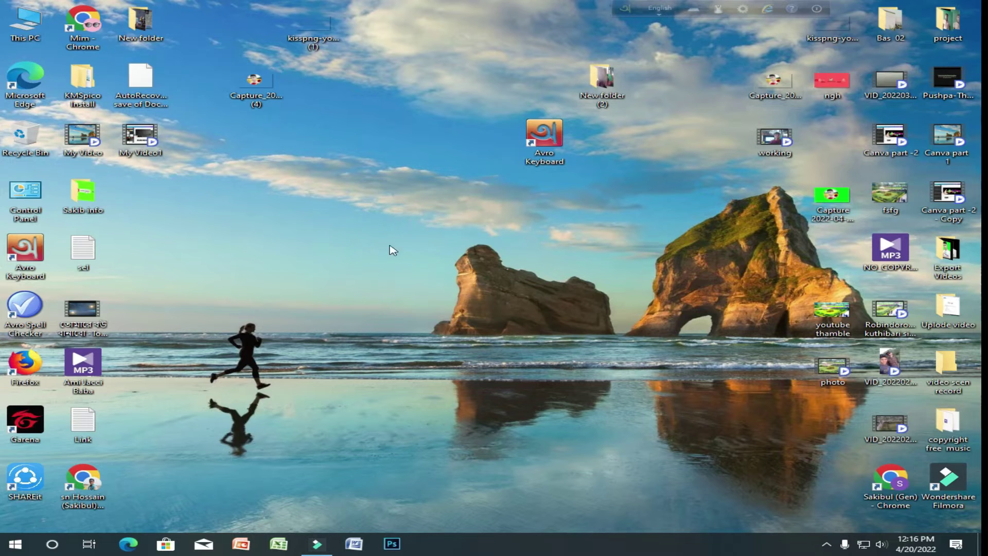
right_click(289, 171)
left_click(317, 202)
right_click(346, 198)
left_click(384, 230)
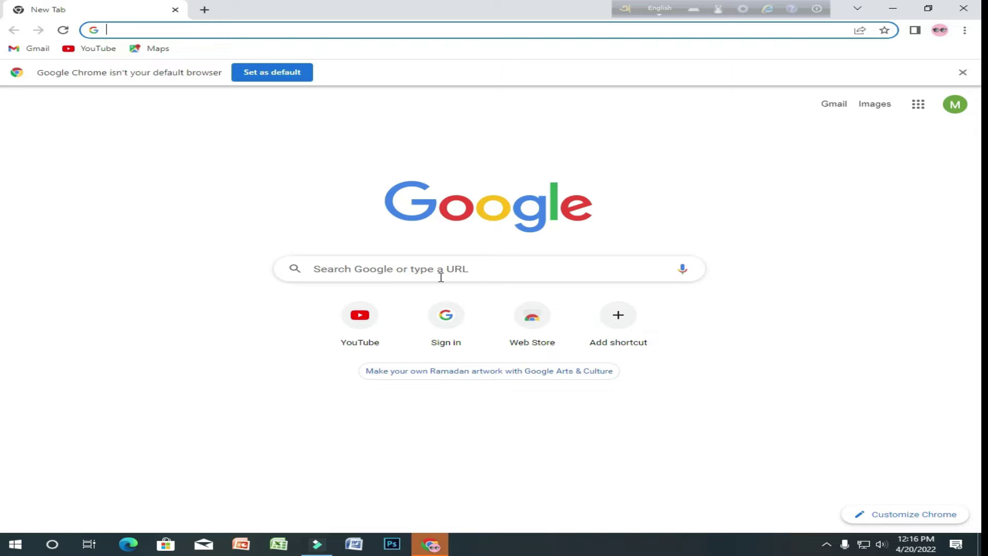
- Search Google for 'backround remove' and open the remove.bg website
left_click(491, 279)
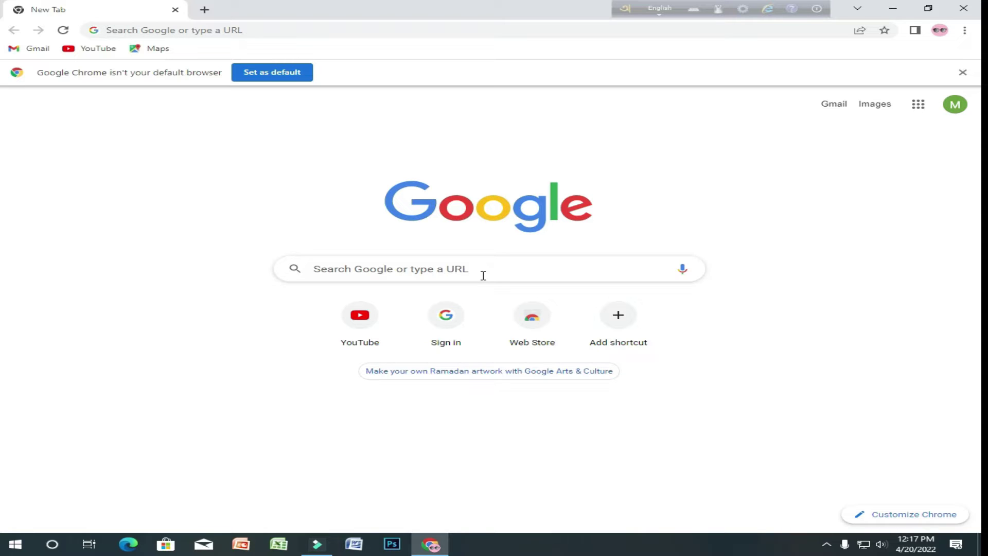
left_click(483, 265)
type("ba")
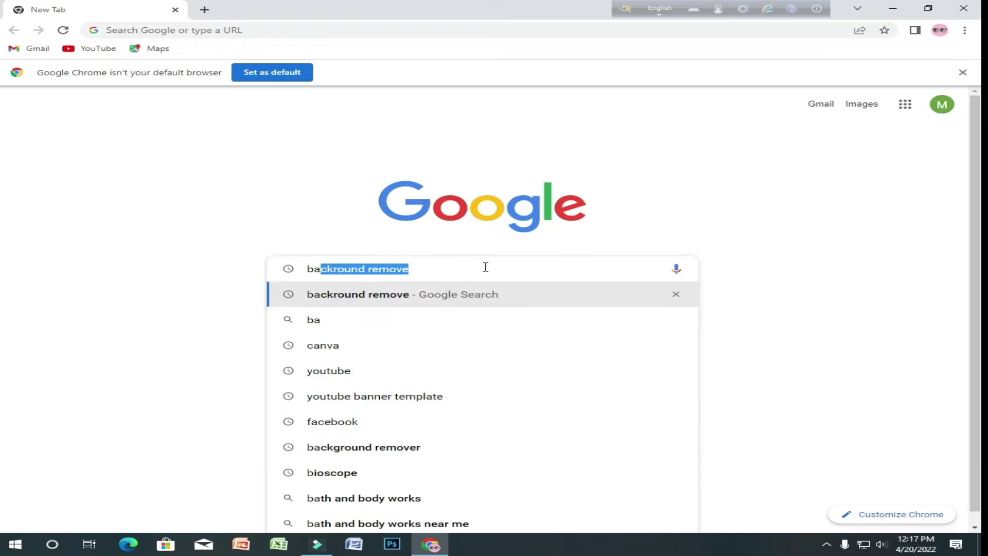
type("ckr")
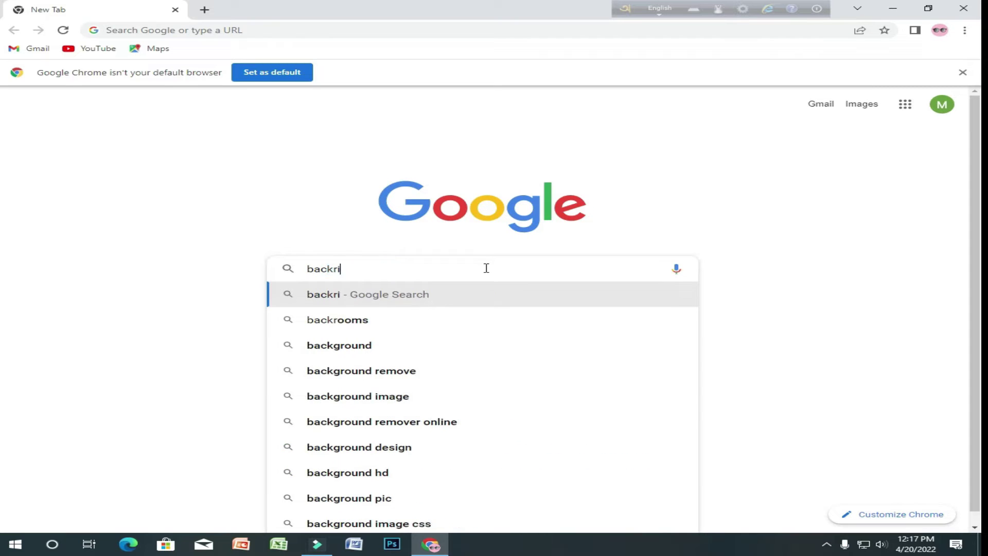
type("ound remove")
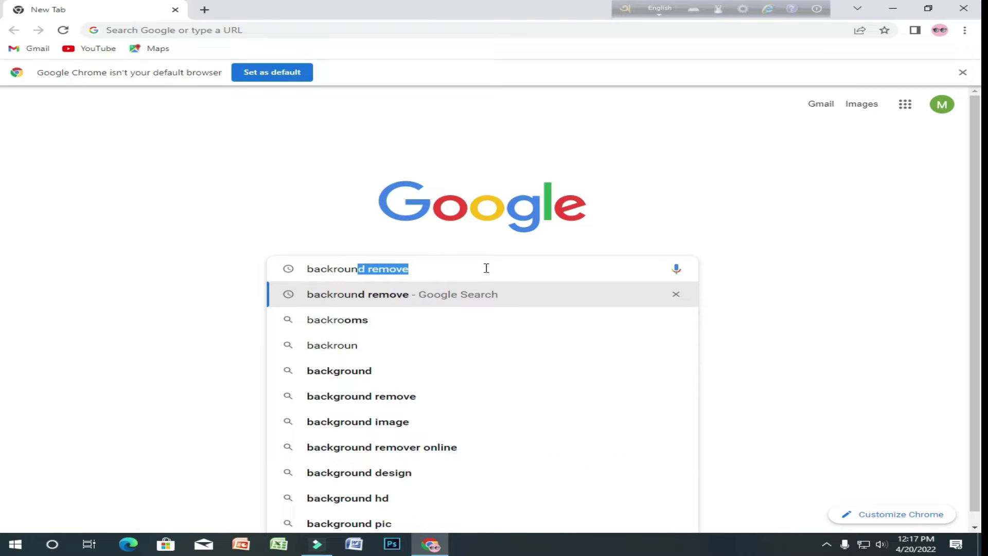
left_click(520, 270)
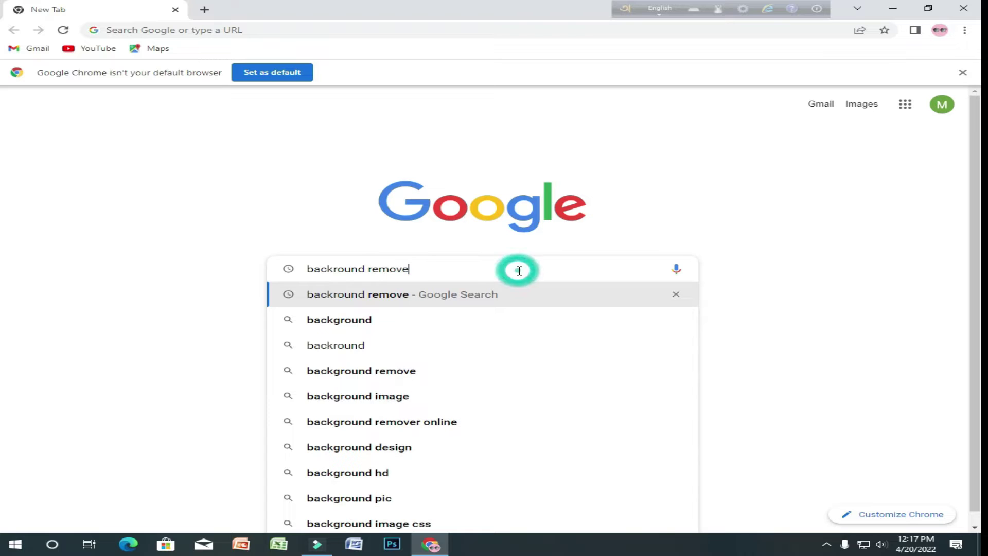
key("Return")
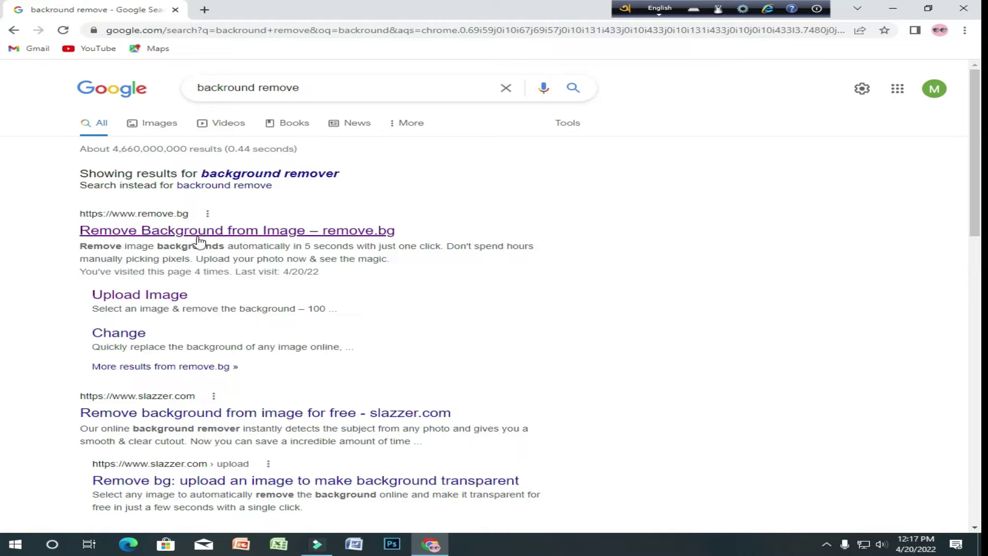
left_click(296, 232)
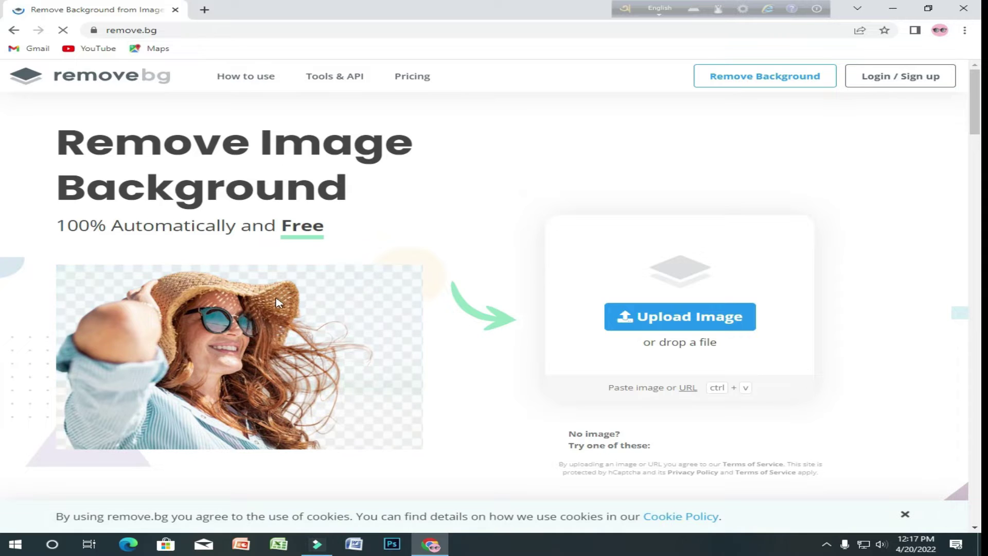
scroll(359, 331, "down", 5)
scroll(359, 331, "up", 5)
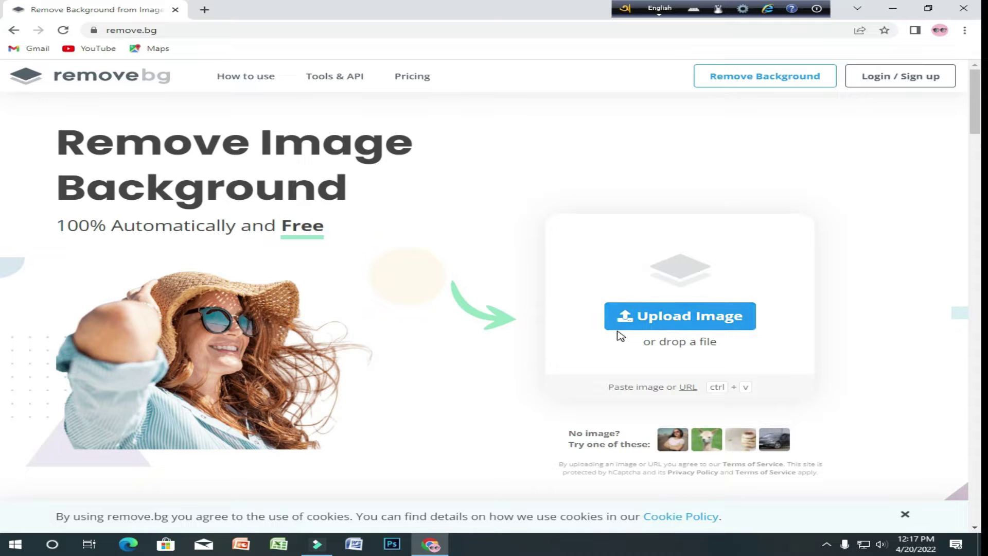
- Upload the portrait JPG from the Desktop folder to remove.bg
left_click(709, 323)
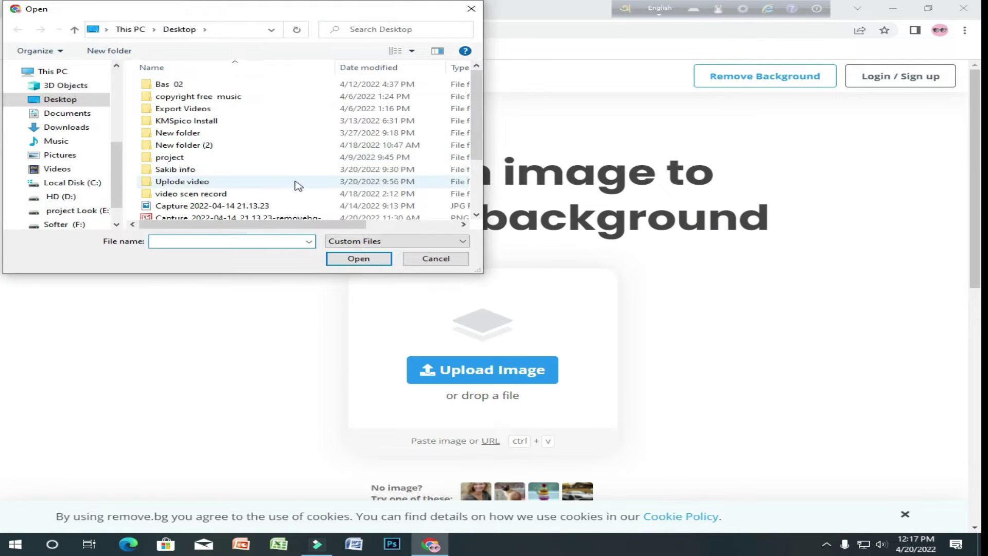
scroll(298, 183, "down", 1)
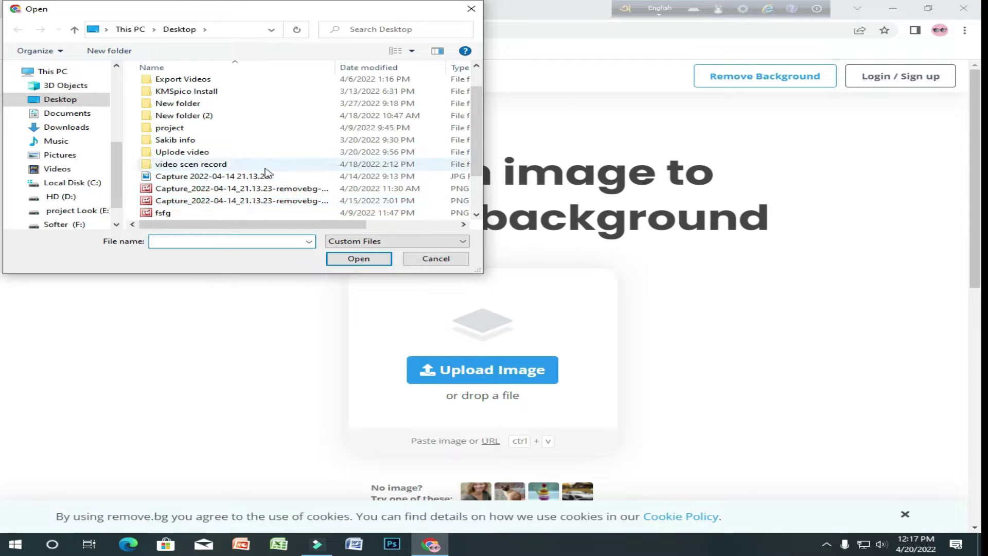
scroll(206, 195, "down", 2)
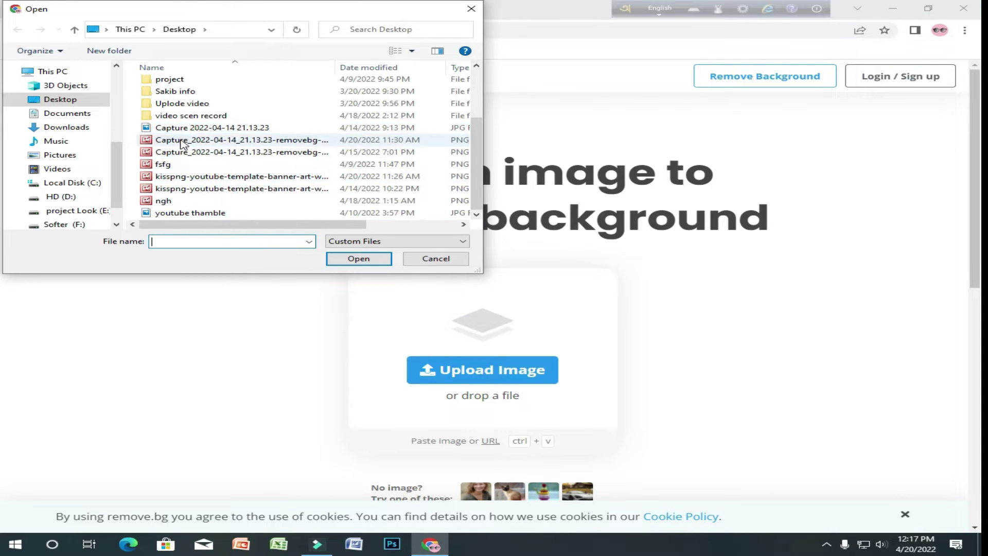
scroll(191, 144, "up", 2)
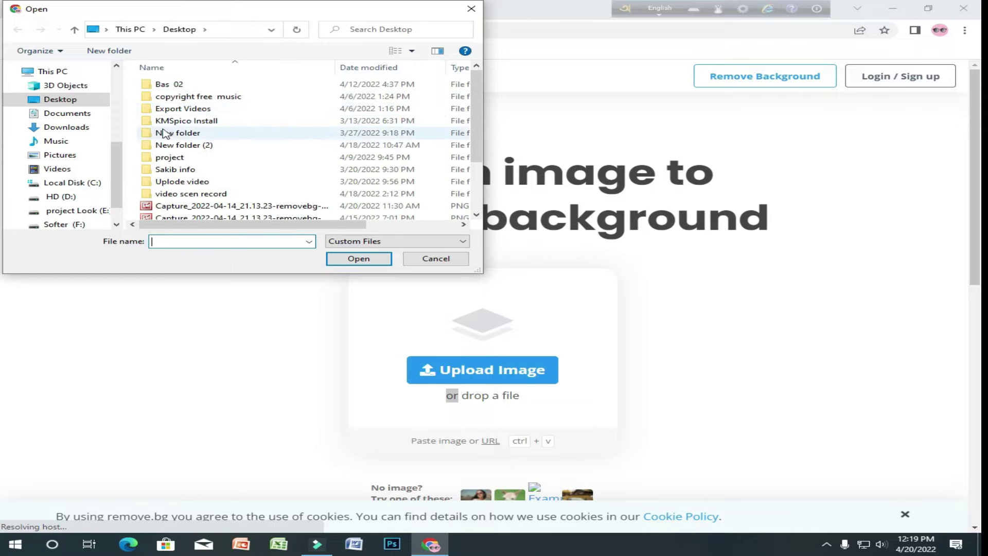
left_click(49, 113)
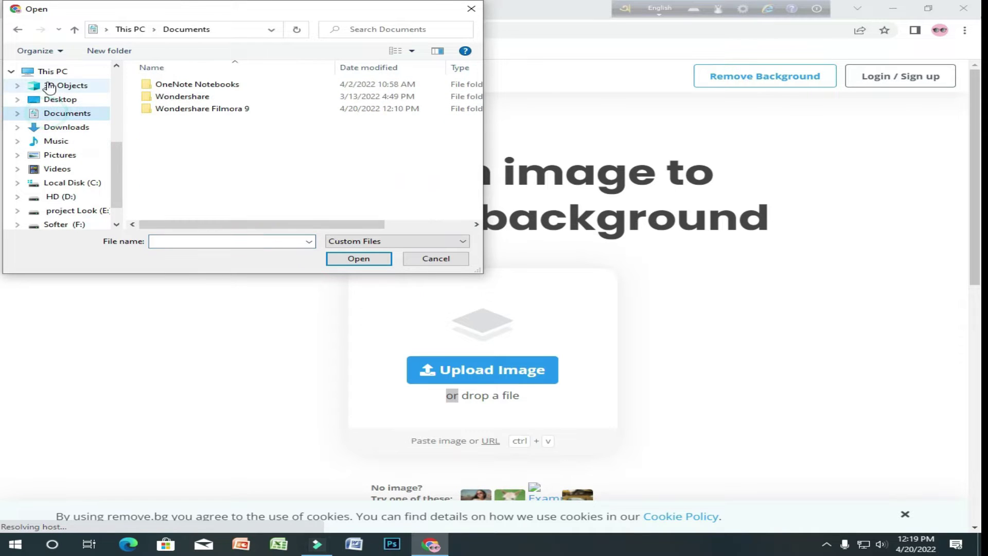
left_click(50, 72)
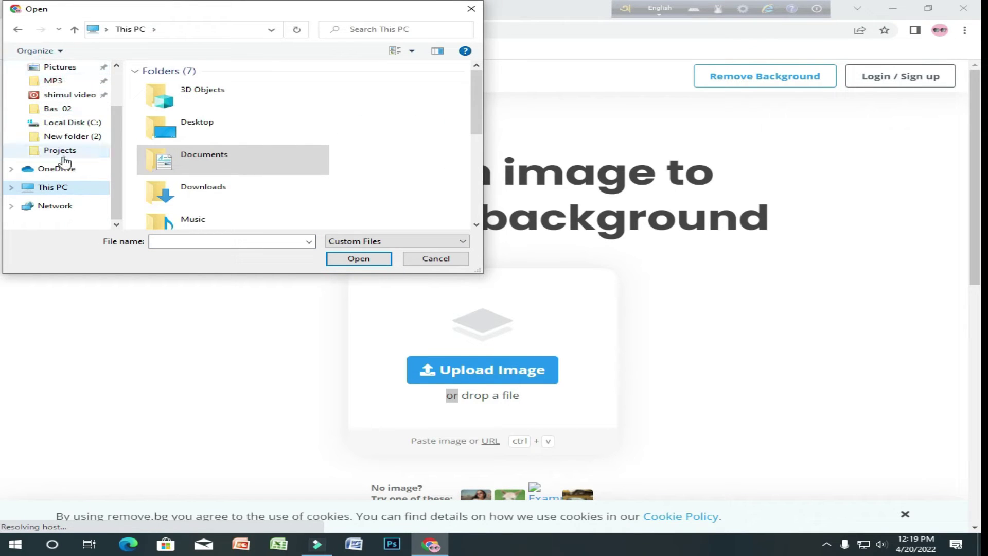
scroll(65, 154, "up", 1)
scroll(64, 75, "up", 1)
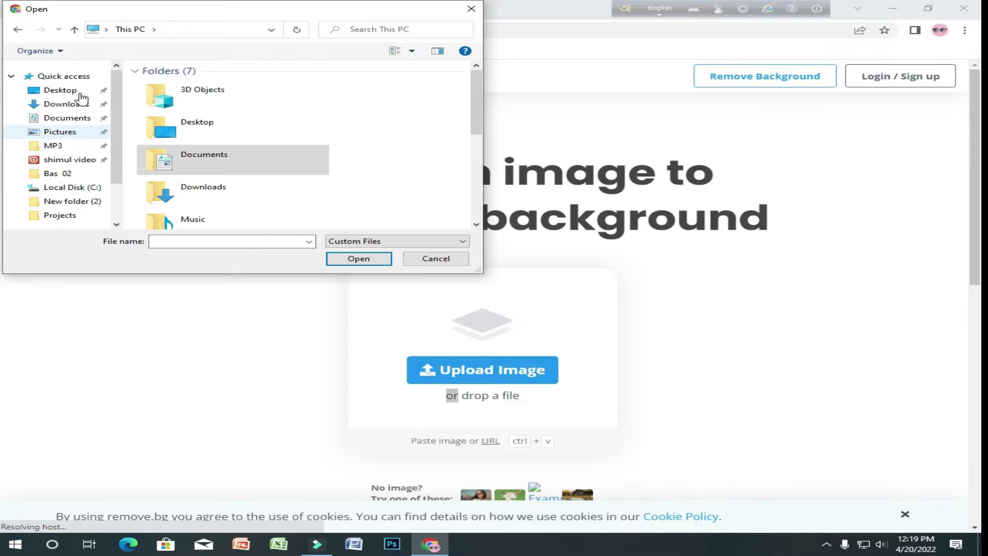
left_click(60, 91)
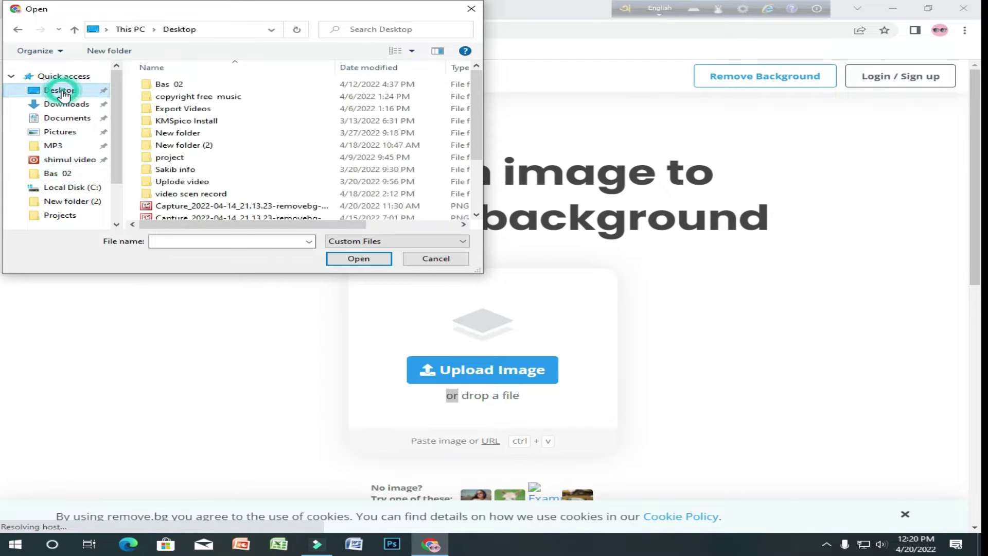
scroll(257, 144, "down", 2)
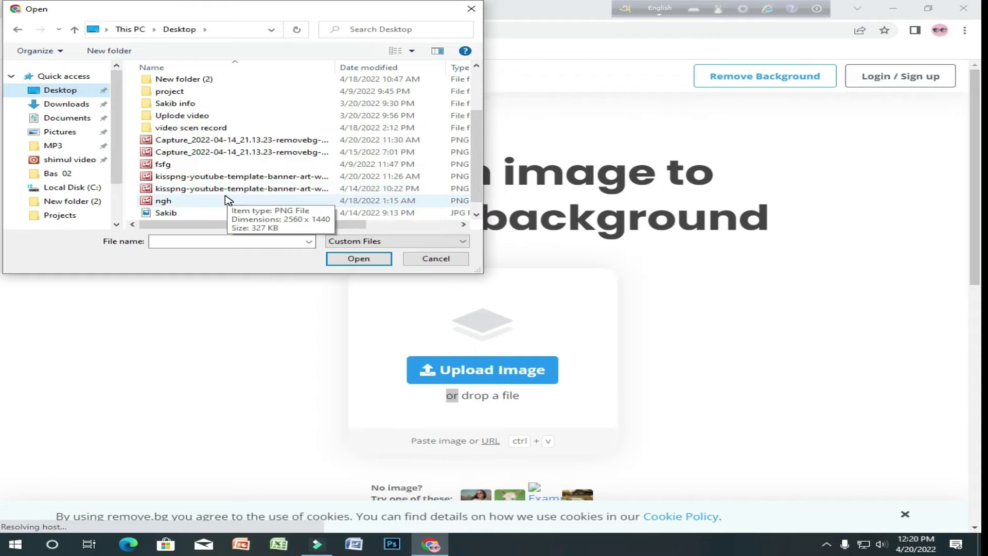
scroll(227, 200, "down", 1)
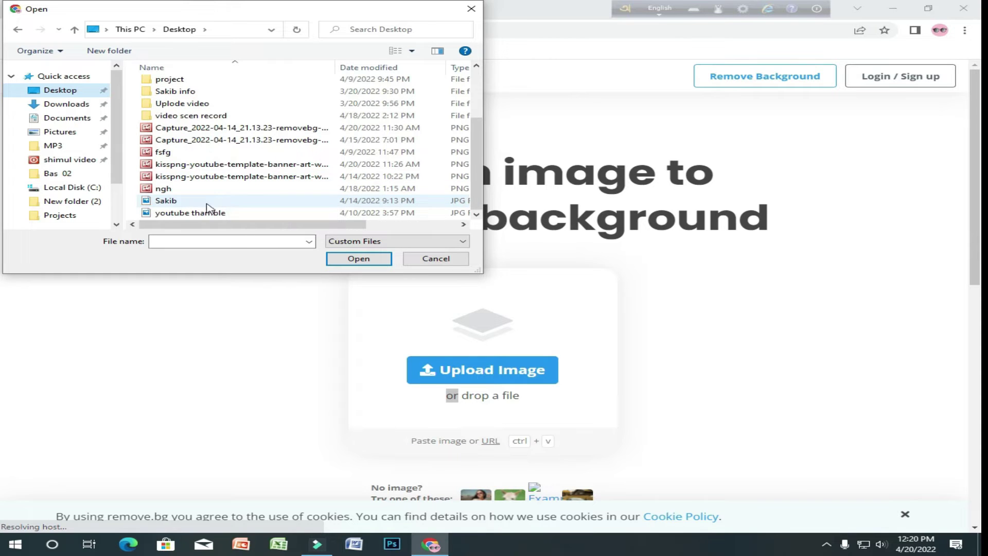
double_click(173, 200)
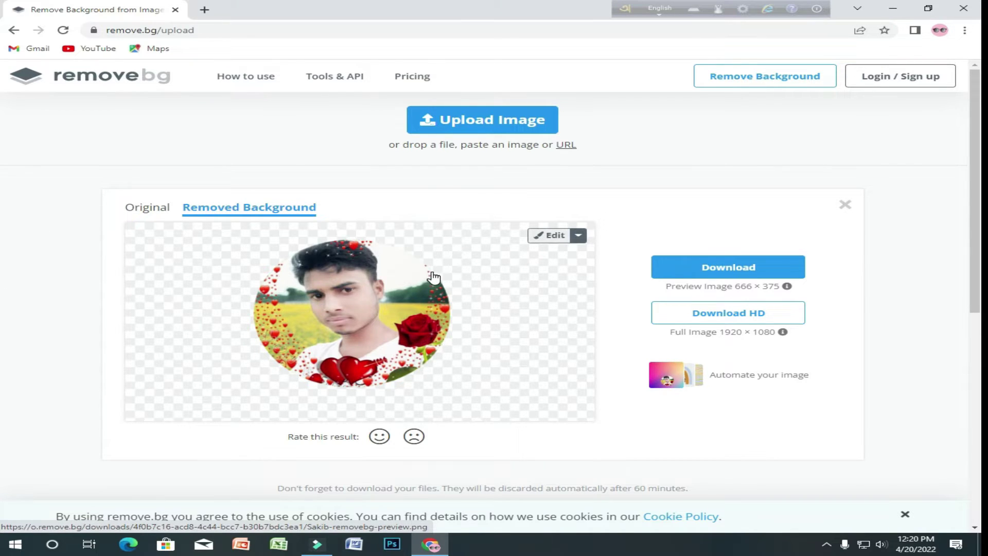
- Download the 666 × 375 background-free portrait preview and send it to Designify
left_click(752, 270)
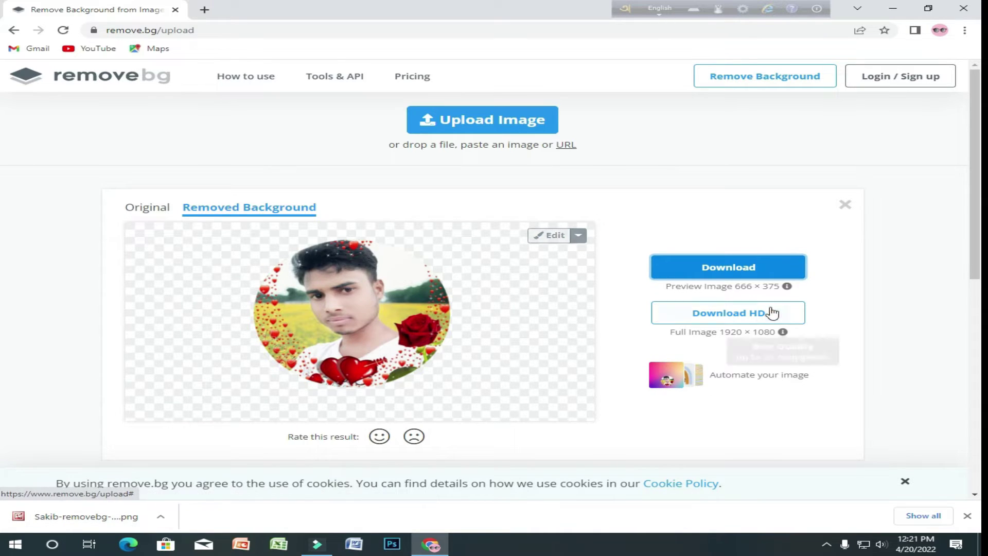
left_click(662, 384)
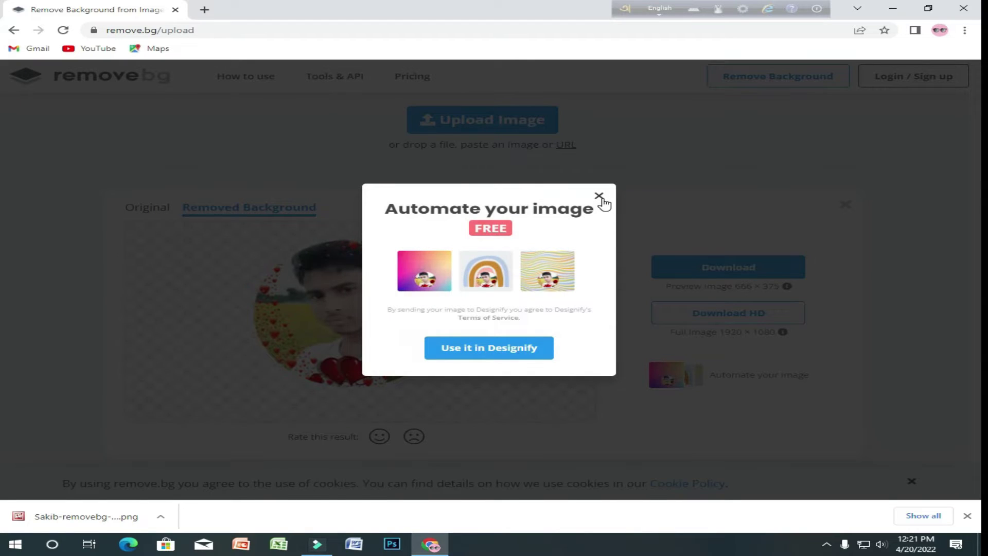
left_click(601, 199)
left_click(694, 380)
left_click(485, 346)
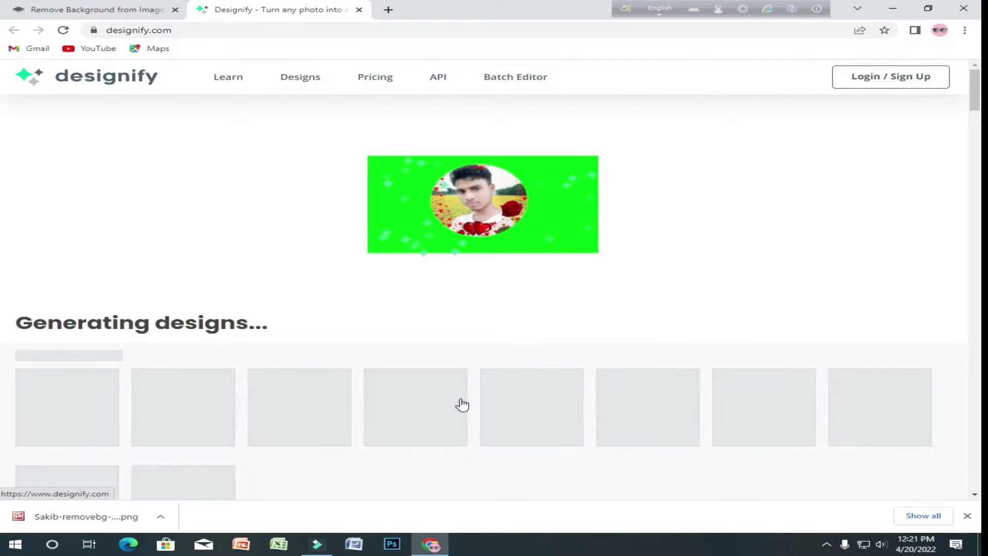
- Scroll through the Designify page until the Profile Pictures design gallery loads
scroll(474, 406, "down", 7)
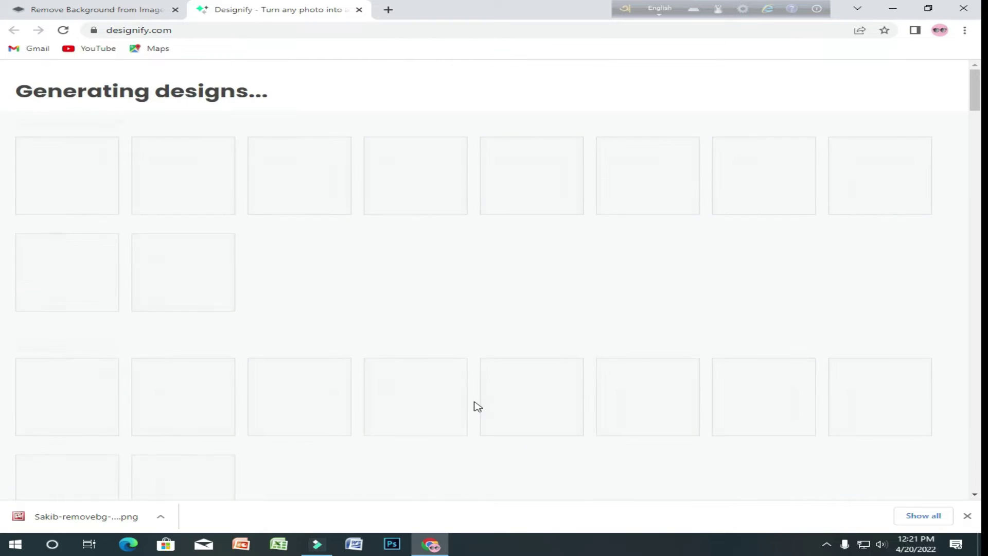
scroll(468, 406, "up", 6)
scroll(503, 406, "down", 3)
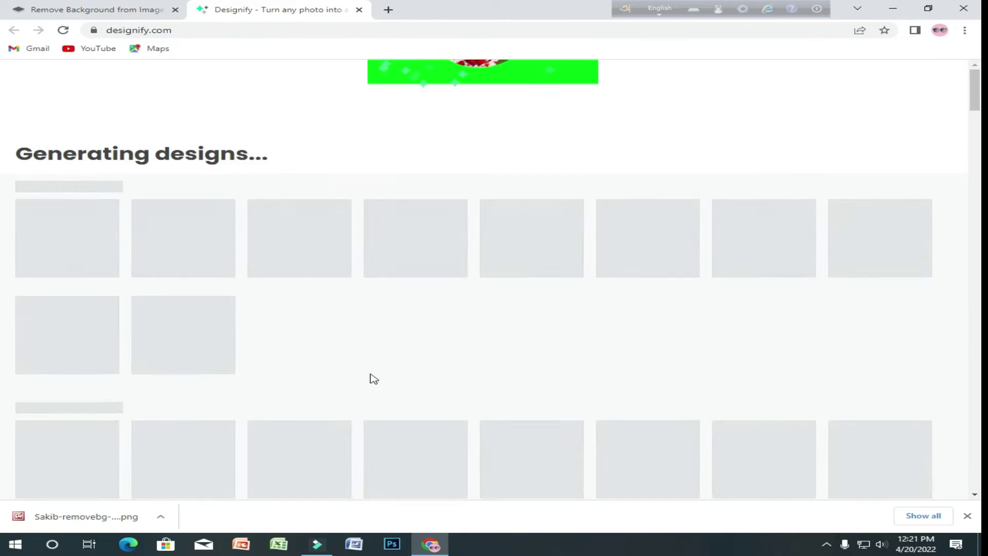
scroll(437, 276, "down", 4)
scroll(406, 302, "up", 2)
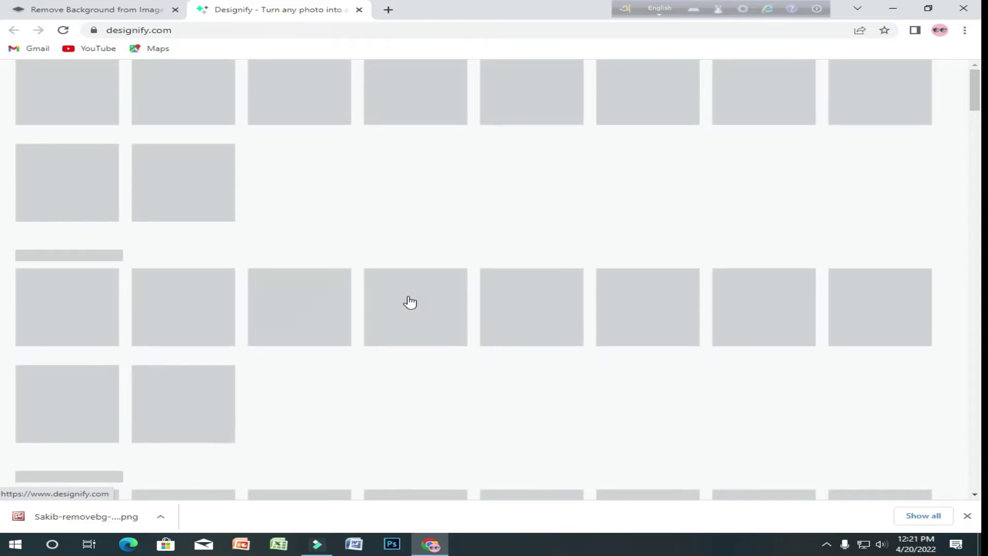
scroll(424, 296, "down", 8)
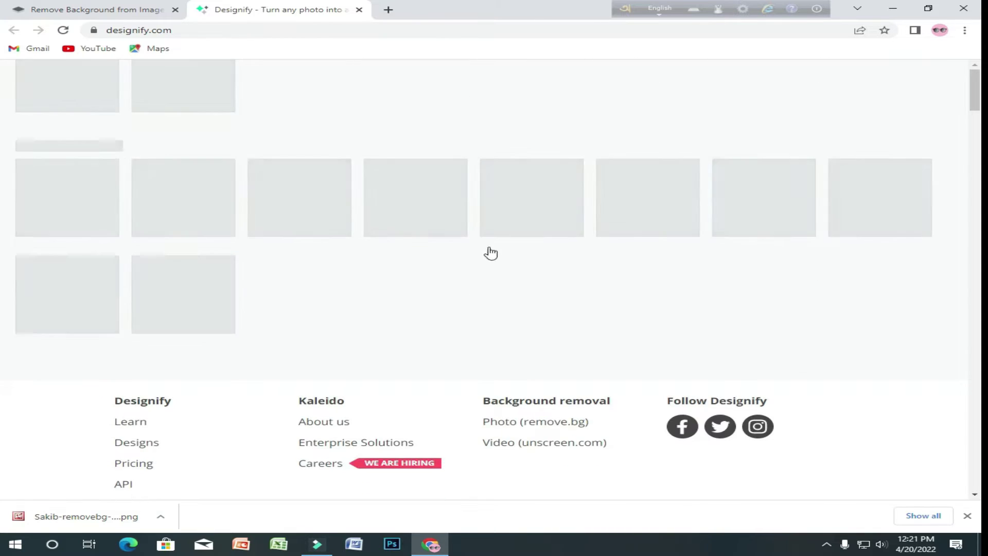
scroll(577, 245, "down", 4)
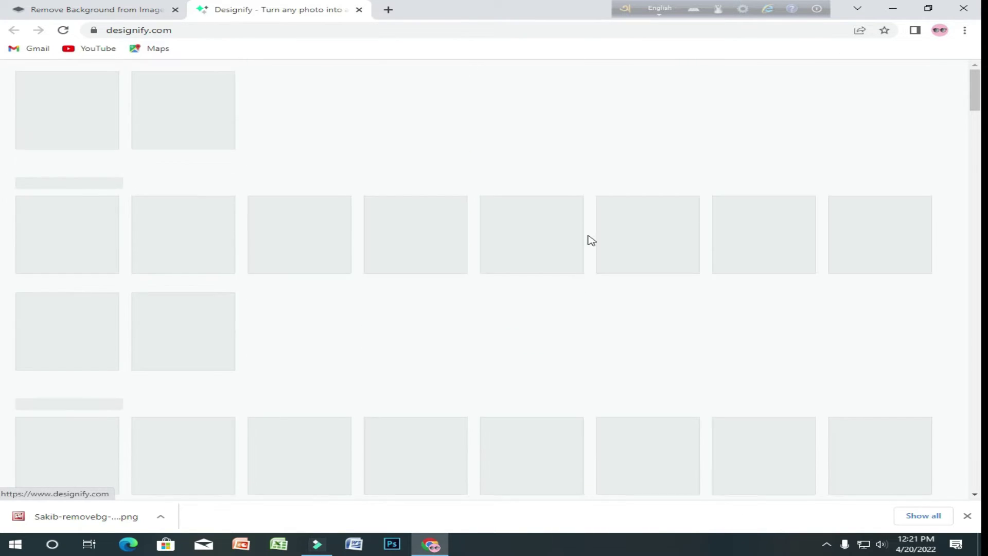
scroll(586, 239, "down", 1)
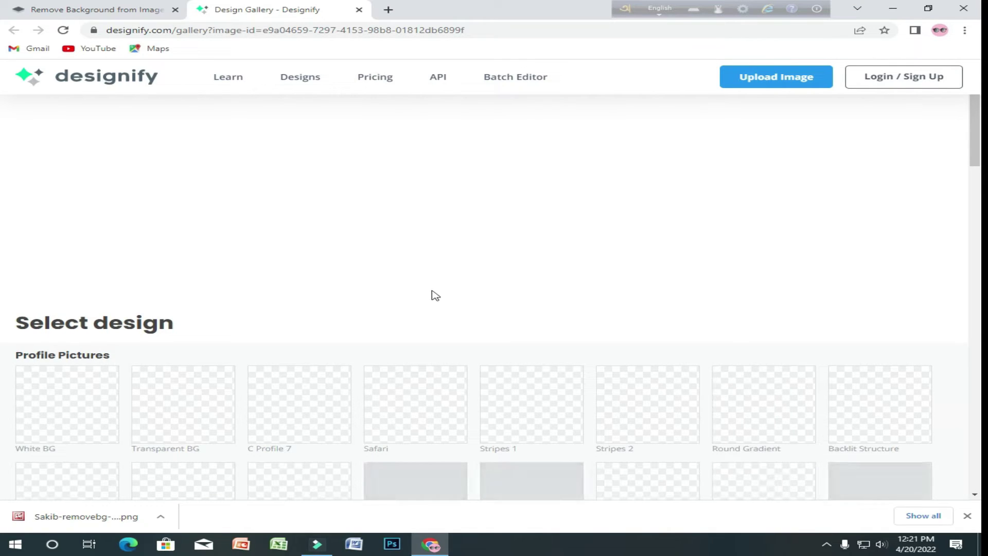
- Browse Designify designs such as White BG, Safari and Stripes 1, then return to remove.bg
scroll(451, 286, "down", 3)
scroll(451, 286, "down", 3)
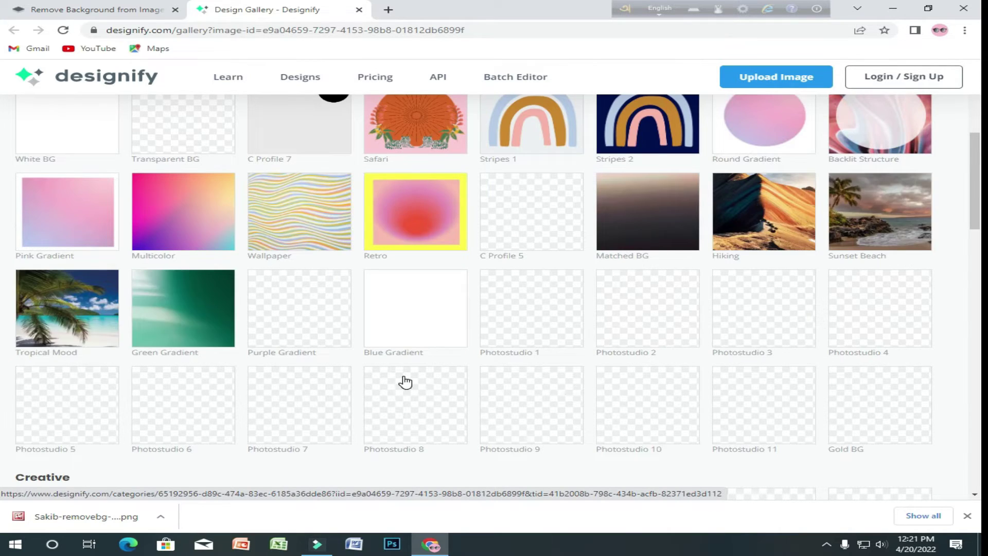
scroll(551, 331, "up", 6)
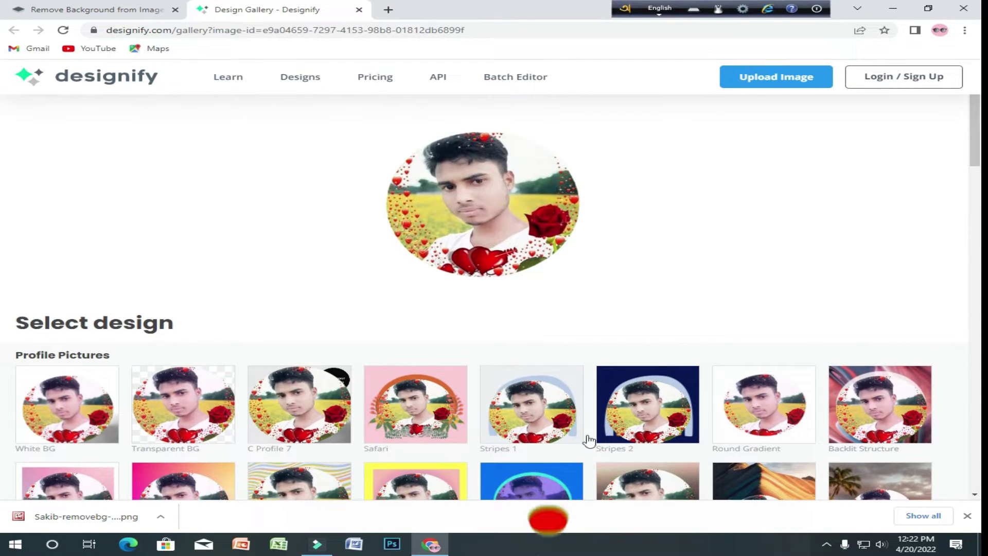
scroll(494, 296, "down", 1)
scroll(195, 280, "down", 10)
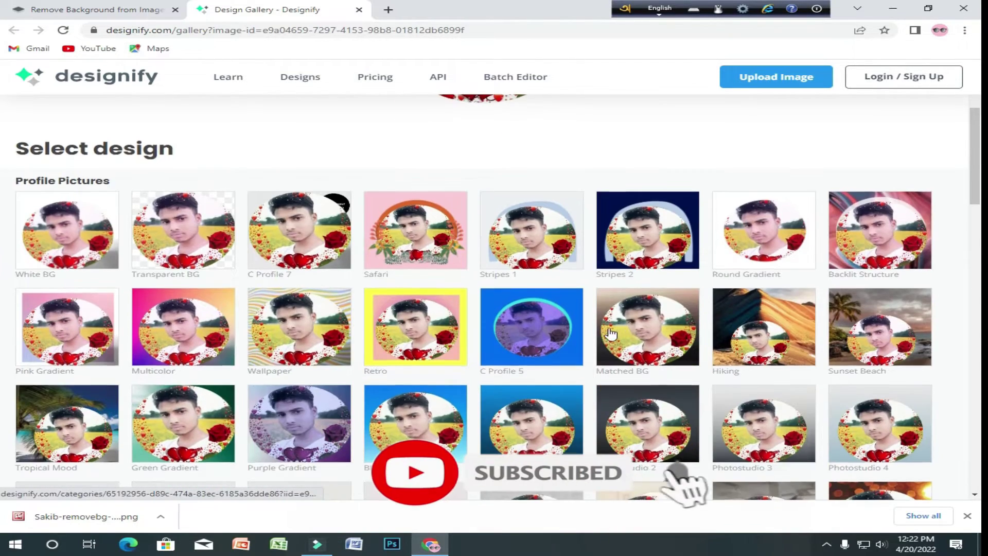
scroll(195, 280, "down", 10)
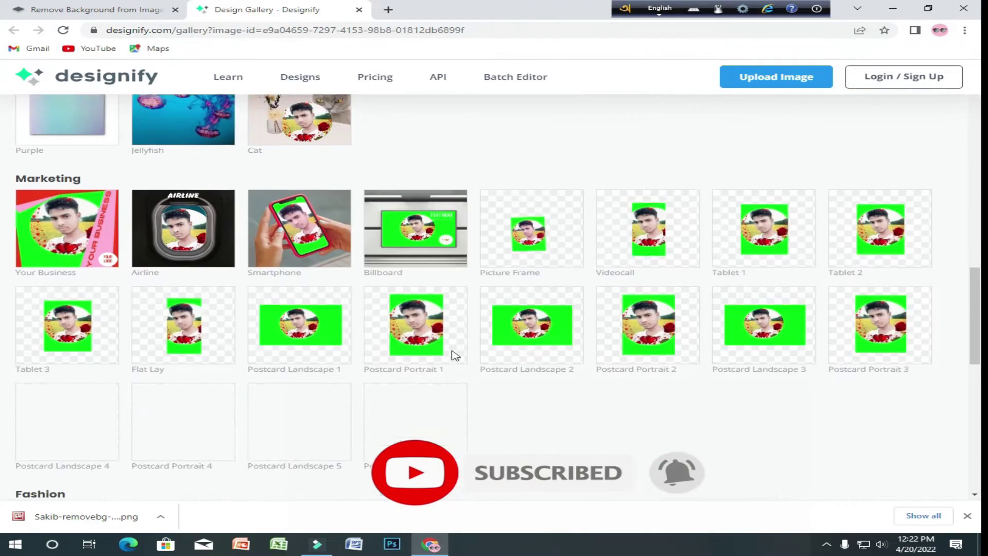
scroll(618, 329, "down", 2)
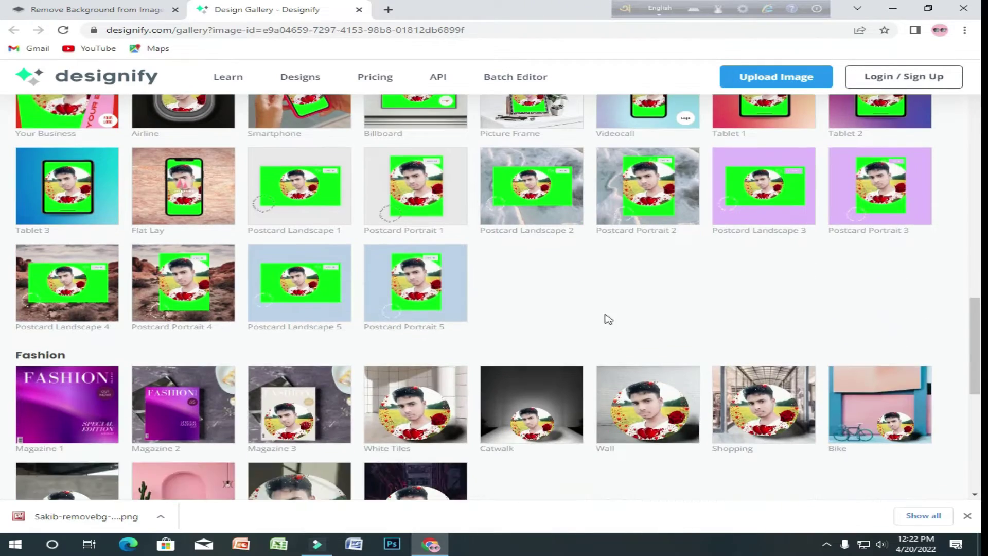
scroll(754, 283, "down", 5)
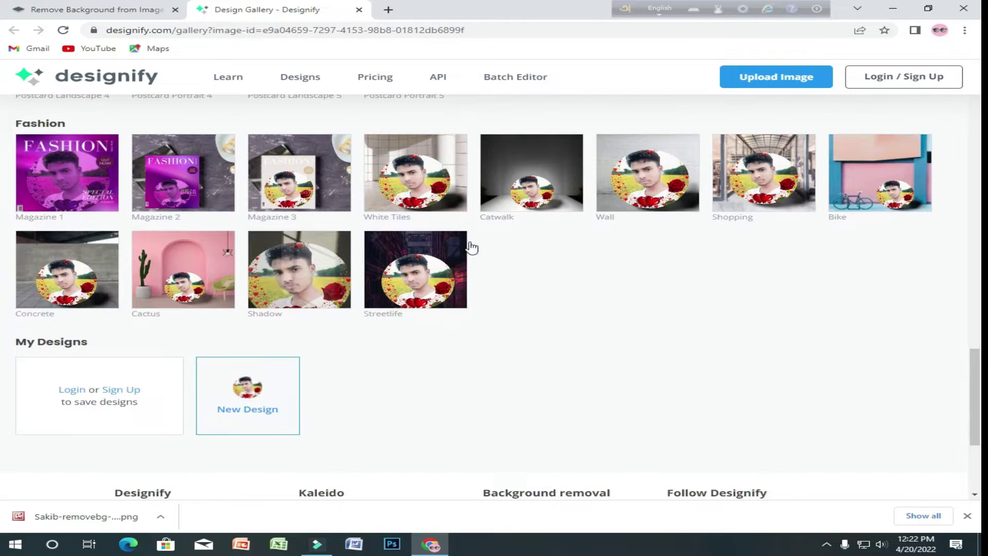
scroll(549, 277, "down", 4)
scroll(560, 285, "up", 12)
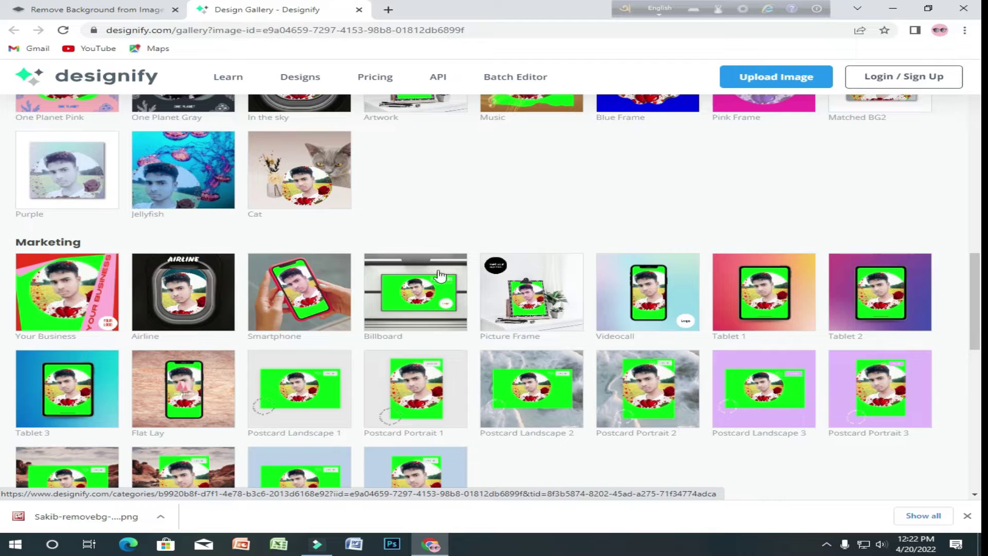
scroll(612, 355, "up", 5)
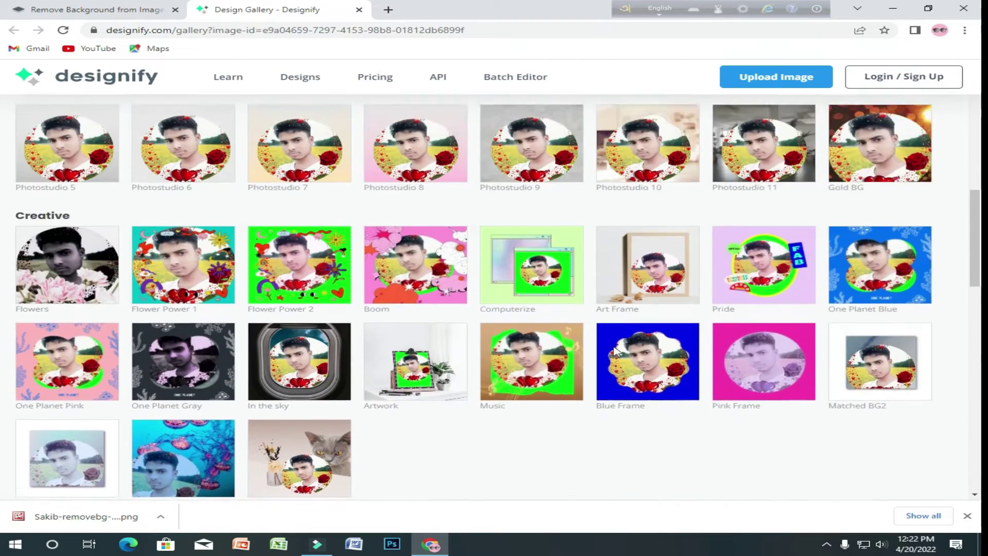
scroll(615, 351, "up", 15)
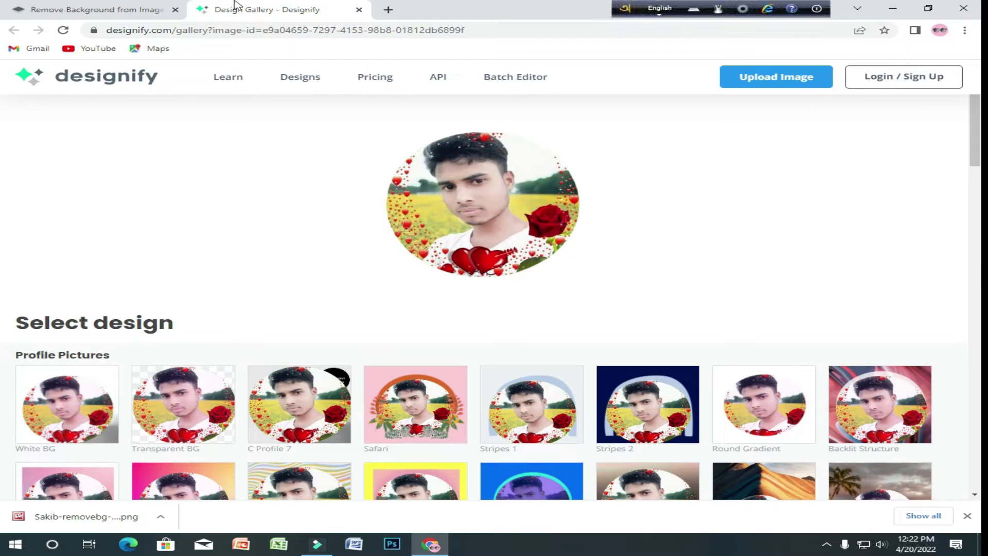
left_click(89, 14)
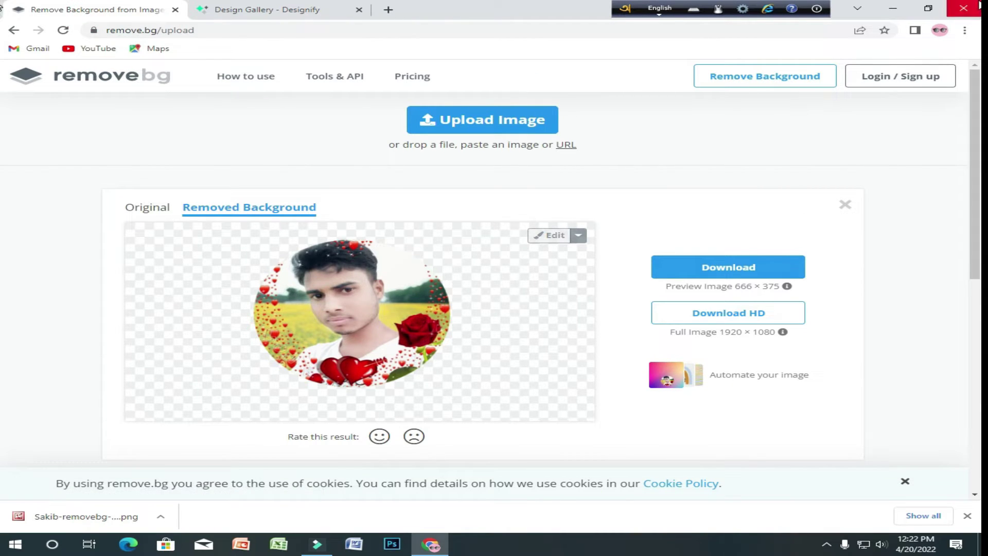
- Close Chrome and refresh the desktop to show the downloaded files
left_click(963, 8)
right_click(316, 180)
left_click(357, 213)
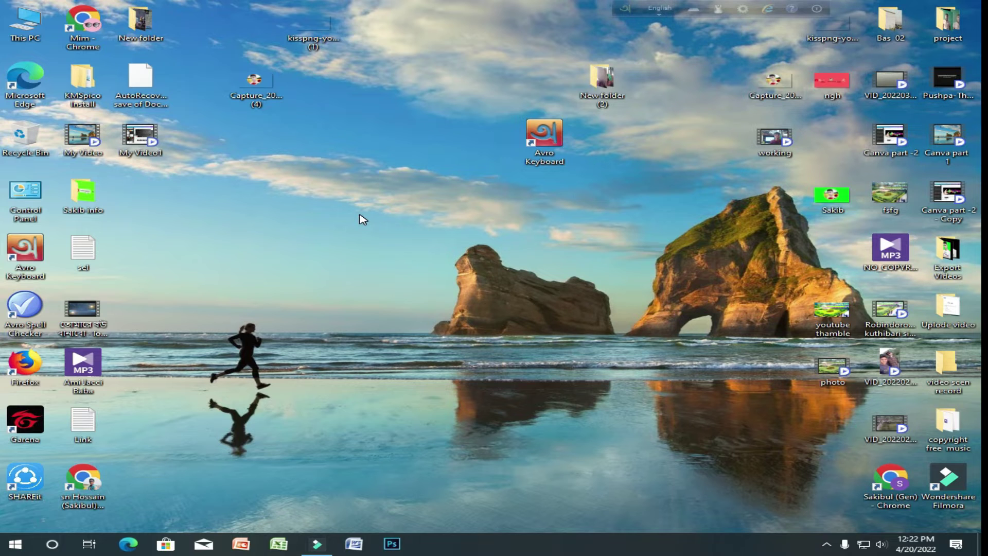
right_click(319, 147)
left_click(357, 185)
right_click(376, 187)
left_click(384, 218)
- View the saved capture and kisspng banner template images, then relaunch Chrome
double_click(255, 85)
double_click(325, 14)
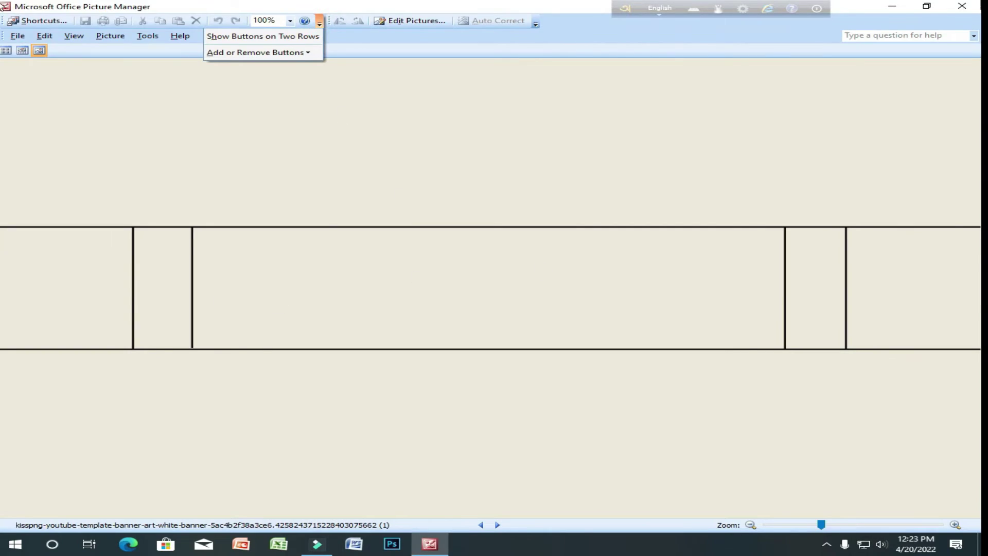
left_click(961, 6)
right_click(360, 186)
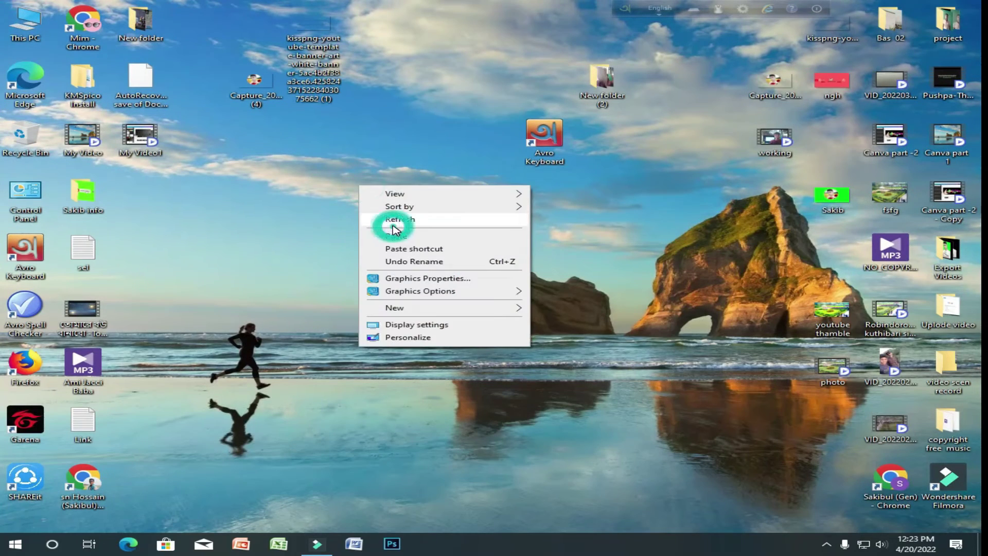
left_click(392, 225)
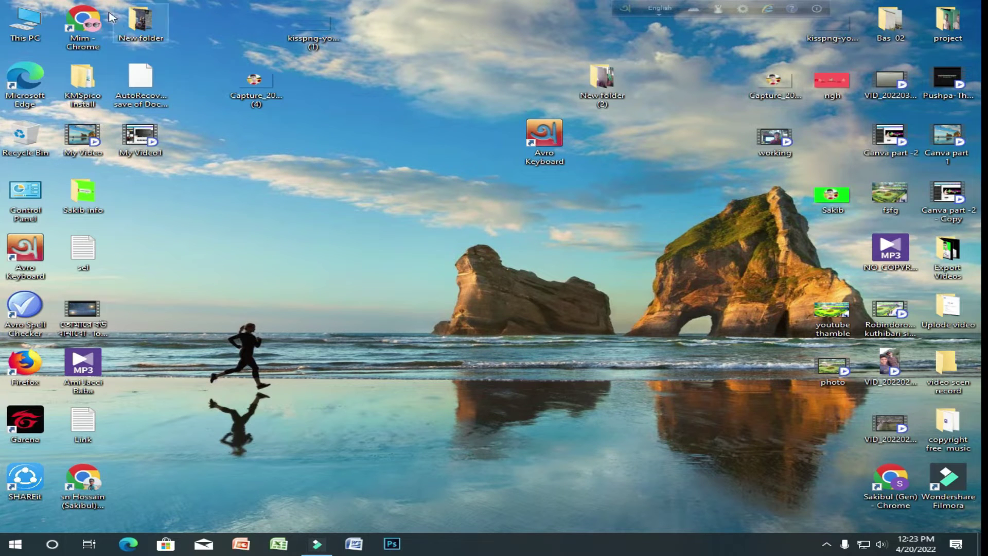
double_click(85, 22)
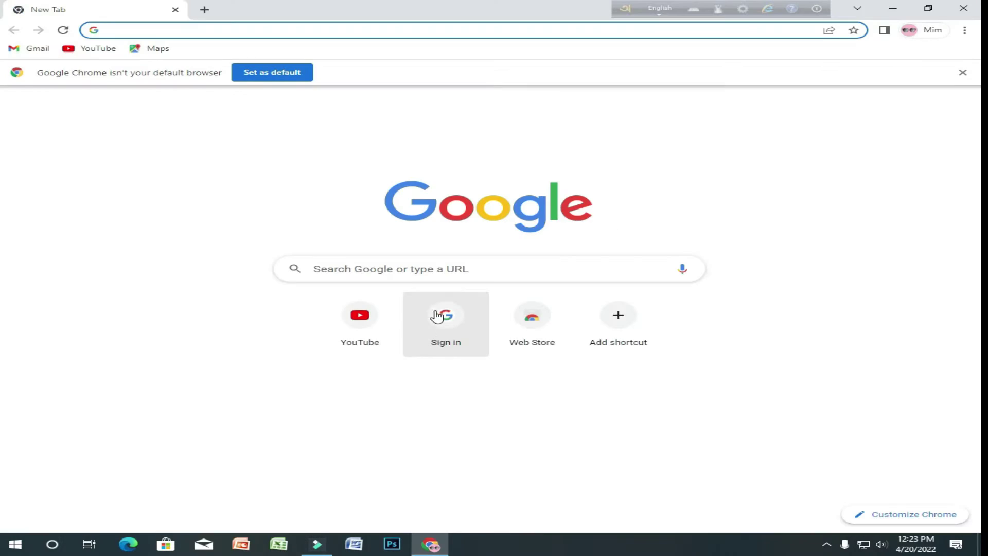
- Search Google for 'canva' and open the canva.com home page
left_click(516, 258)
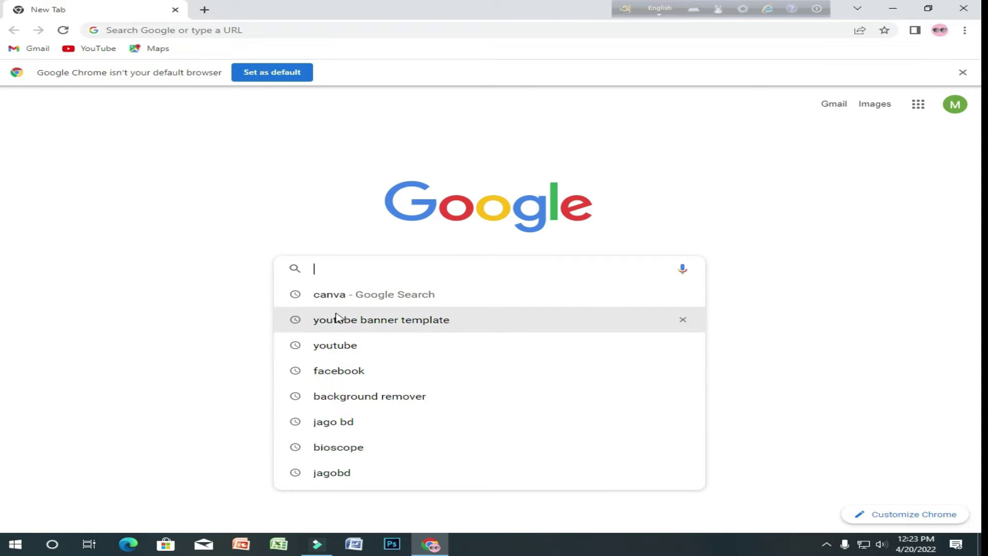
left_click(331, 294)
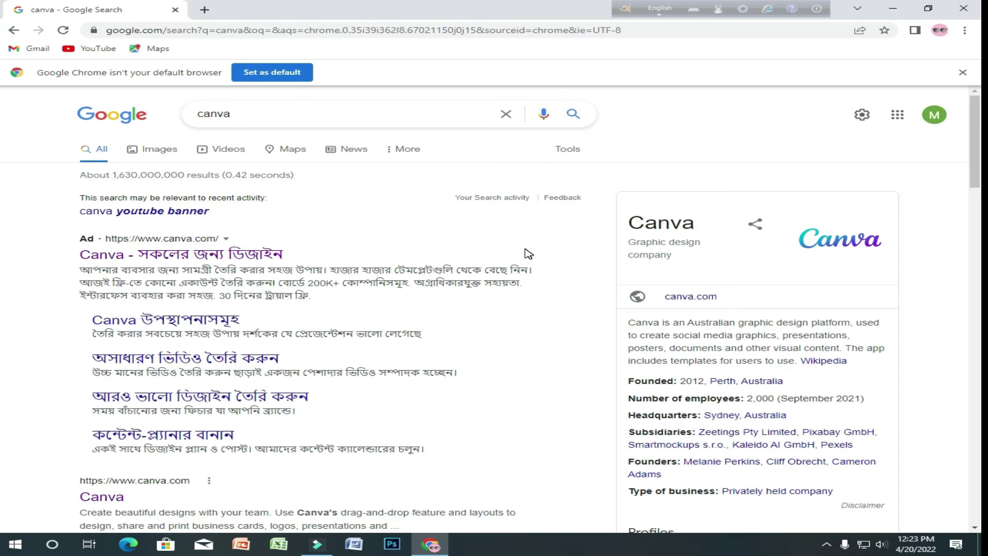
scroll(239, 378, "down", 1)
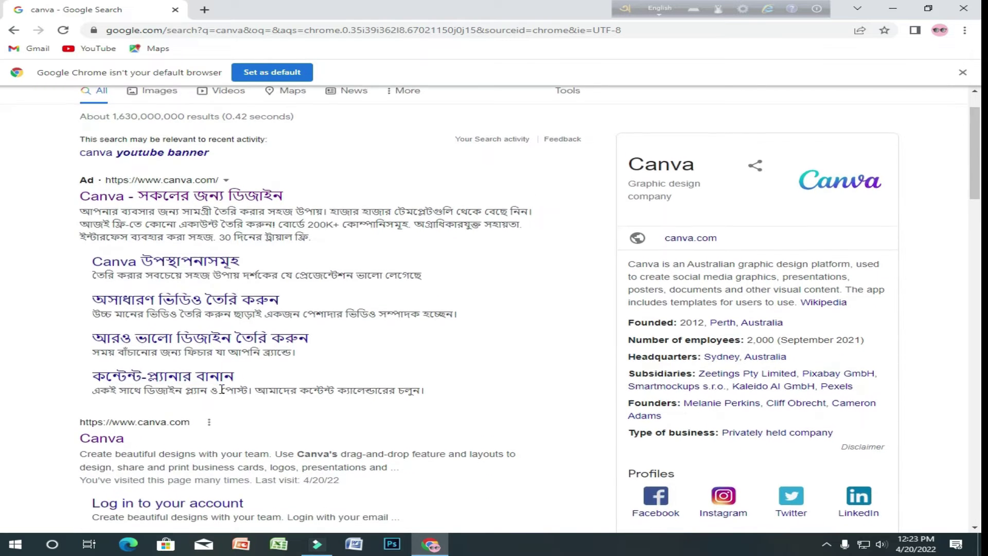
scroll(222, 390, "down", 1)
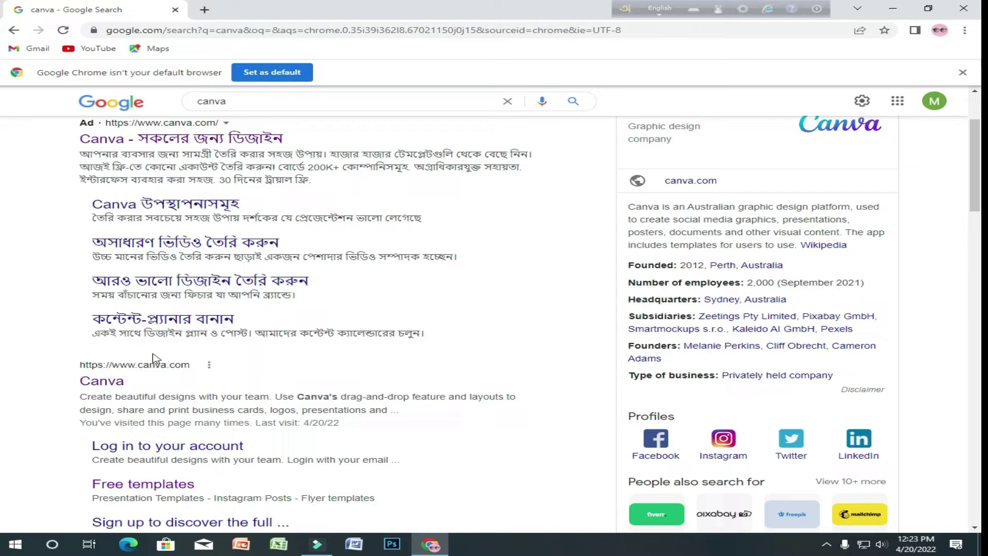
left_click(117, 385)
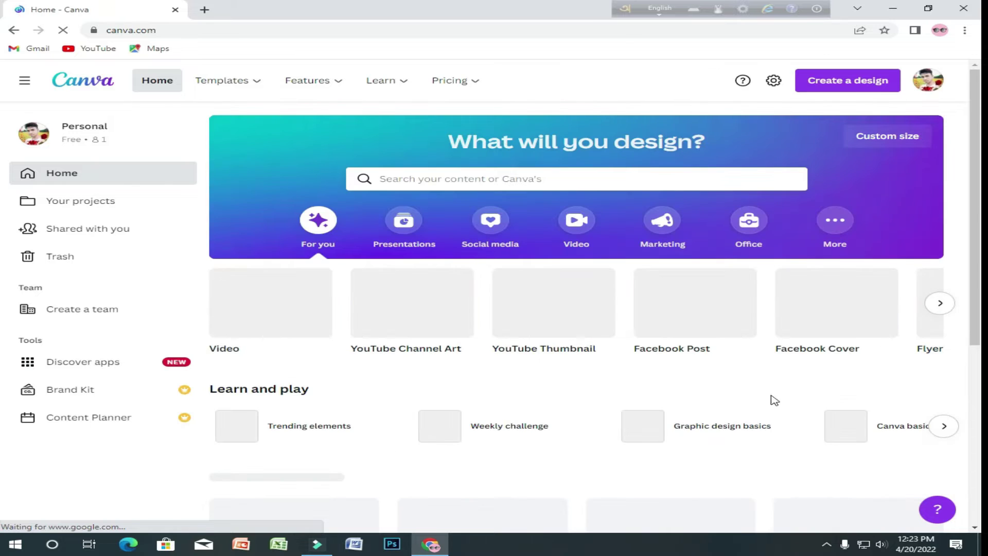
- Choose 'Remind me later' to postpone confirming the account's email address
scroll(551, 307, "down", 5)
scroll(551, 311, "up", 5)
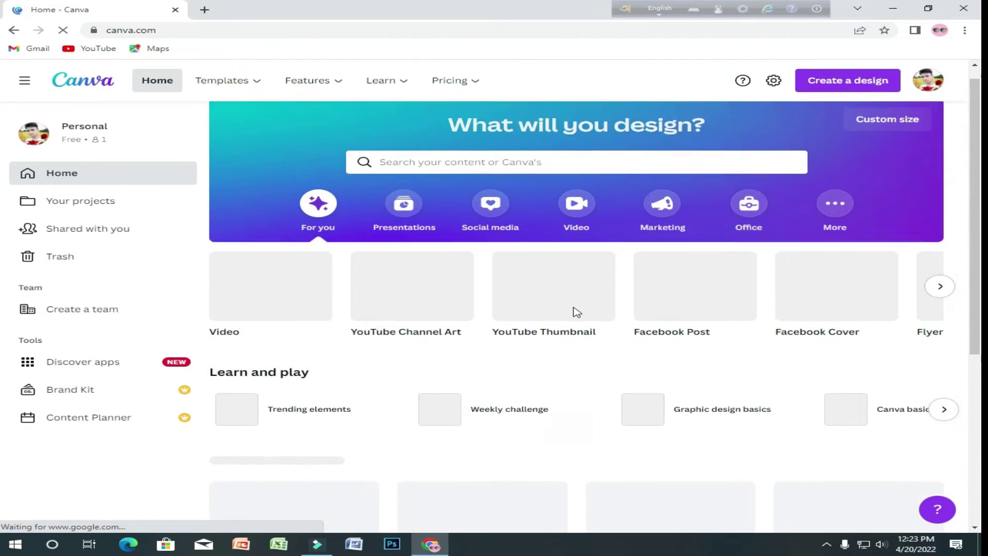
scroll(634, 291, "down", 1)
scroll(631, 300, "up", 1)
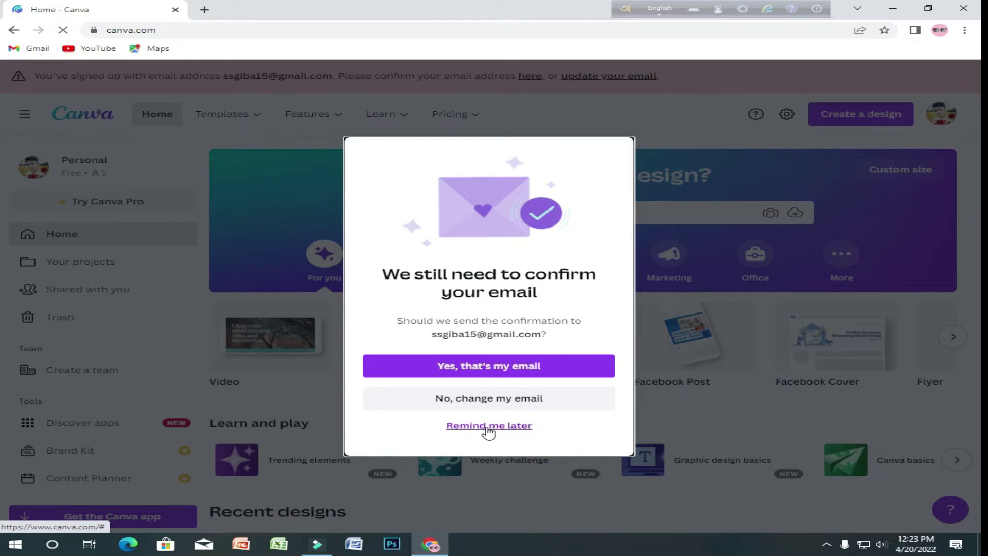
left_click(521, 428)
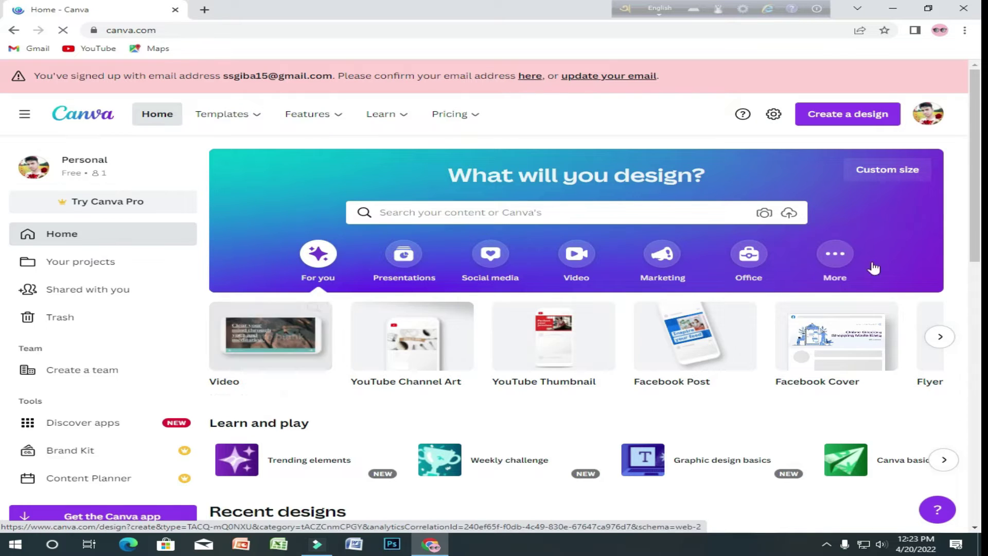
- Create a new blank YouTube Channel Art design from the Create a design list
left_click(862, 122)
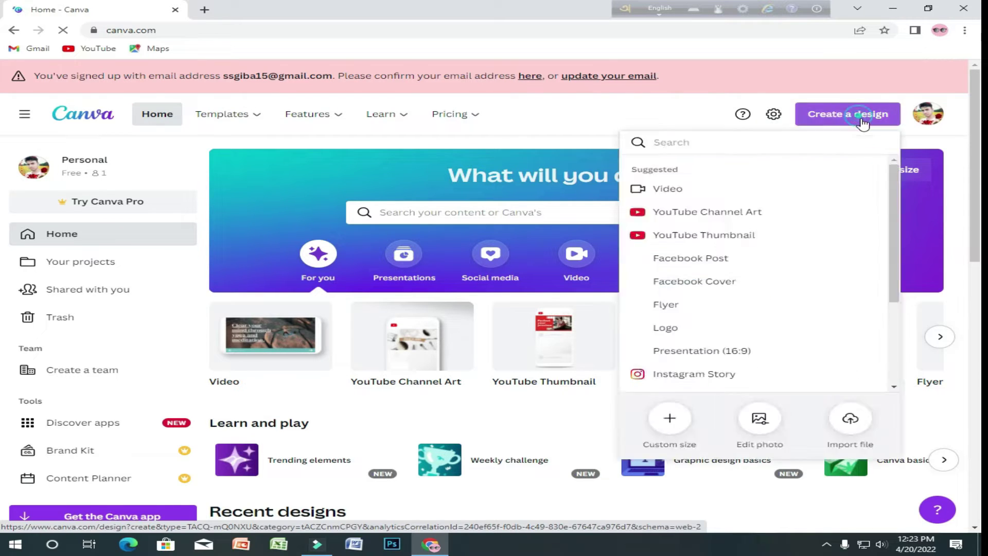
left_click(863, 124)
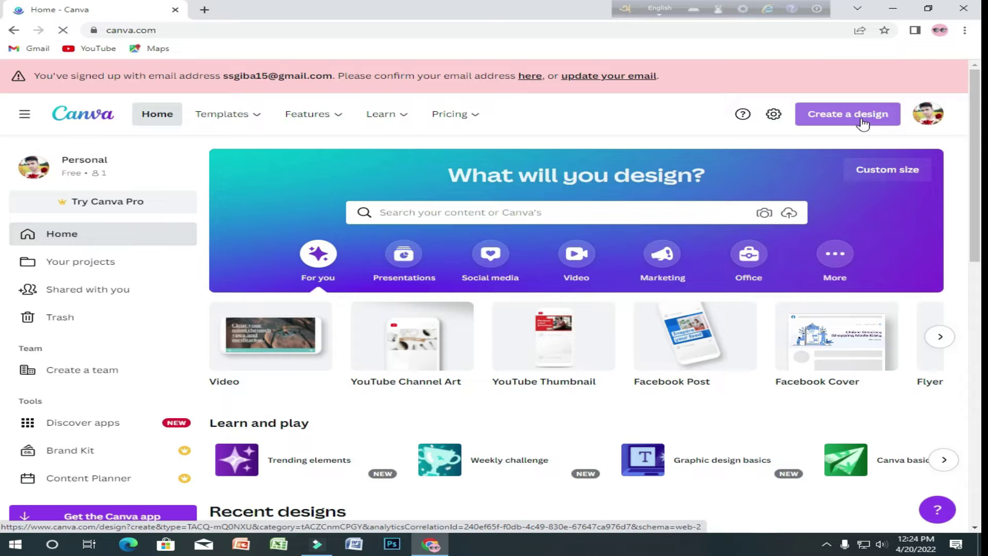
left_click(842, 113)
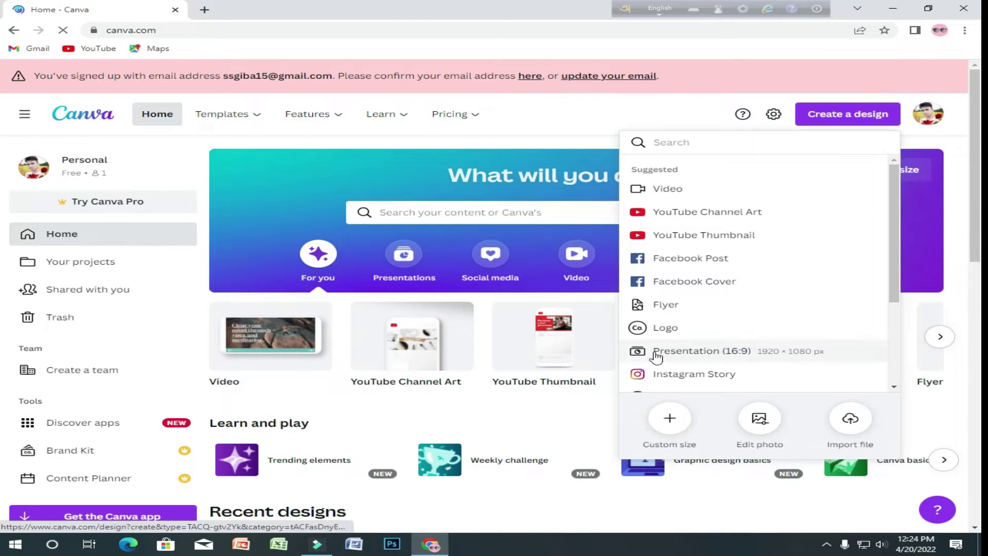
scroll(737, 355, "down", 3)
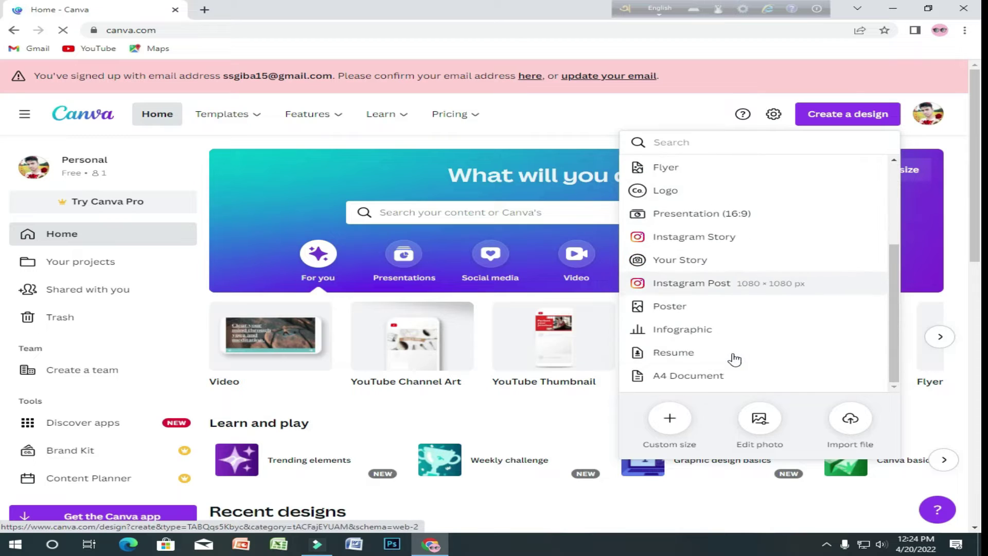
scroll(734, 357, "up", 1)
scroll(731, 365, "up", 2)
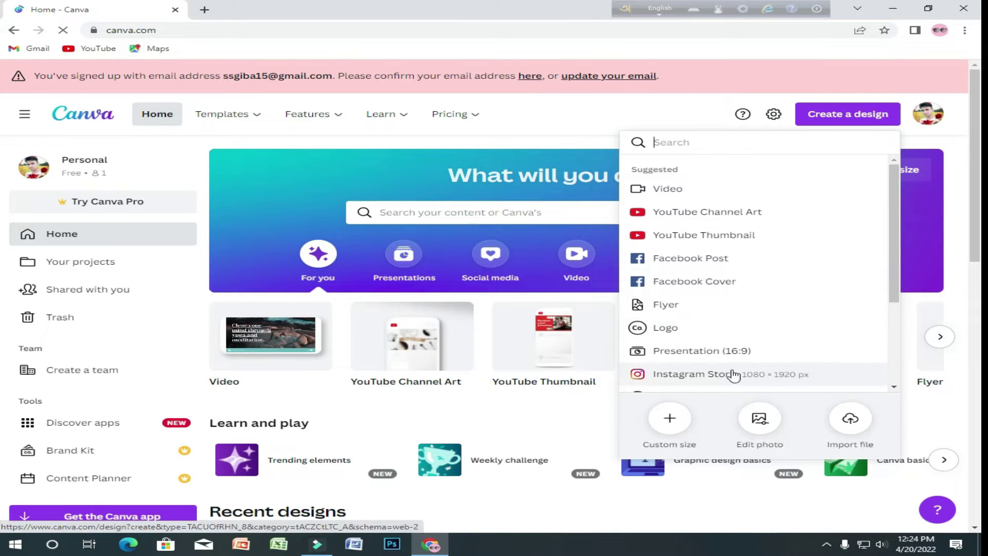
scroll(734, 376, "down", 1)
scroll(734, 376, "down", 2)
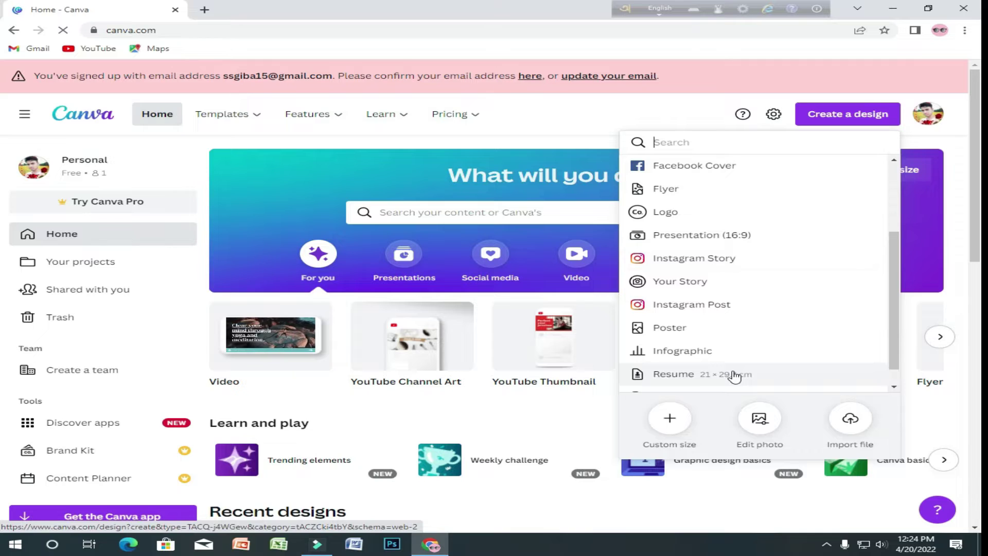
scroll(734, 376, "up", 2)
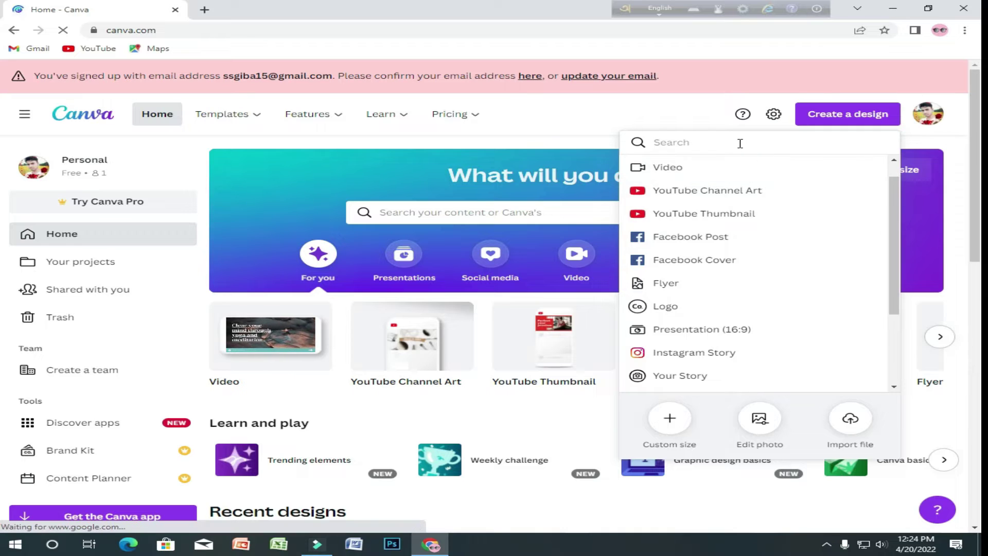
left_click(754, 198)
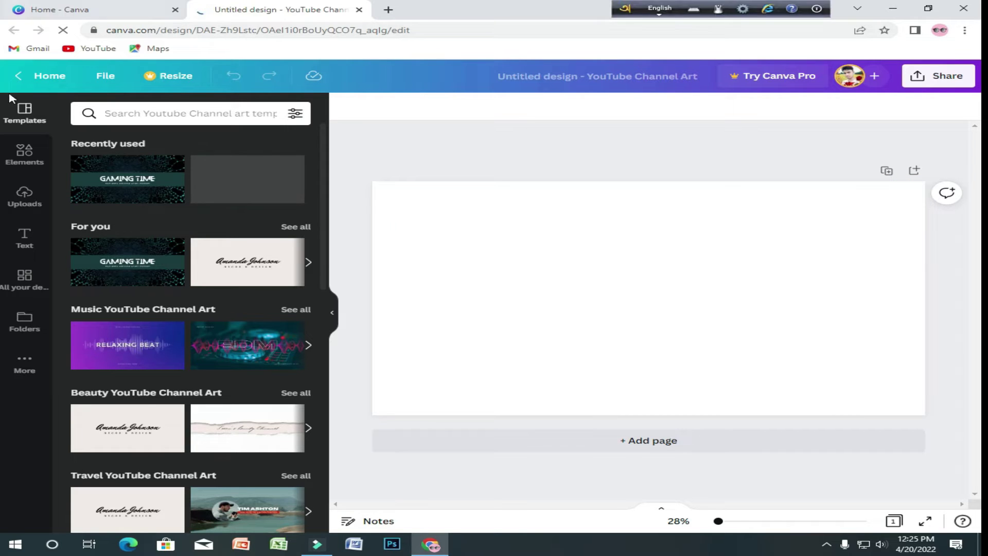
- Show the Uploads panel and start uploading a new image with Upload media
scroll(287, 284, "down", 5)
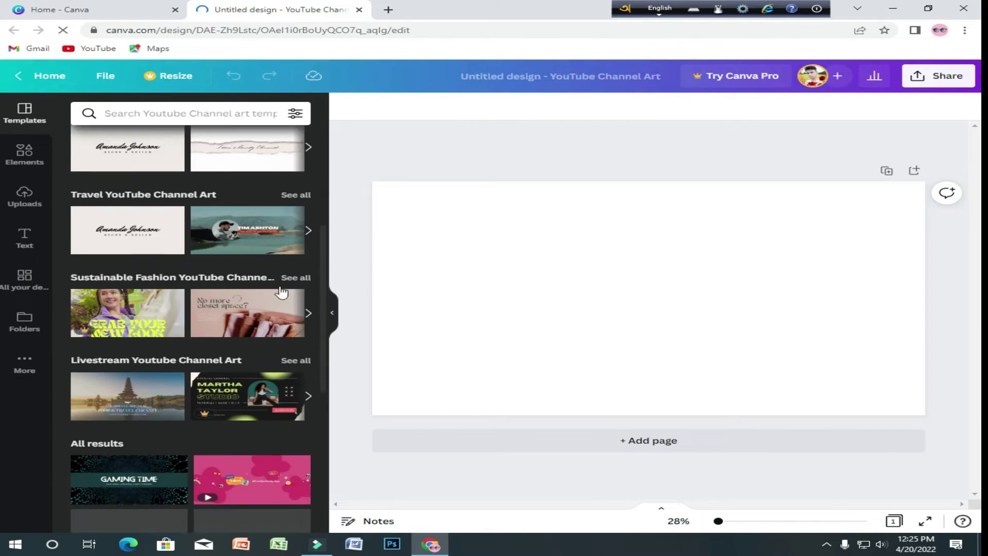
scroll(288, 284, "up", 5)
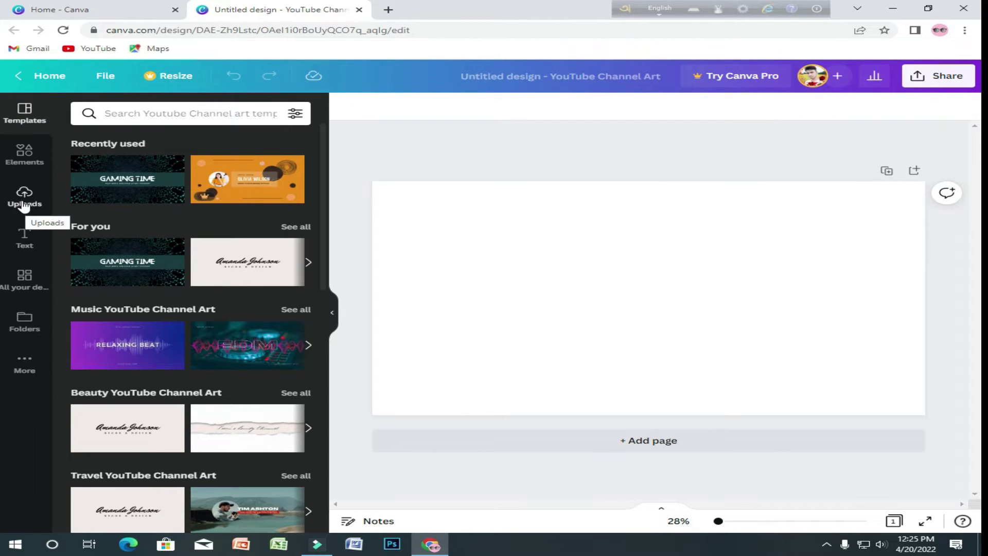
left_click(21, 208)
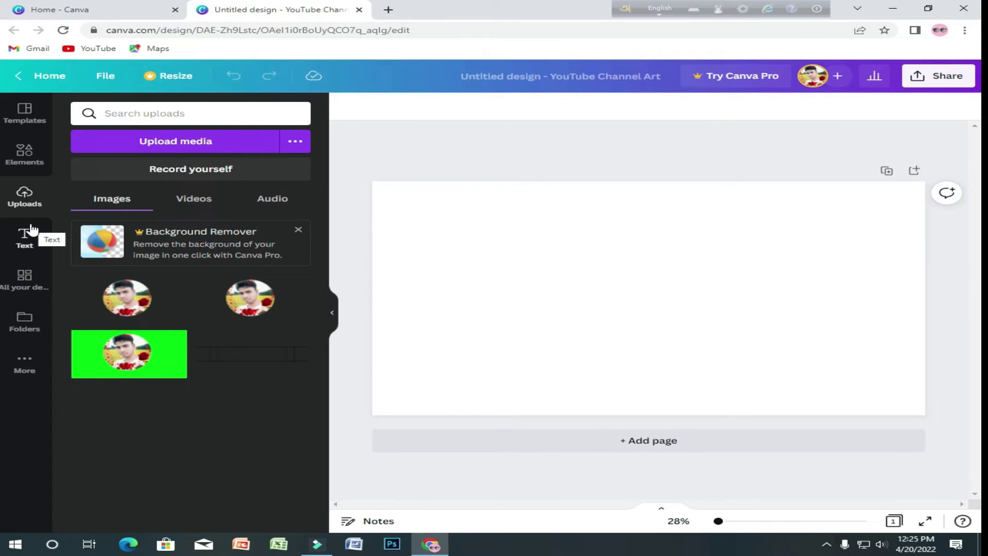
left_click(161, 145)
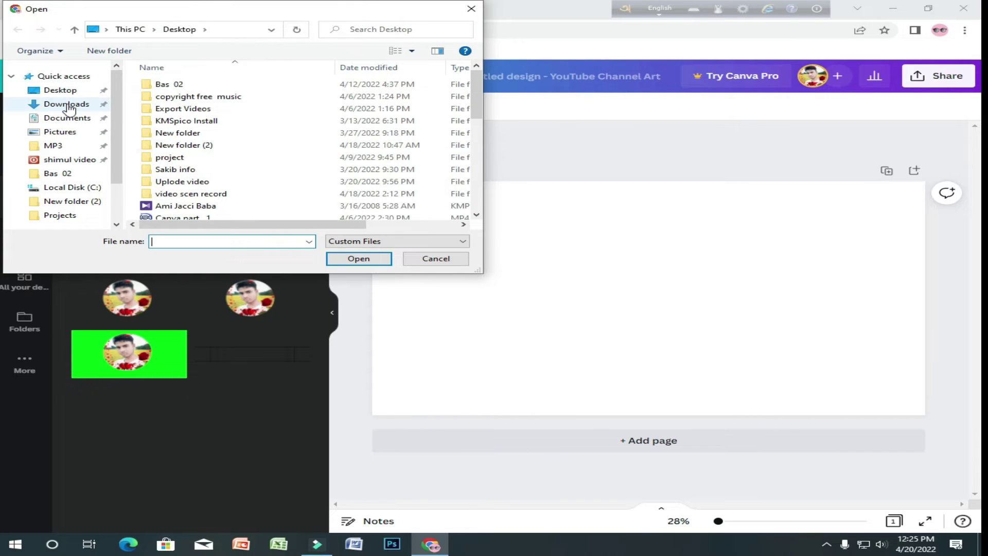
- Upload the newest Capture_2022-04-14_21.13.23-removebg PNG from the Desktop
scroll(48, 221, "down", 1)
scroll(56, 209, "up", 1)
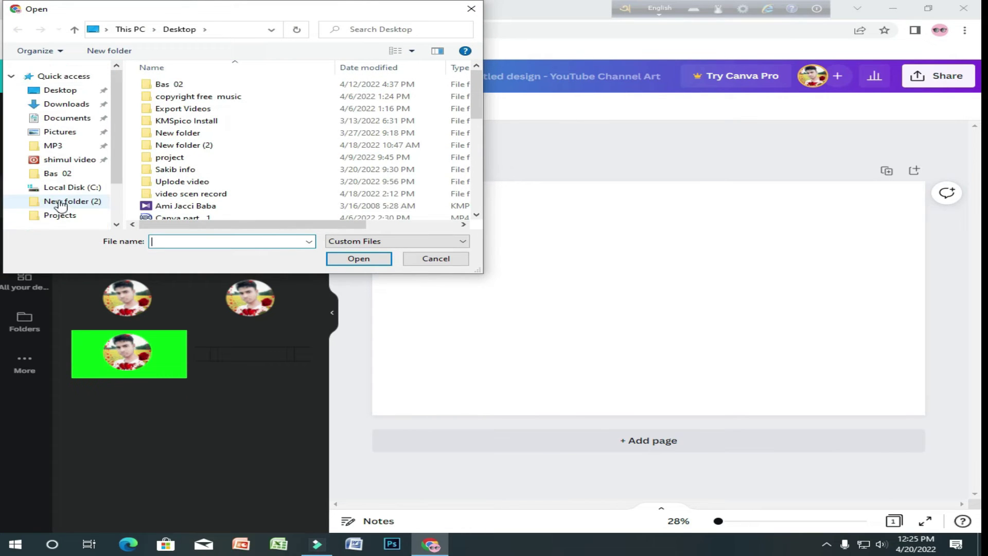
scroll(198, 188, "down", 8)
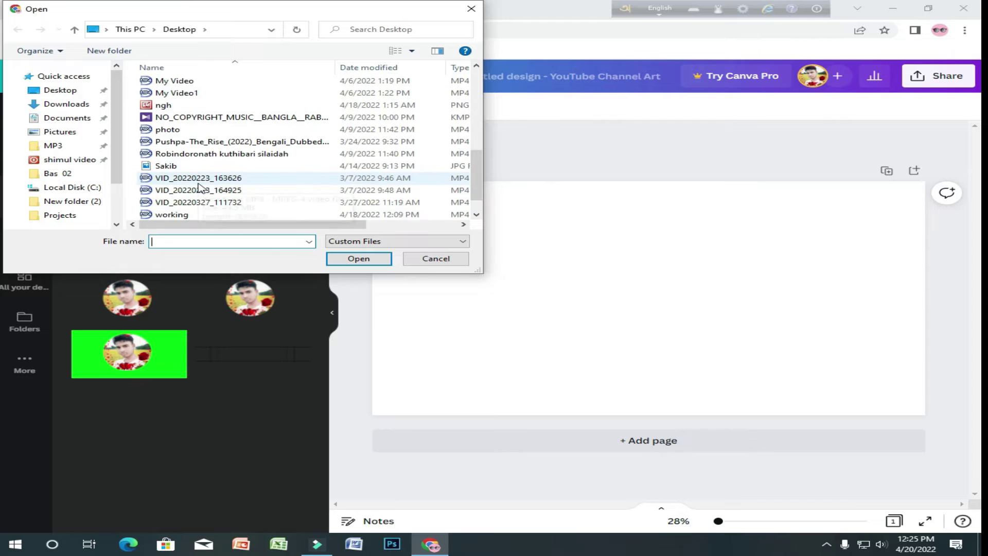
left_click(176, 167)
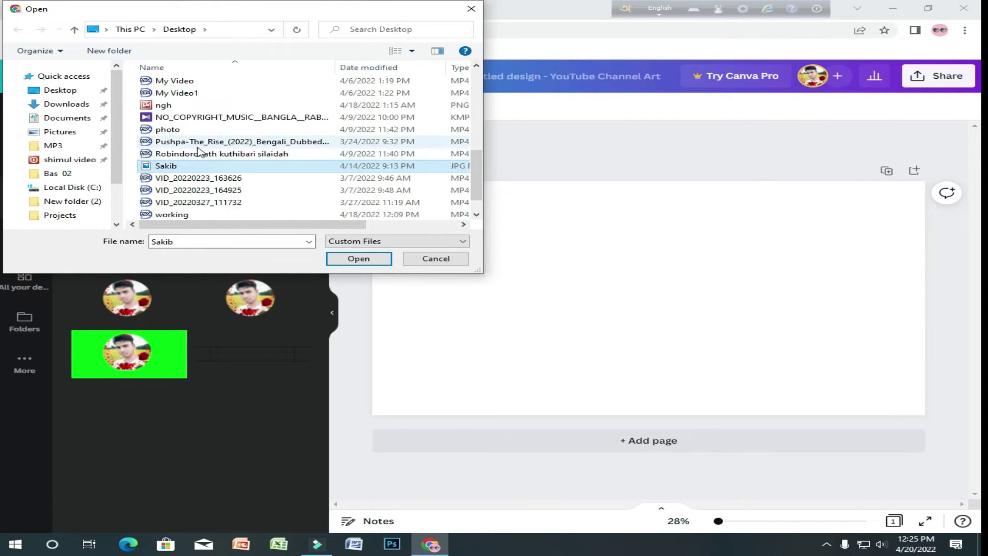
scroll(226, 175, "up", 5)
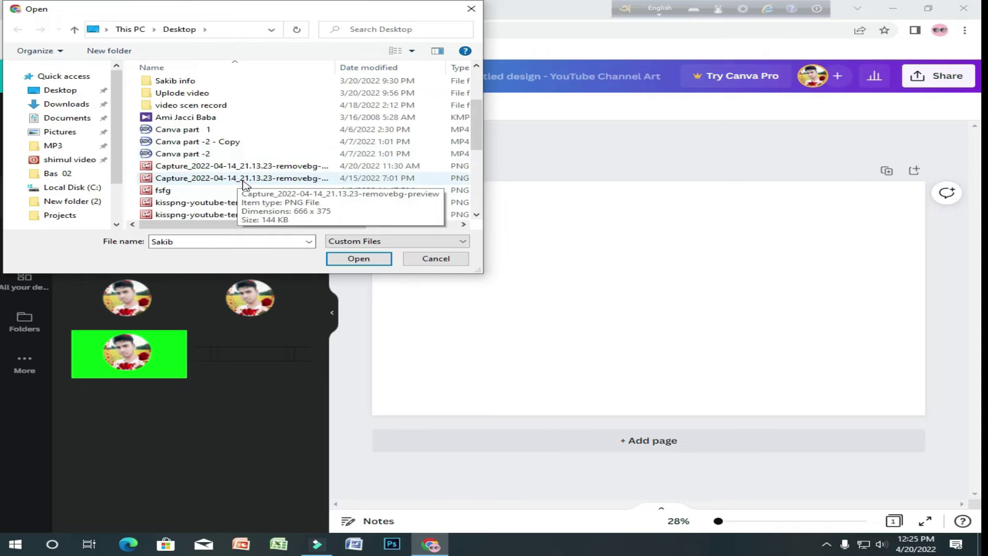
scroll(245, 184, "down", 2)
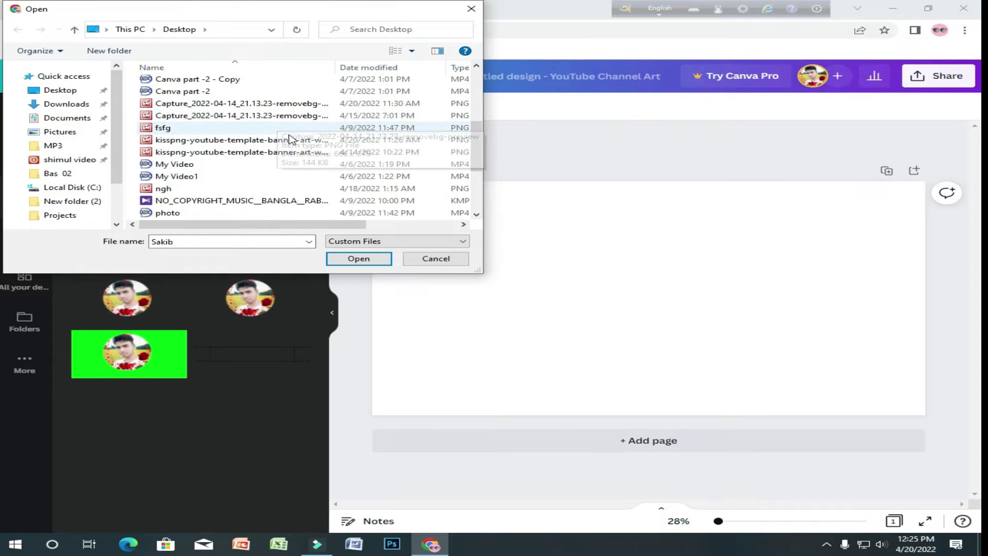
left_click(200, 103)
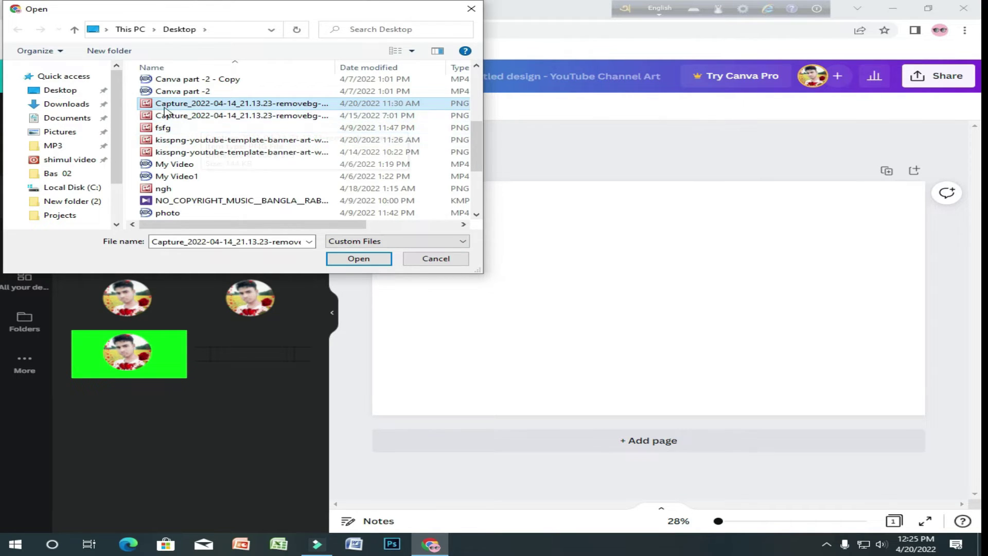
left_click(359, 258)
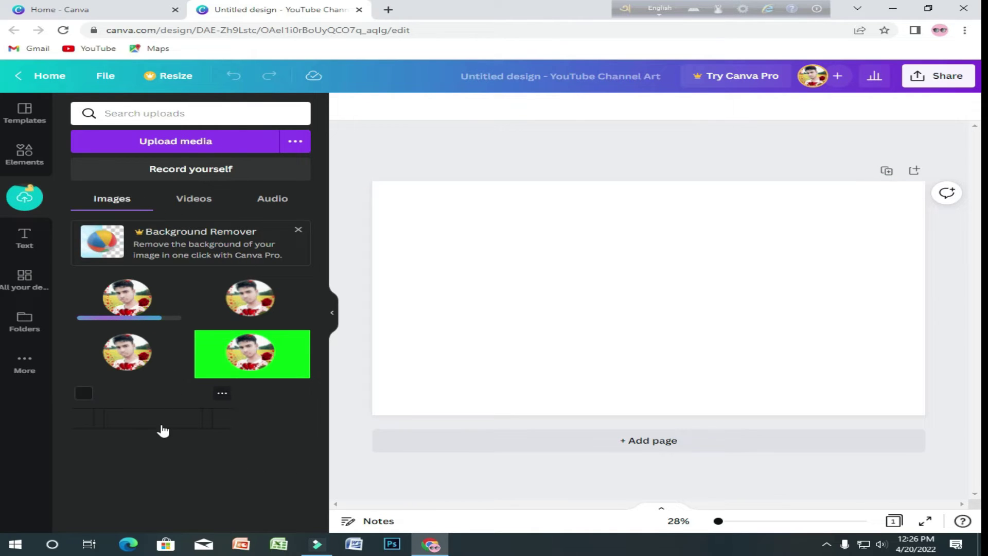
- Place the uploaded line-frame banner template on the page
left_click(144, 424)
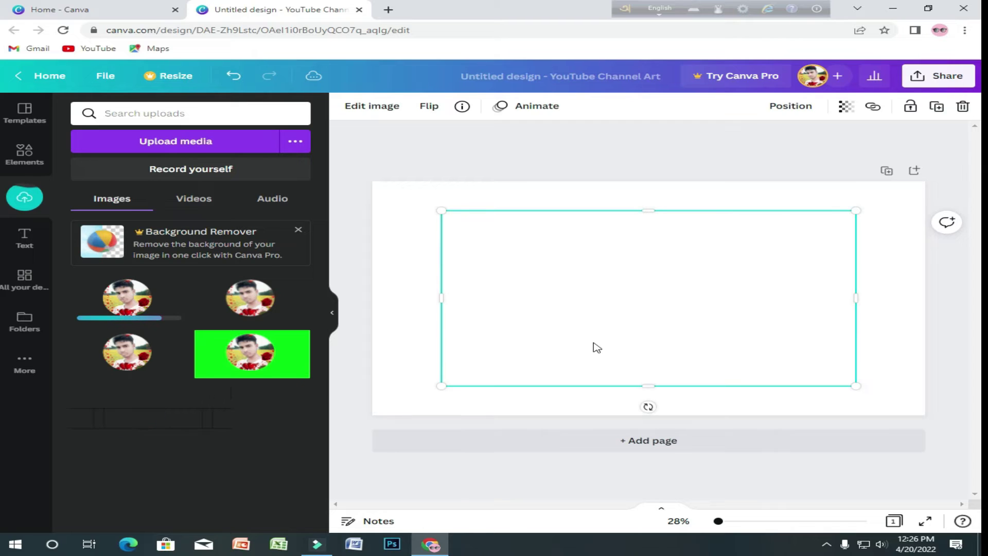
left_click(594, 319)
left_click_drag(149, 415, 596, 297)
left_click_drag(181, 419, 646, 281)
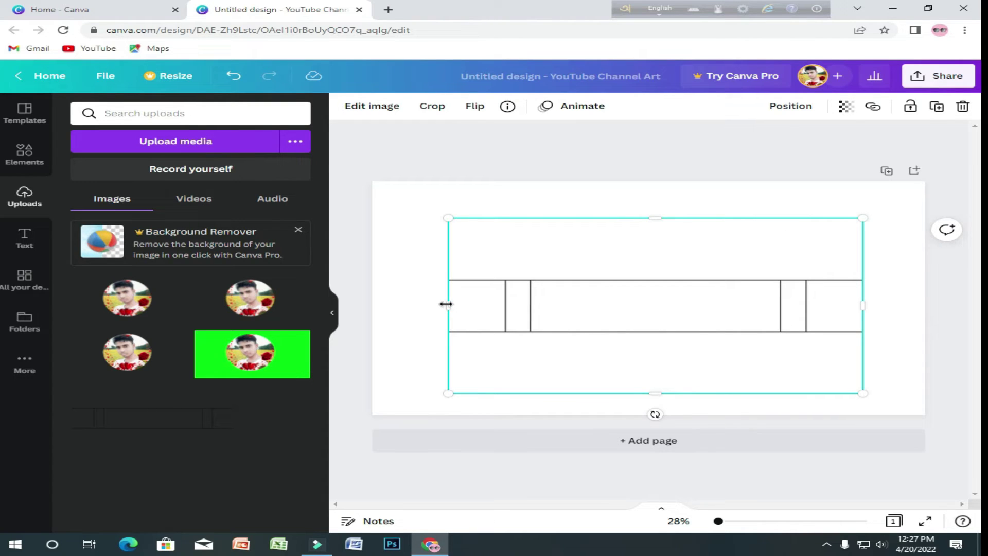
- Stretch the template's left, right, top and bottom edges out to the page edges
left_click_drag(446, 304, 374, 302)
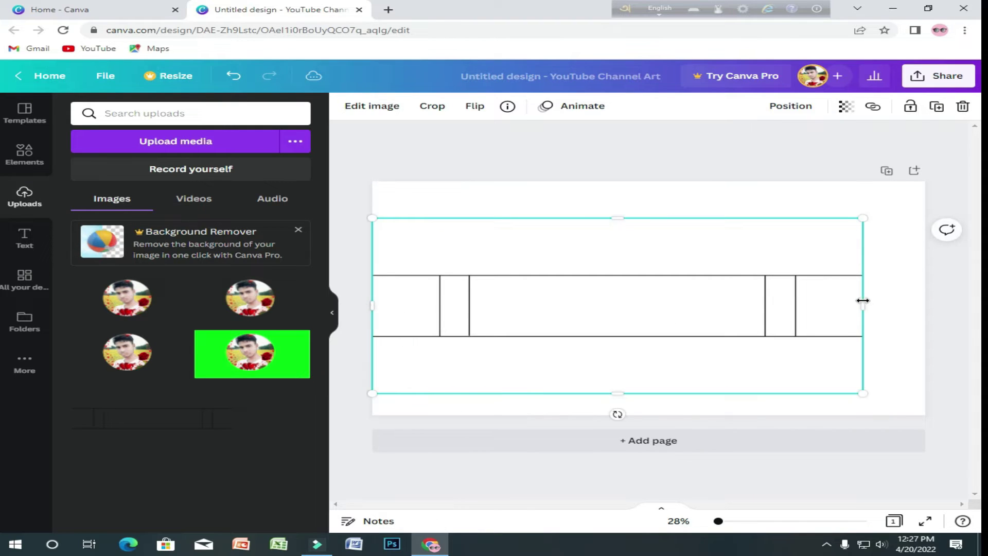
left_click_drag(866, 302, 928, 298)
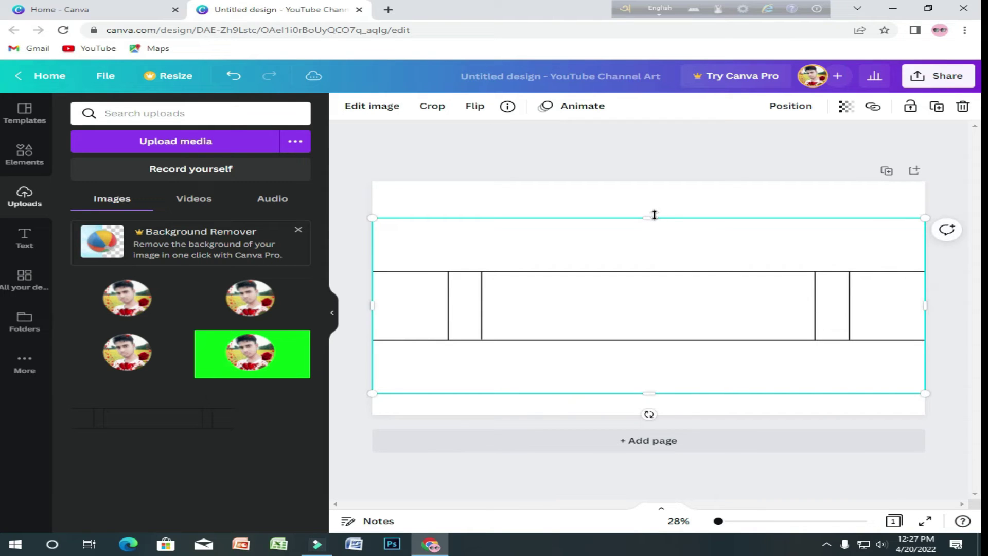
left_click_drag(650, 214, 644, 181)
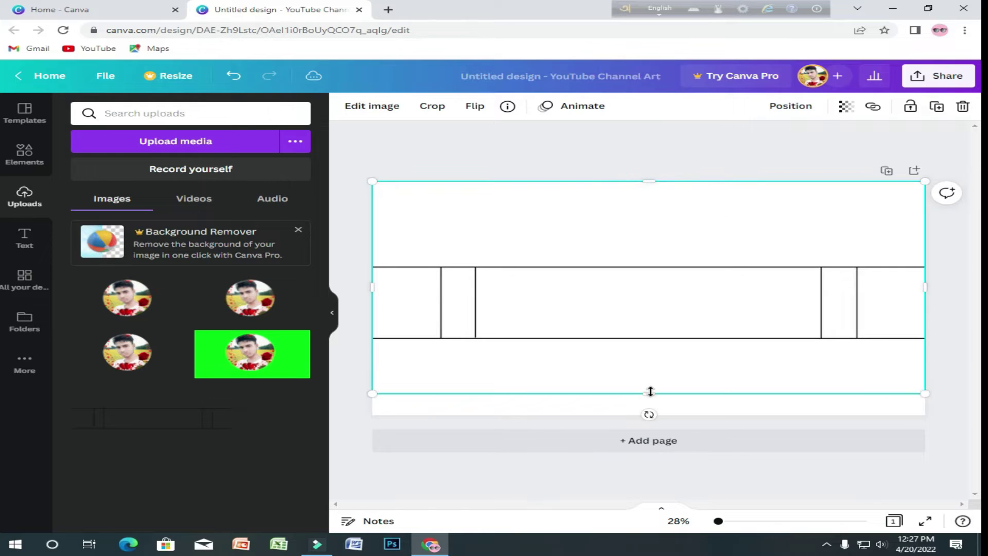
left_click_drag(651, 394, 652, 415)
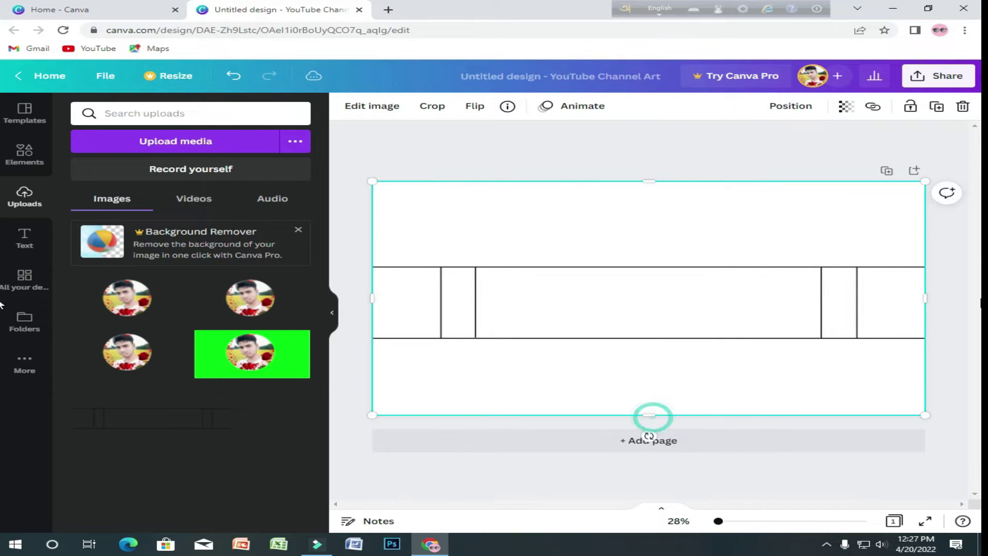
- Add the round profile photo, shrink it, and centre it in the banner's middle band
left_click(360, 160)
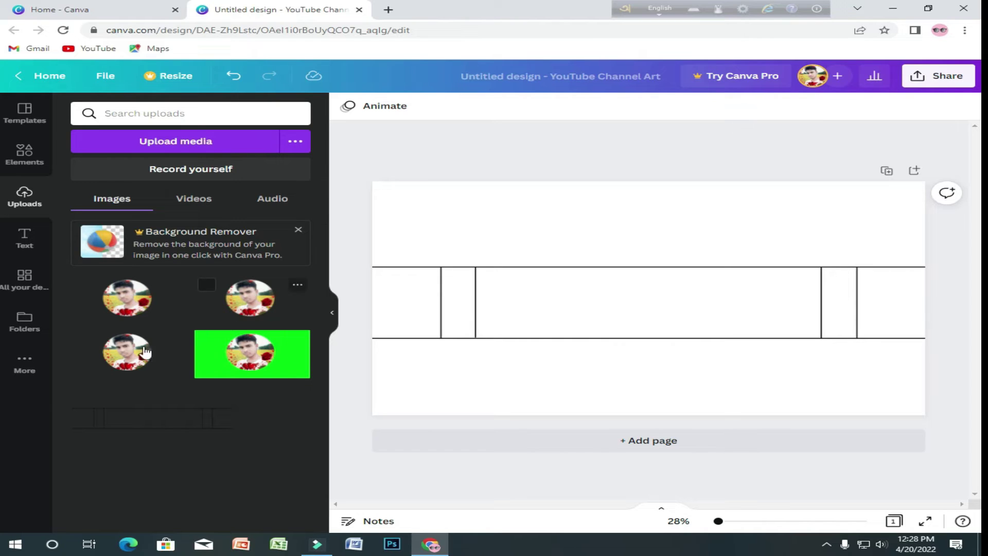
left_click(260, 303)
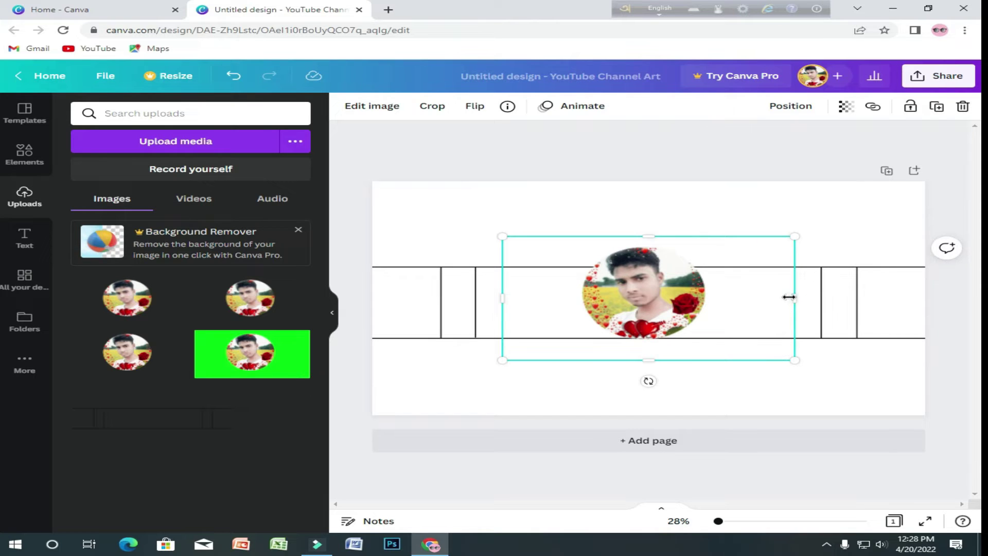
mouse_move(789, 297)
left_mouse_down()
mouse_move(651, 302)
mouse_move(788, 298)
left_mouse_up()
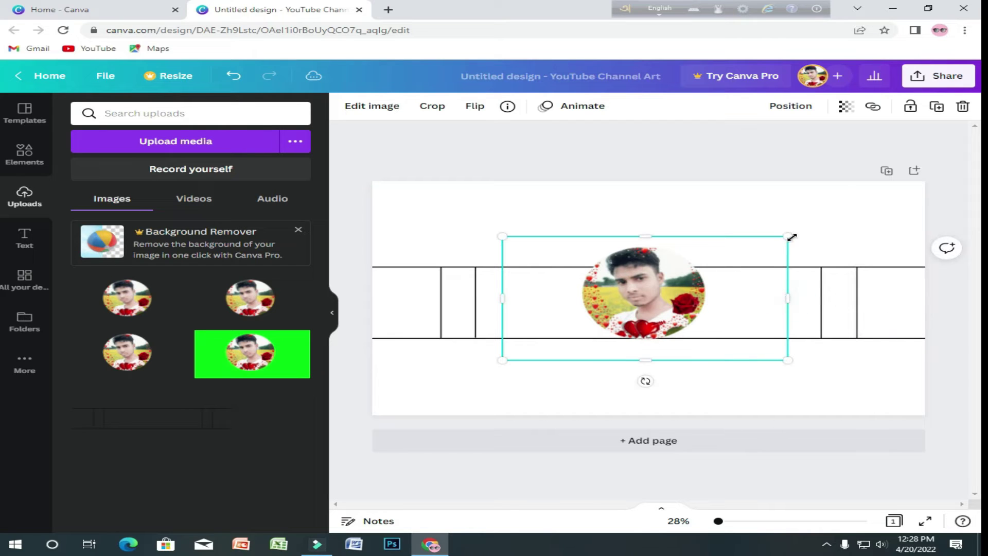
left_click_drag(787, 237, 639, 310)
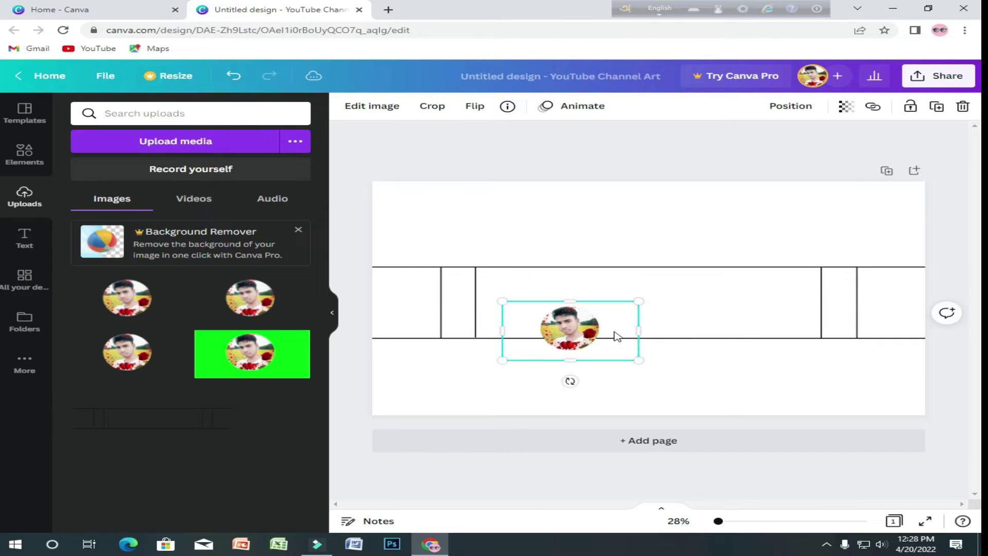
left_click_drag(562, 330, 622, 293)
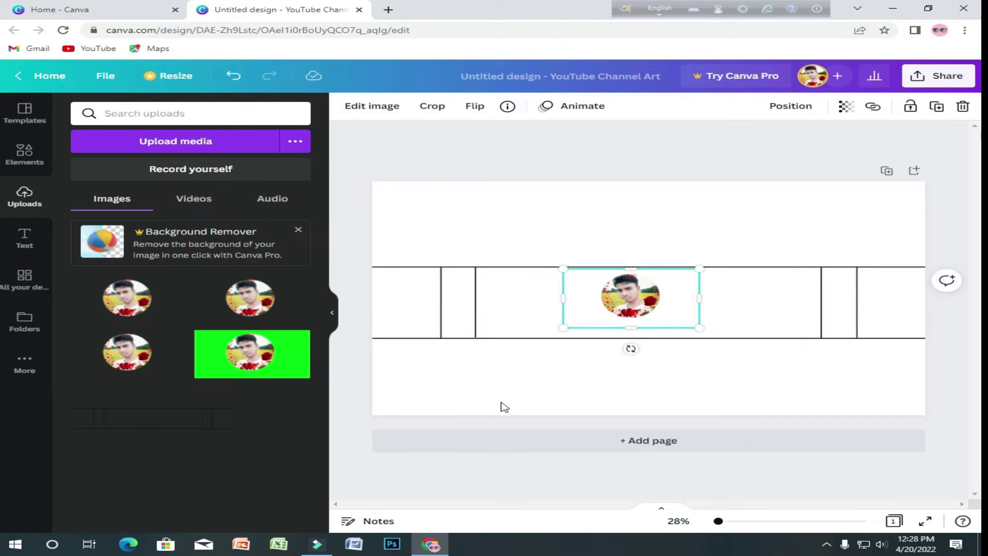
left_click(350, 401)
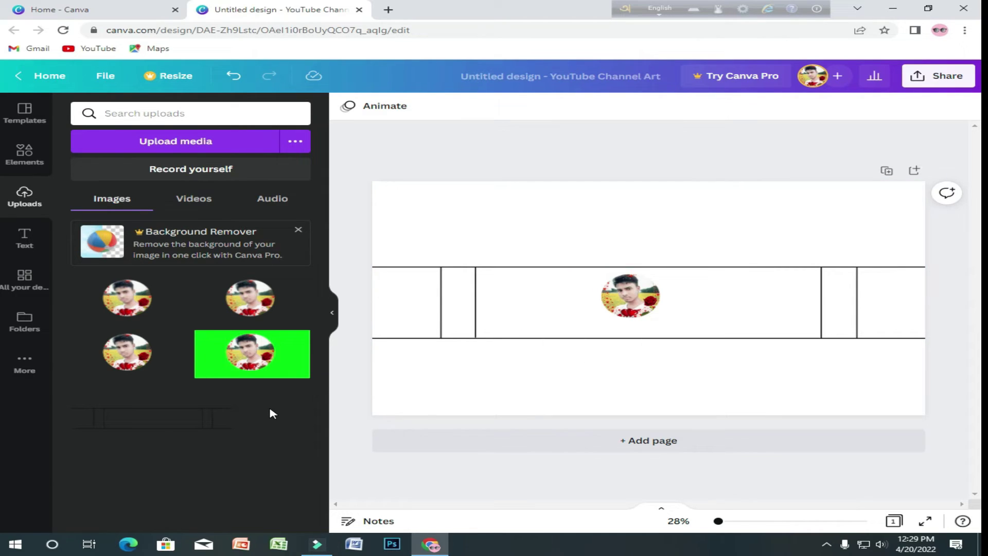
- Search the Elements library for 'youtube' icon graphics
mouse_move(182, 405)
left_click(198, 113)
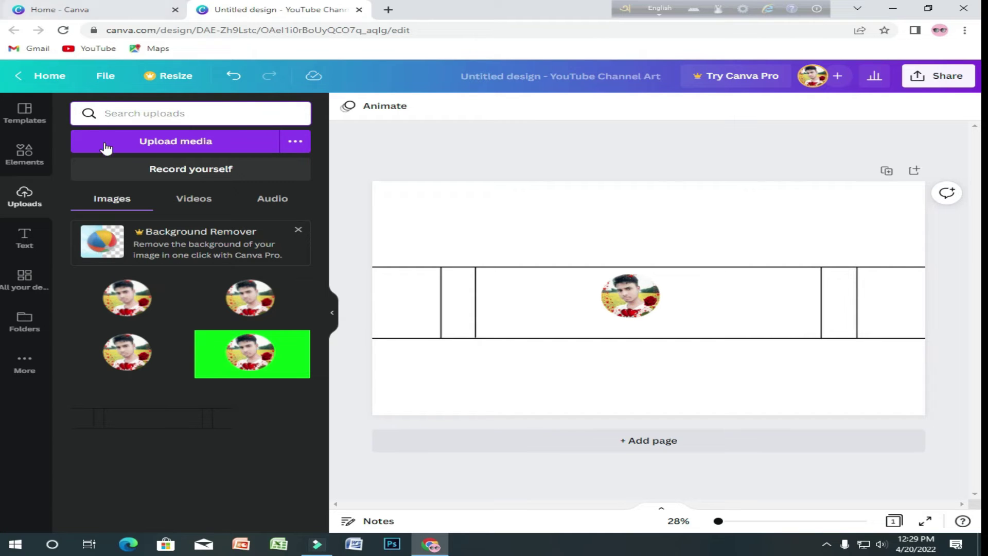
left_click(14, 151)
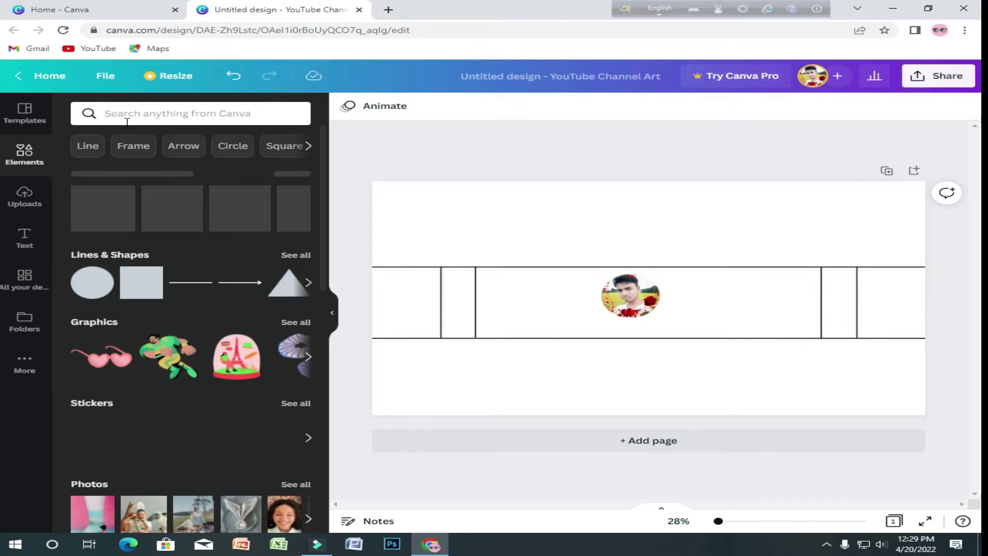
left_click(132, 117)
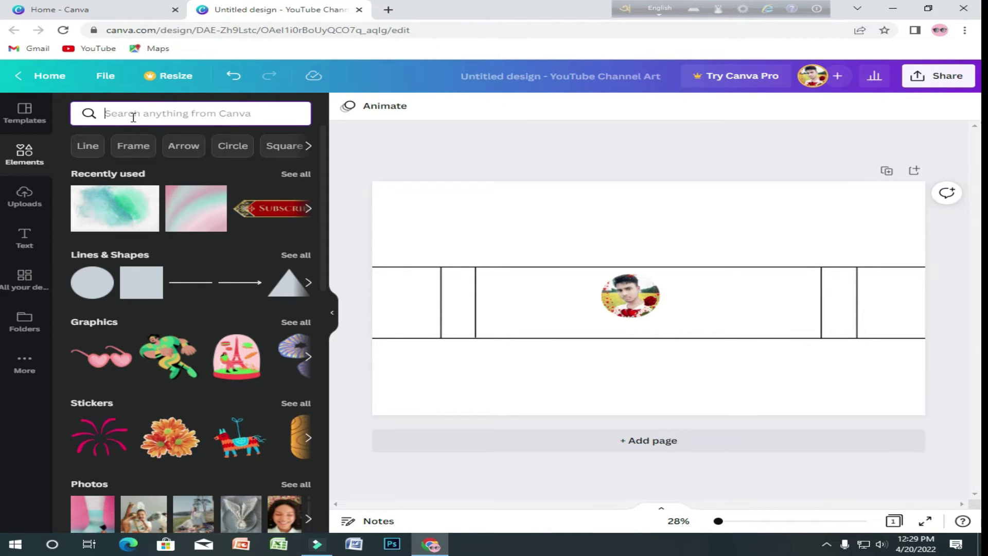
type("yout")
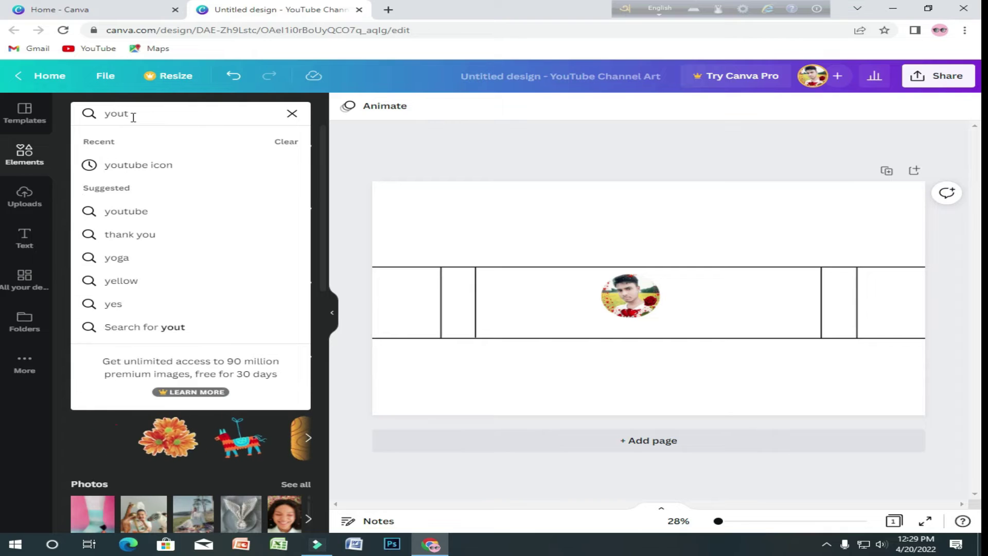
type("ube")
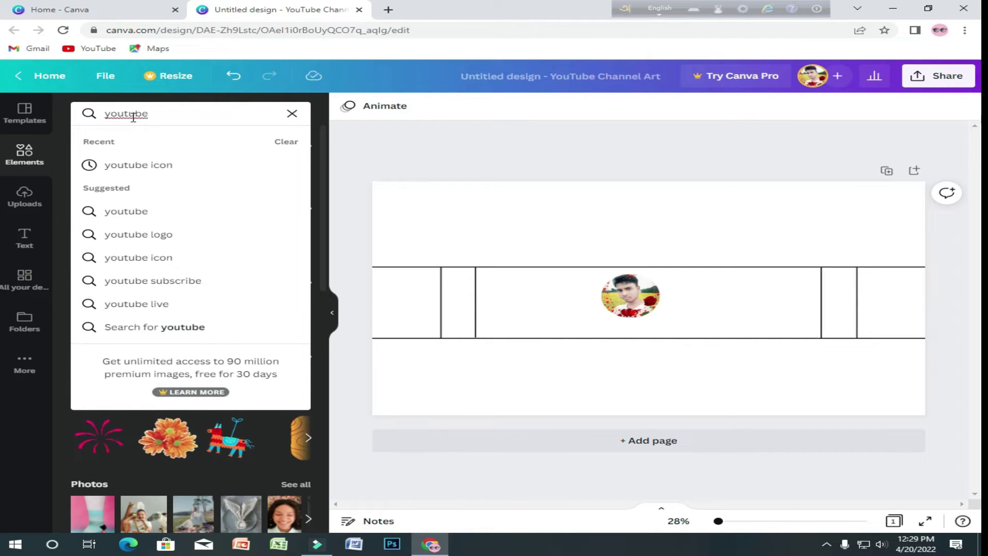
left_click(213, 165)
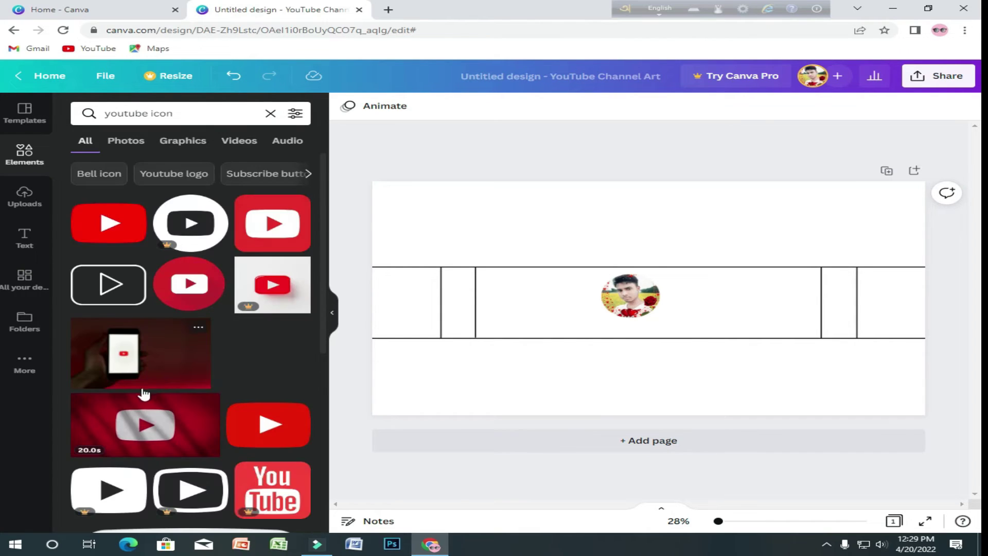
- Add the red YouTube play icon, shrink it into the left box, and clear the search
left_click(104, 225)
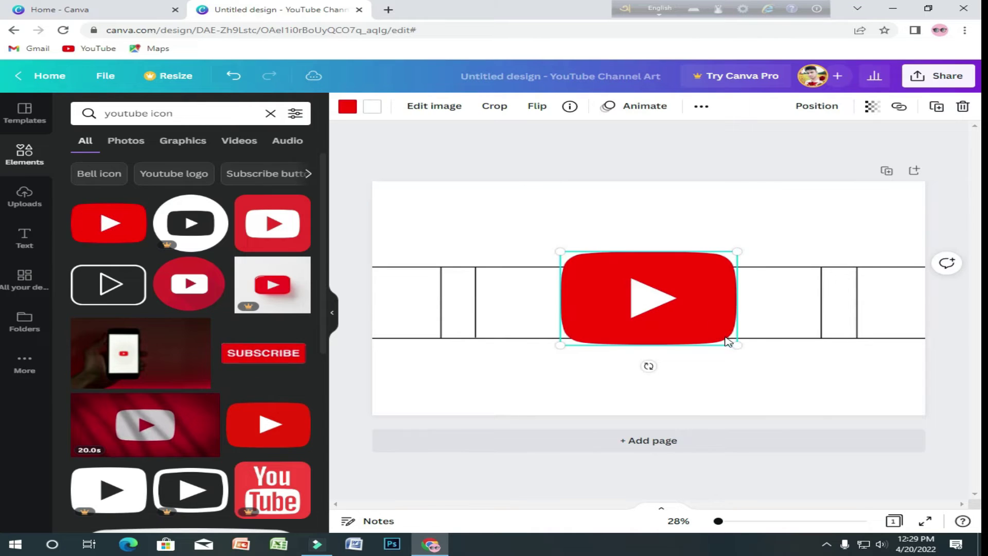
left_click_drag(734, 345, 417, 295)
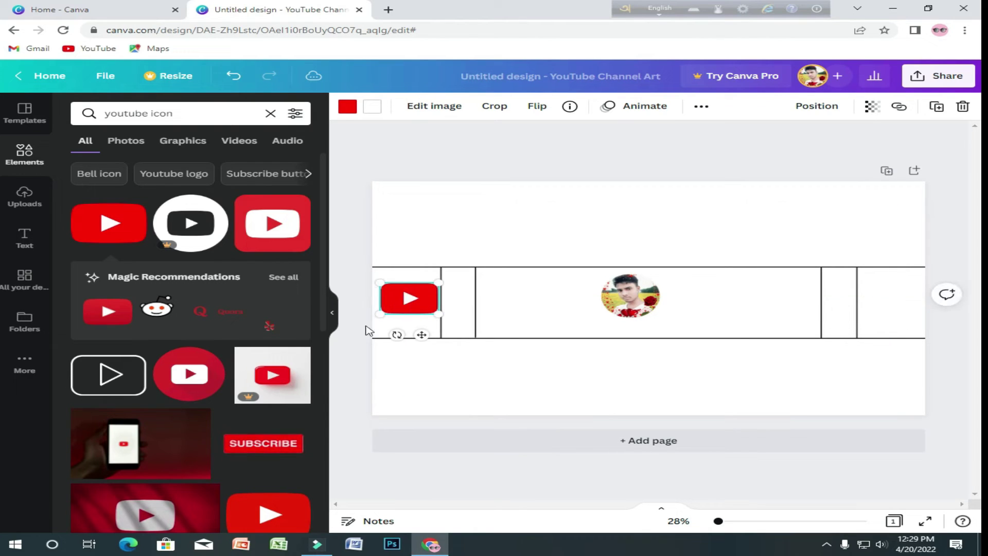
left_click(342, 355)
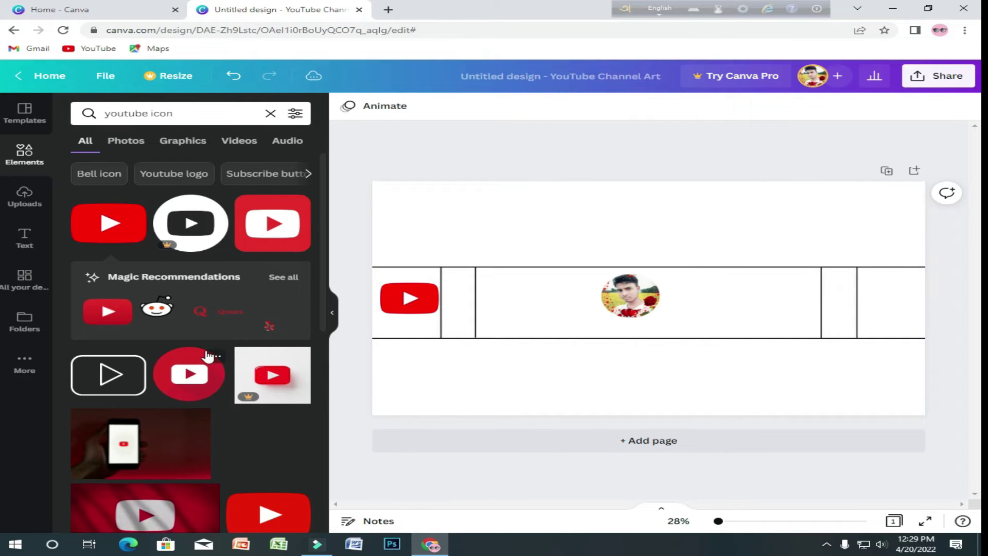
scroll(203, 357, "down", 3)
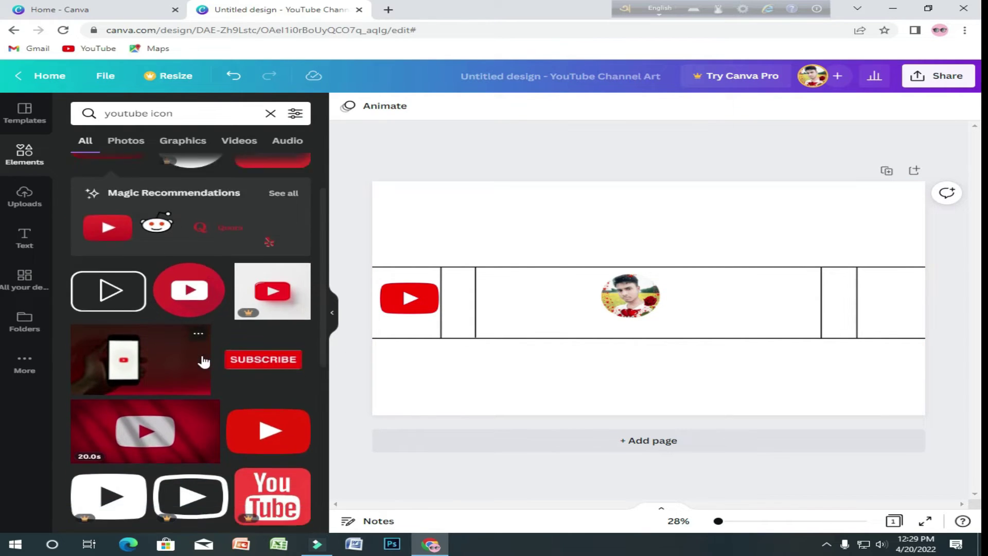
scroll(201, 364, "up", 3)
left_click_drag(104, 114, 202, 113)
key("BackSpace")
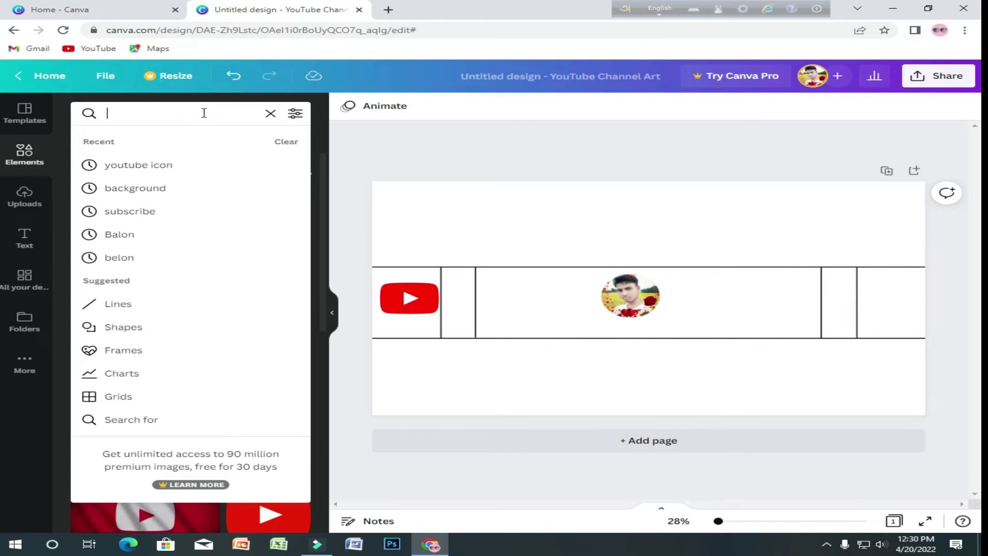
- Search 'Balon' and add two shrunk balloon graphics, moving the second toward the right
type("Balon")
left_click(189, 327)
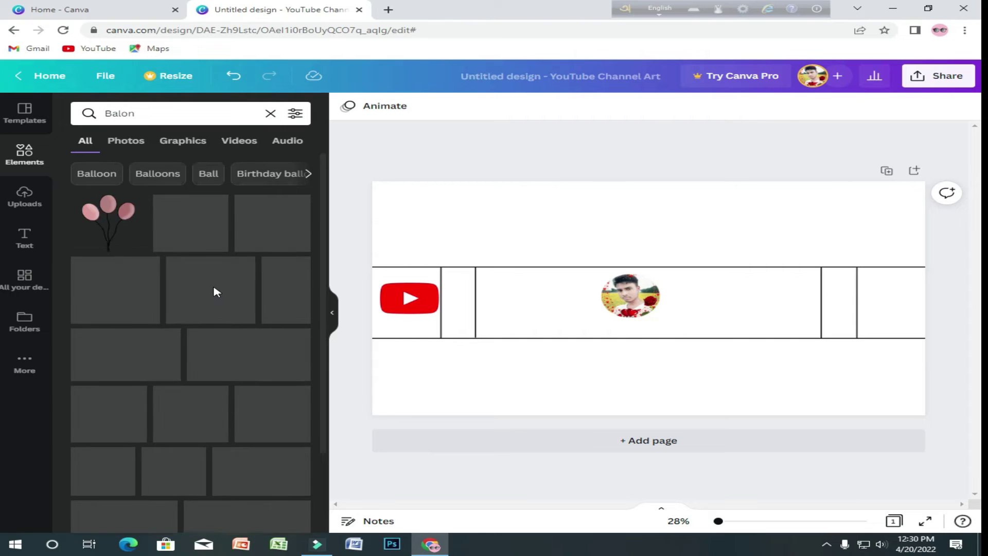
scroll(211, 391, "down", 6)
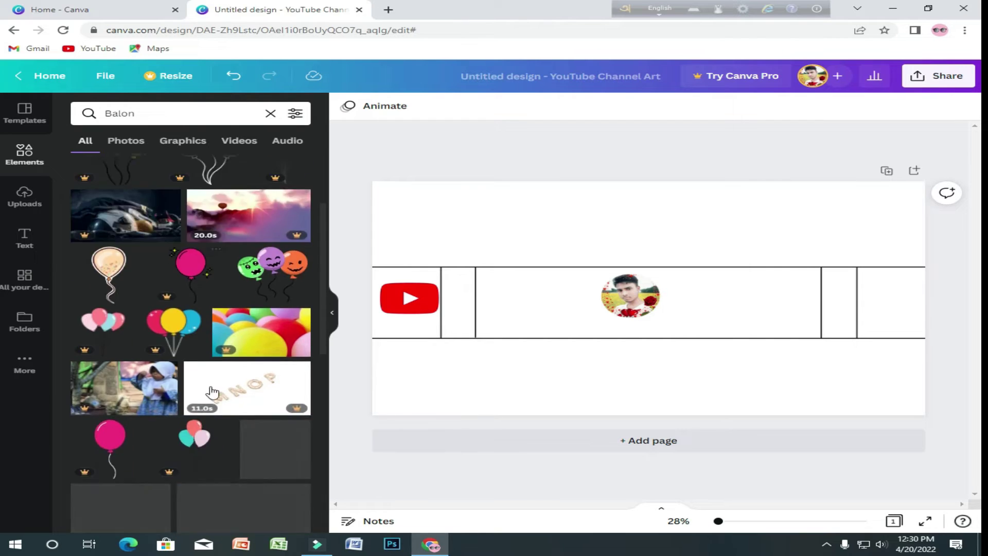
scroll(211, 391, "up", 6)
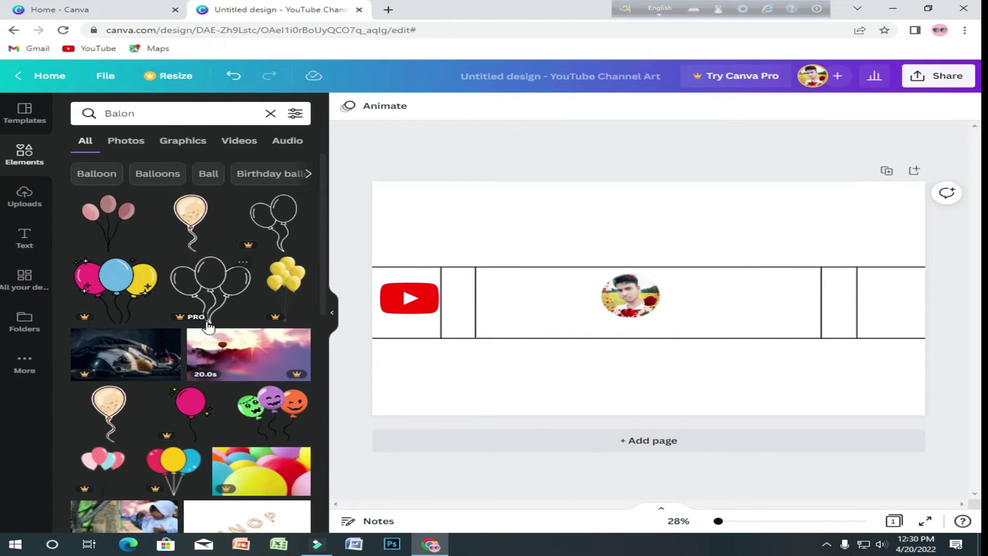
left_click(123, 292)
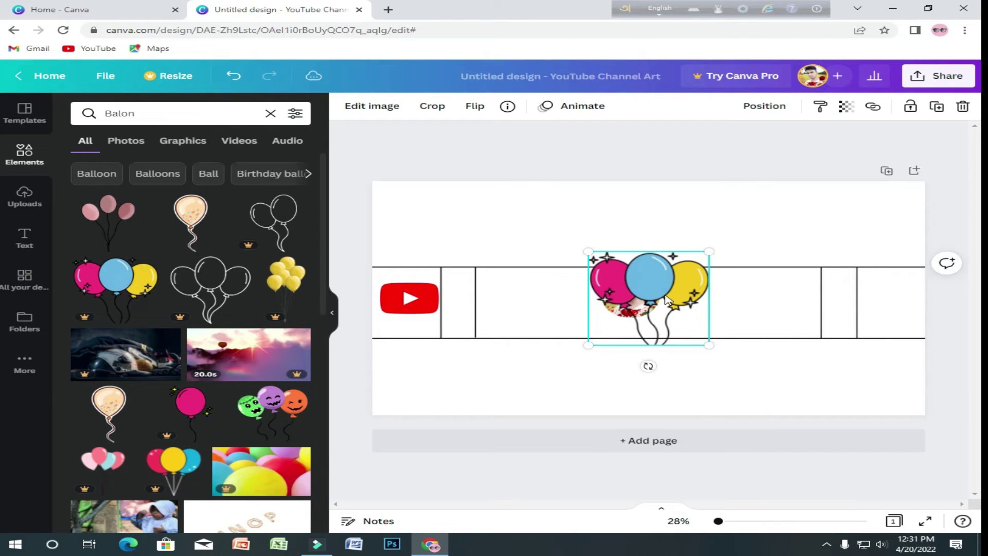
left_click_drag(708, 344, 464, 317)
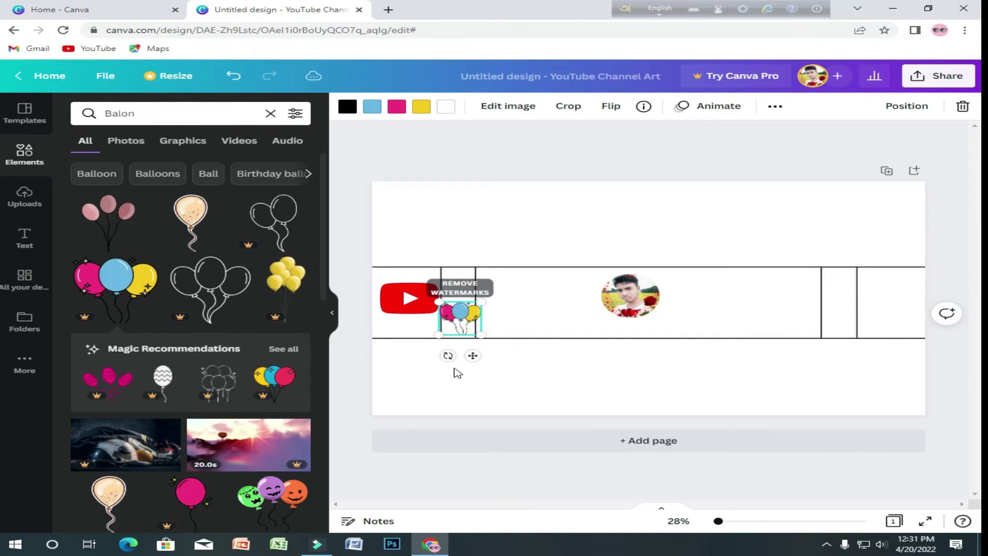
left_click(136, 281)
left_click_drag(657, 299, 839, 307)
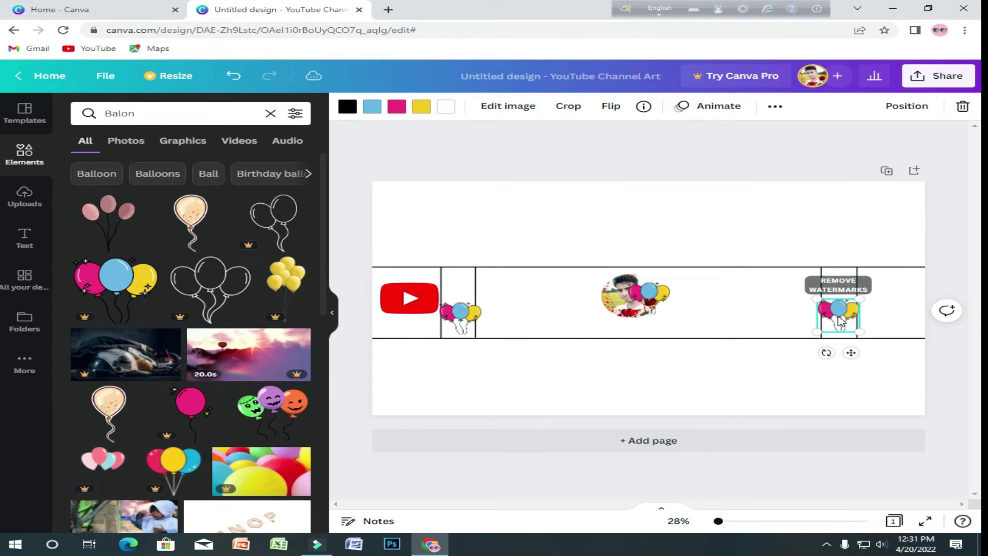
- Delete the balloons covering the profile photo and clear the 'Balon' search
key("Tab")
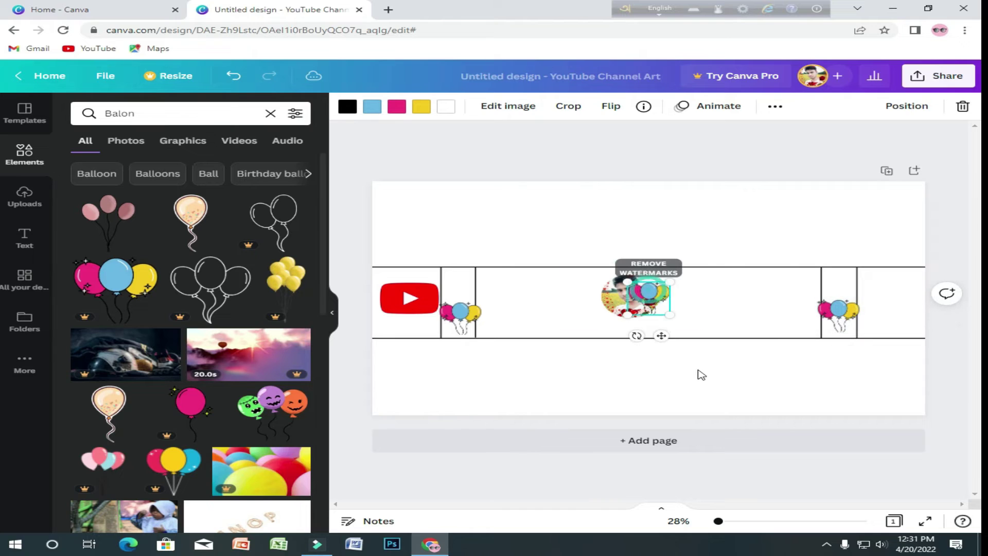
key("Delete")
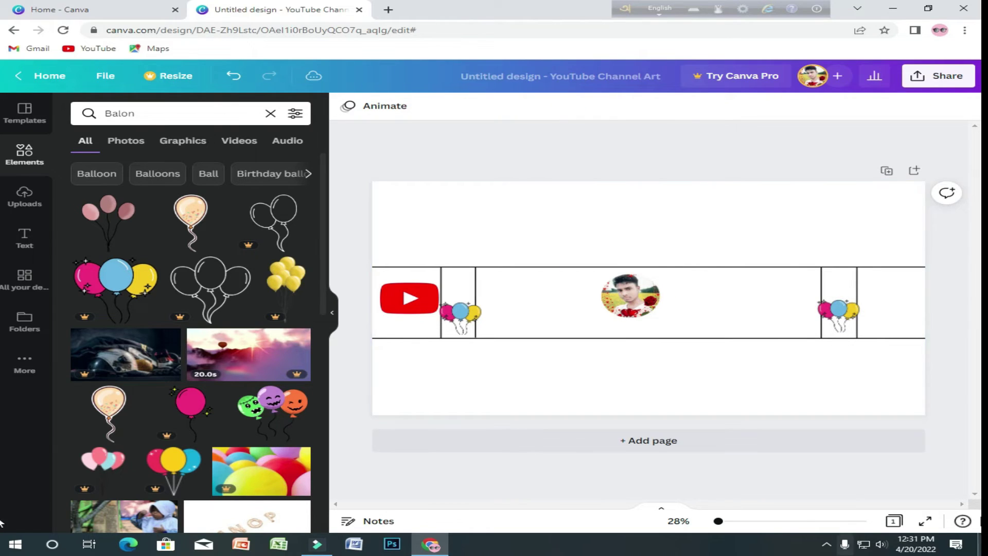
double_click(160, 113)
key("BackSpace")
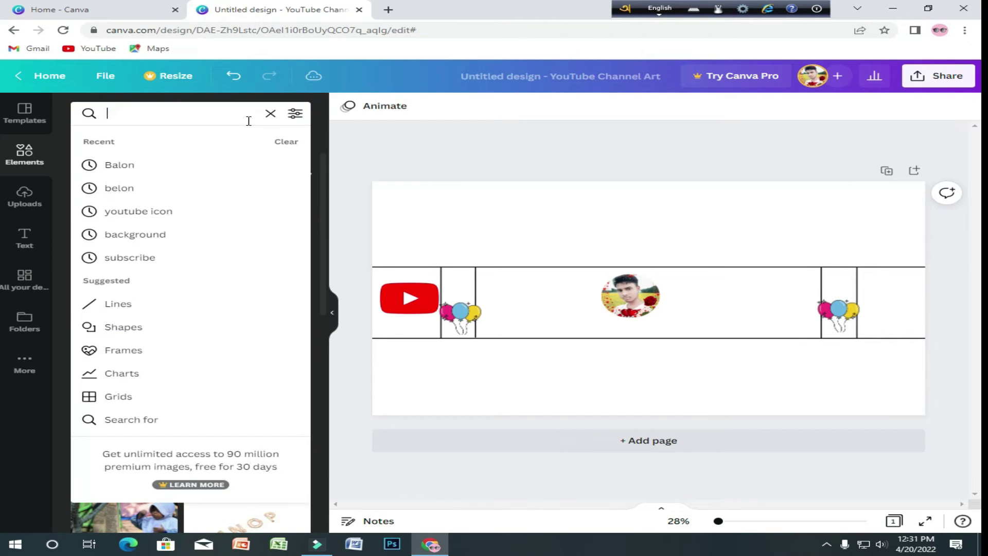
- Search Elements for 'car' and add a shrunk red car beside the profile photo
type("car")
key("Return")
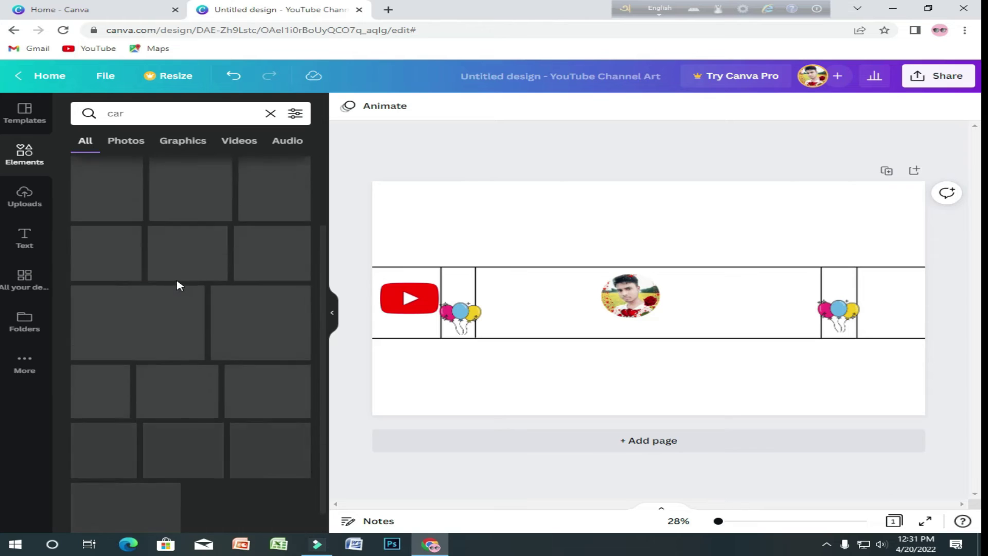
scroll(177, 284, "down", 3)
scroll(199, 300, "up", 3)
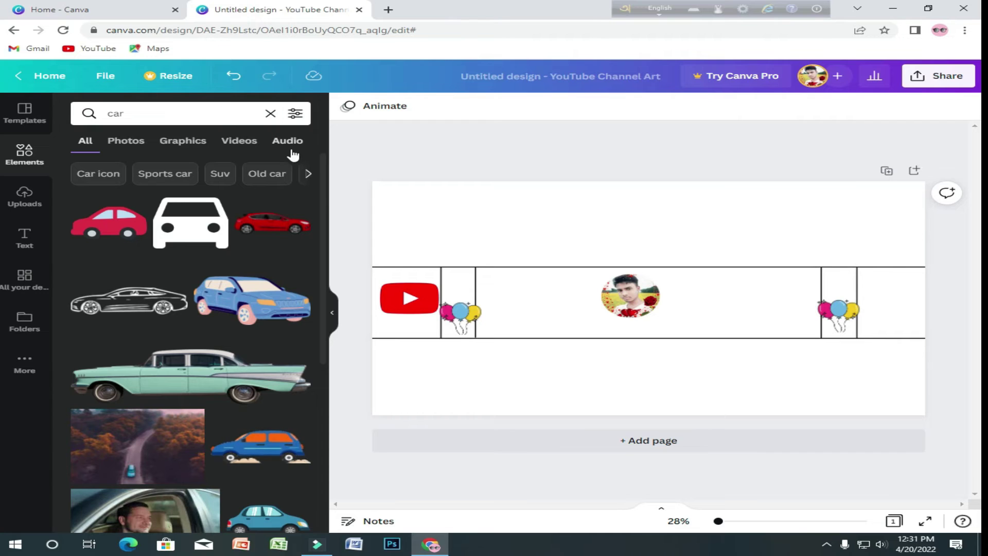
scroll(269, 370, "down", 5)
scroll(273, 368, "up", 5)
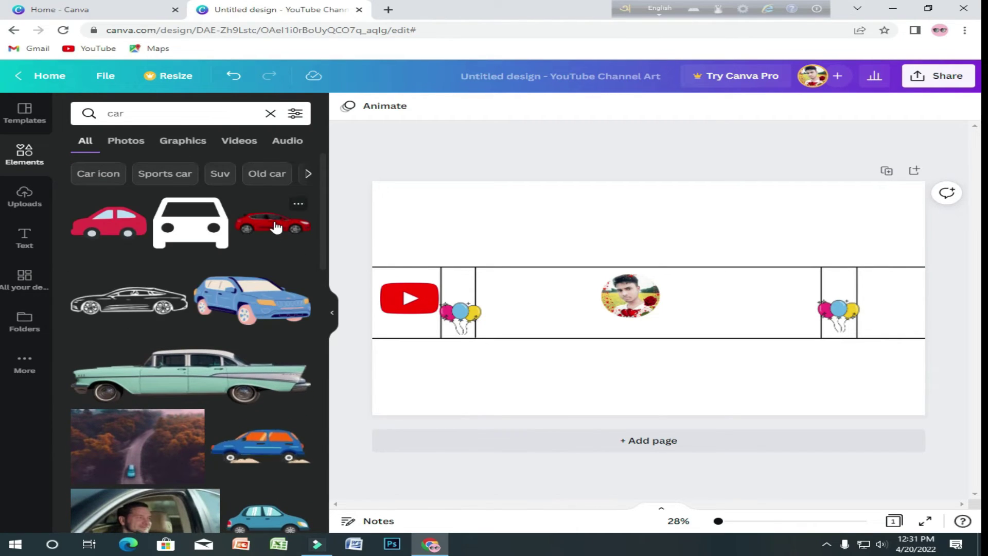
left_click(276, 227)
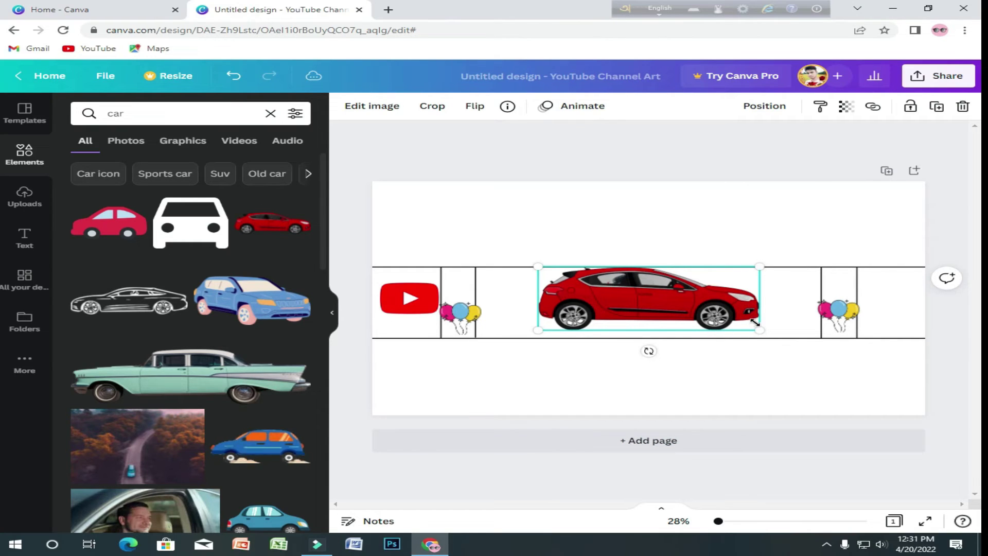
left_click_drag(736, 328, 528, 286)
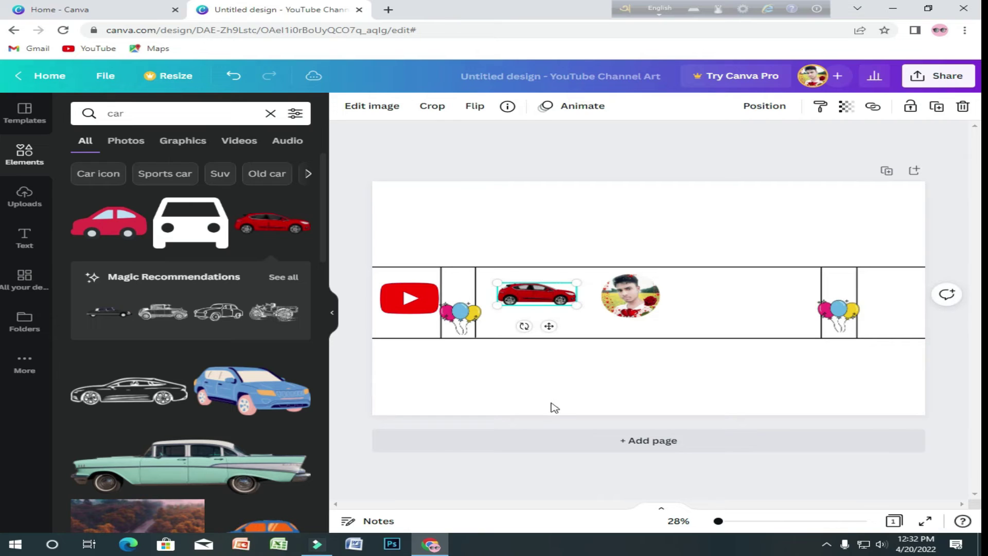
- Clear the 'car' term from the Elements search box
scroll(200, 417, "down", 10)
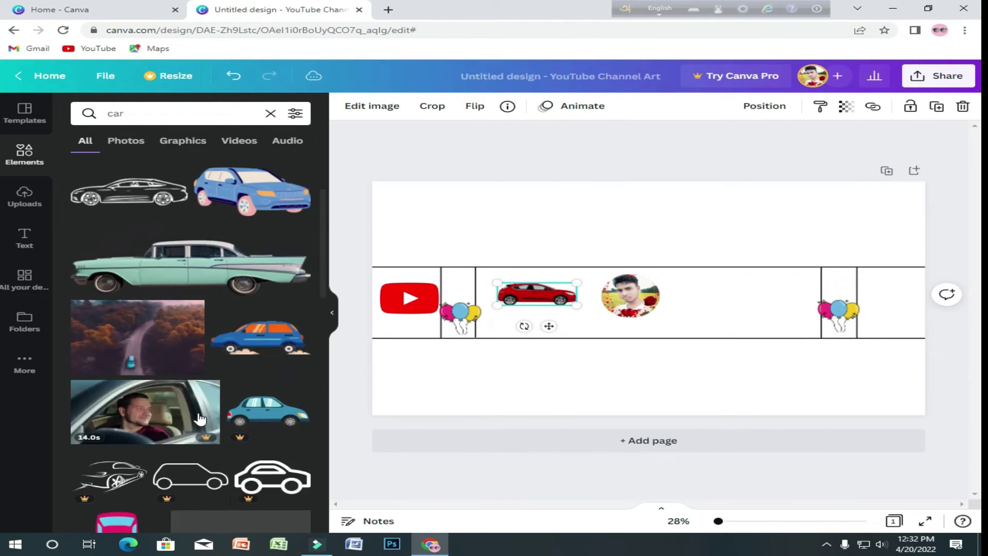
scroll(191, 164, "up", 3)
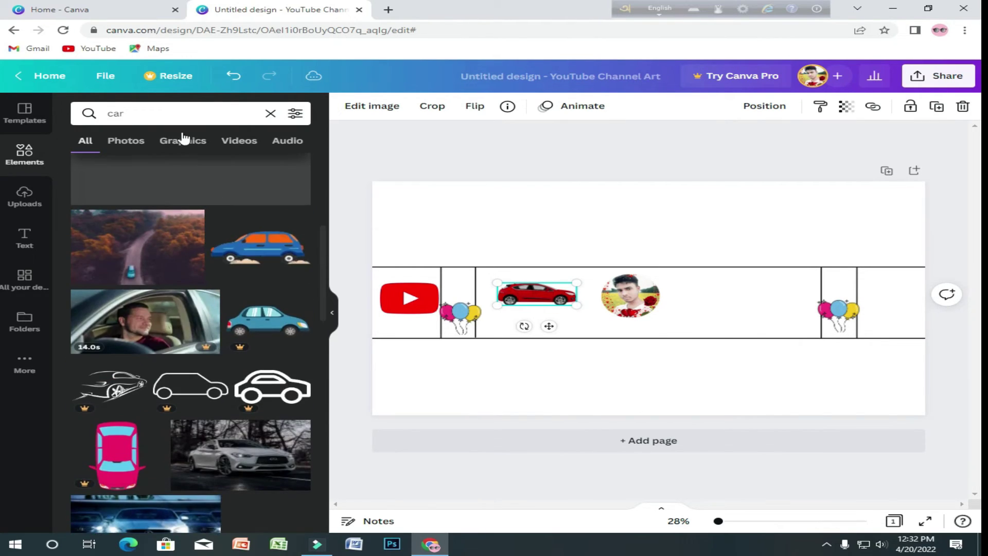
left_click(106, 113)
double_click(142, 114)
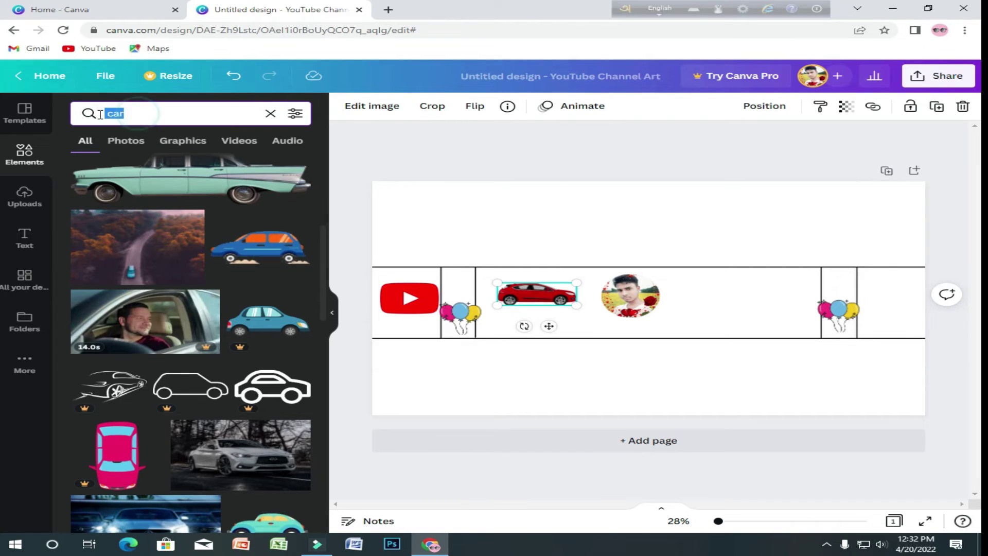
key("BackSpace")
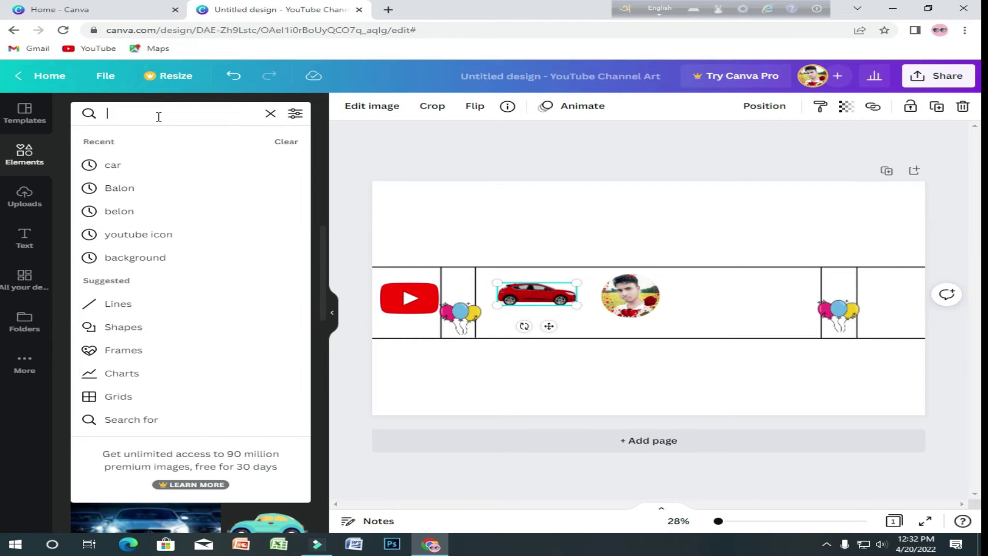
- Replace the 'car' query with 'subscr' to list Subscribe button graphics
type("car")
key("Return")
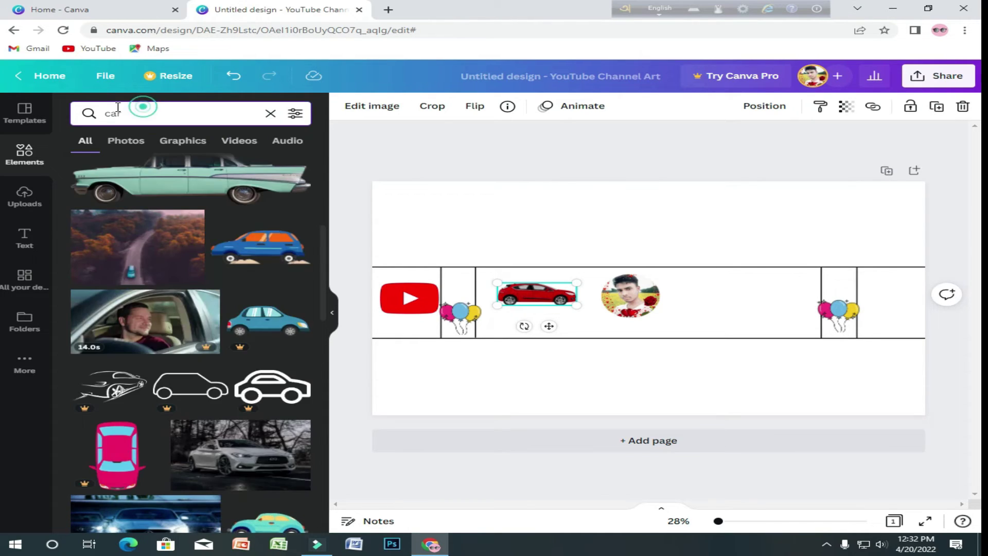
left_click(151, 113)
double_click(120, 113)
key("BackSpace")
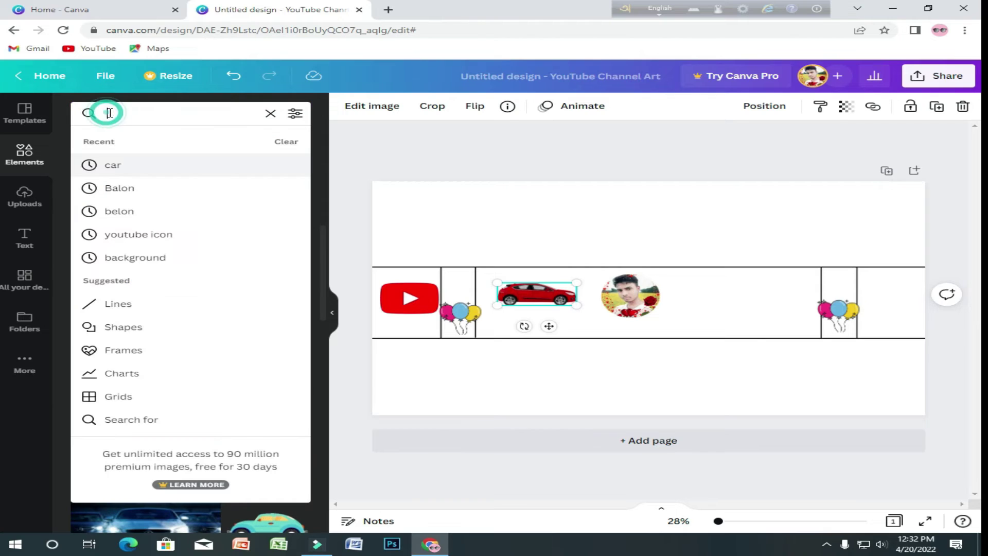
type("subs")
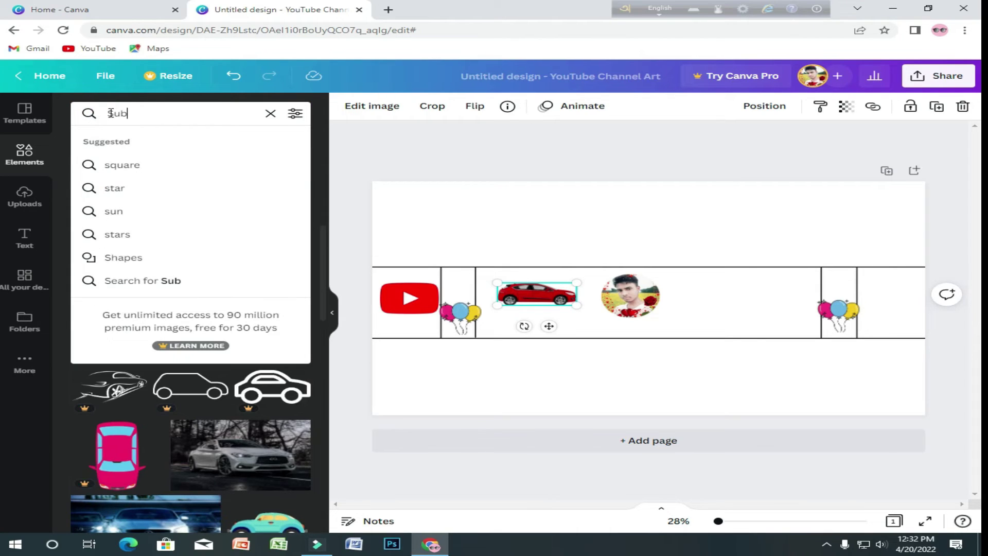
type("c")
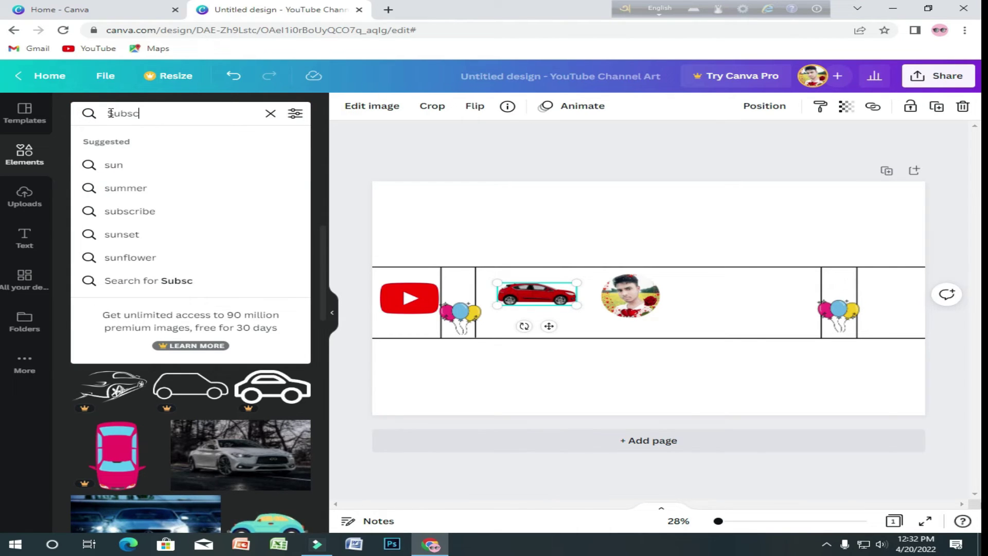
type("ribe")
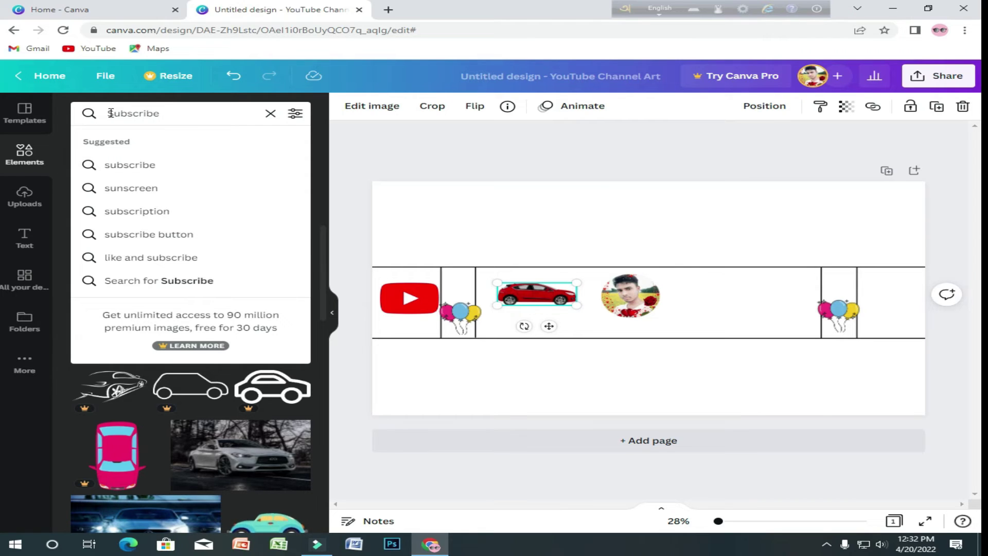
key("Return")
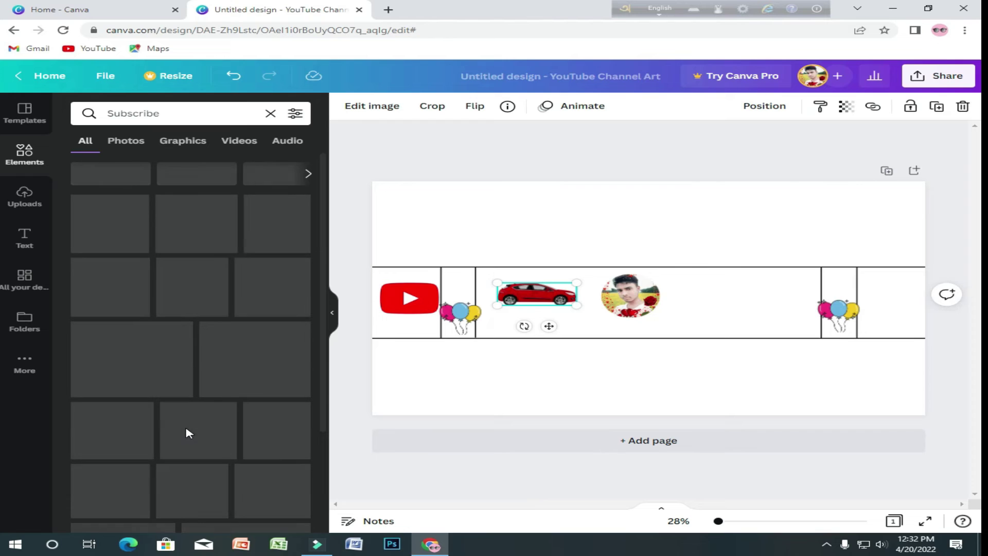
scroll(203, 417, "down", 5)
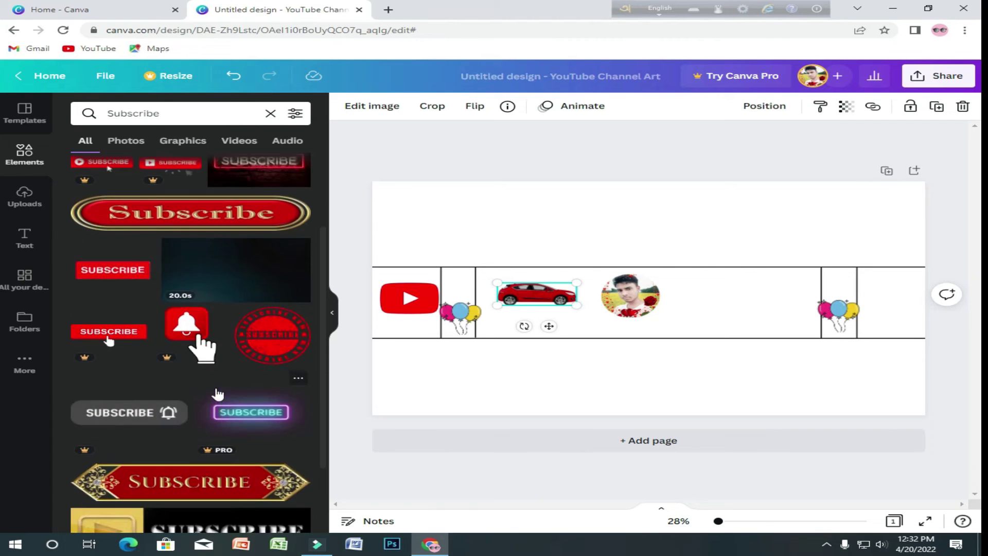
- Add the ornate red-and-gold SUBSCRIBE graphic to the banner and nudge it slightly upward
left_click(212, 404)
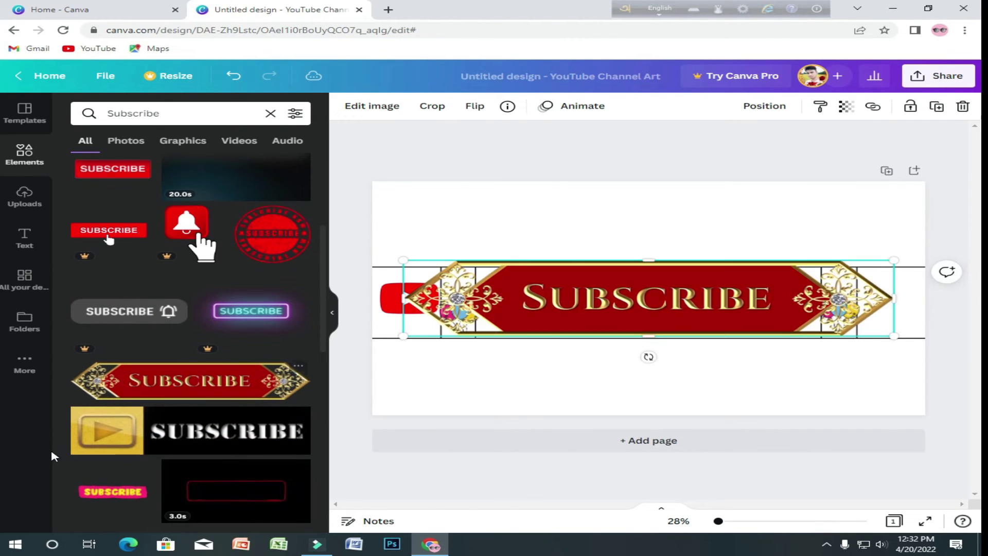
left_click_drag(651, 262, 651, 270)
double_click(651, 270)
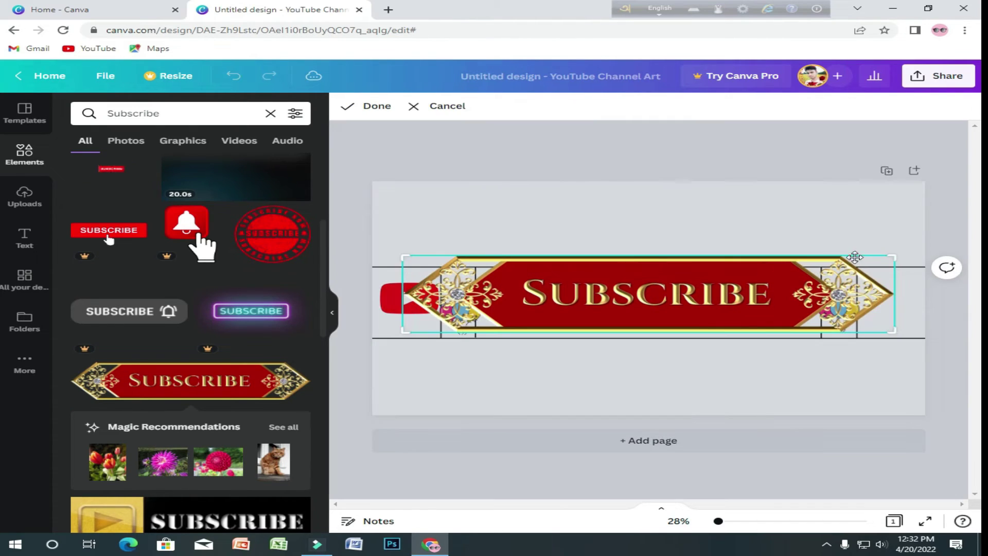
double_click(677, 280)
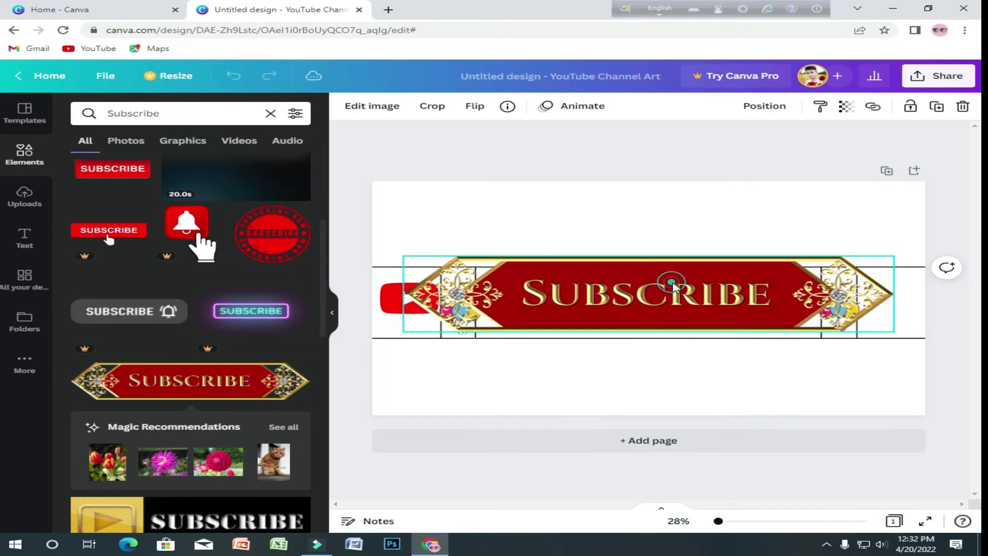
- Shrink the SUBSCRIBE graphic and place it right of the profile photo, before the balloons
left_click_drag(893, 256, 854, 262)
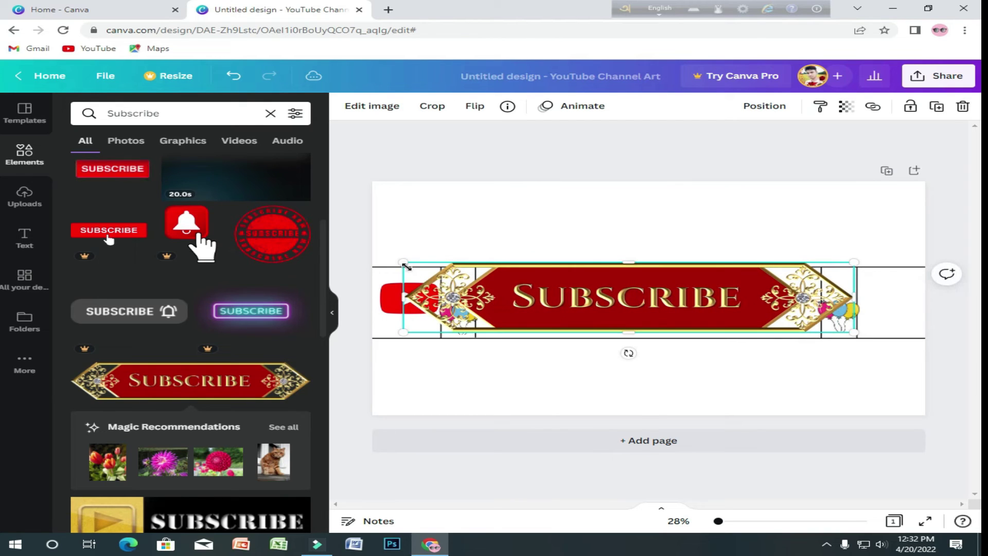
left_click_drag(406, 265, 734, 288)
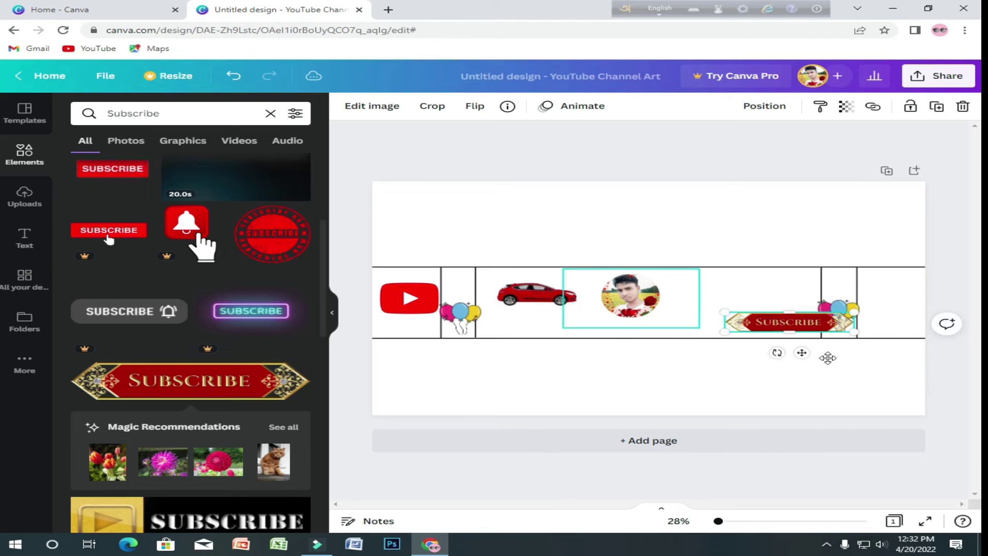
left_click_drag(792, 323, 743, 297)
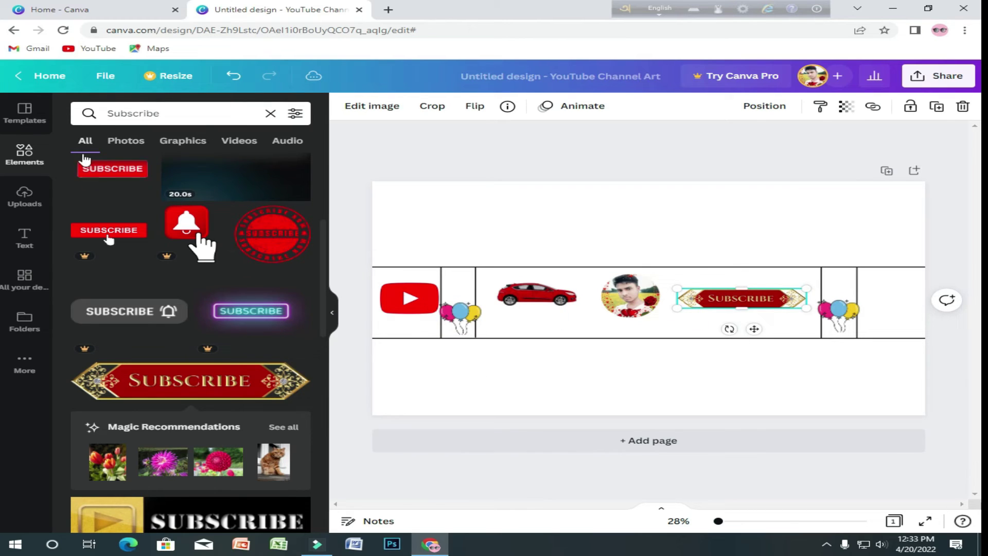
- Add a body text box containing the channel owner's full name
left_click(24, 237)
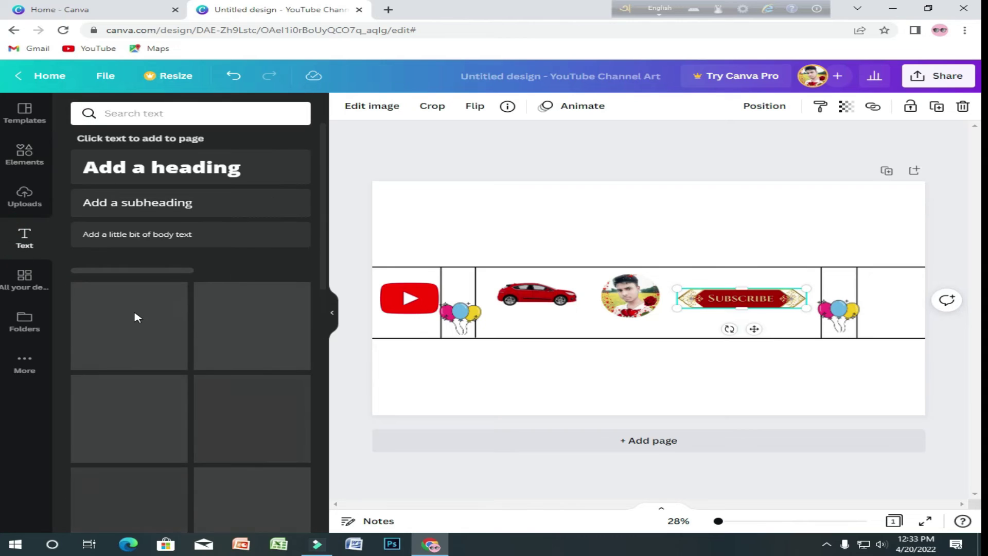
left_click(149, 237)
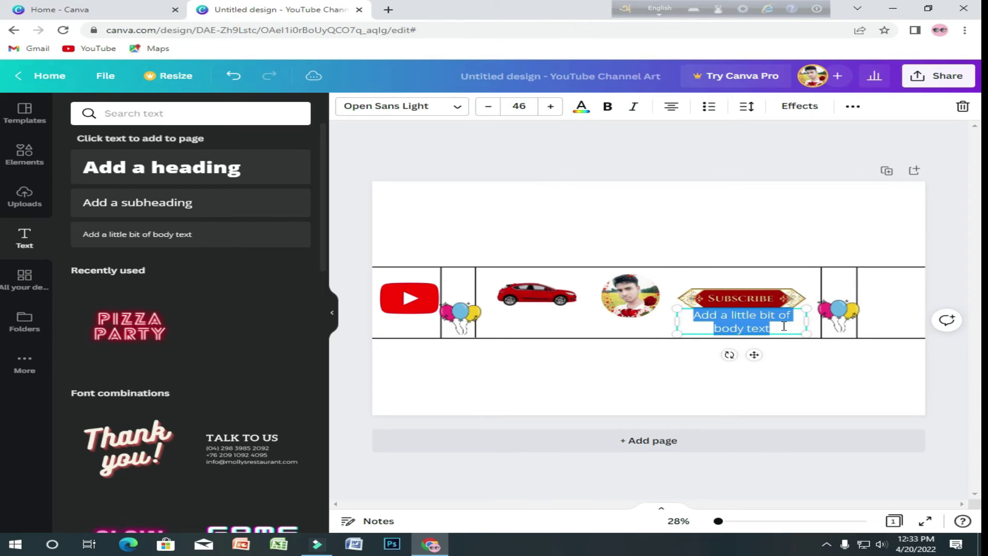
key("BackSpace")
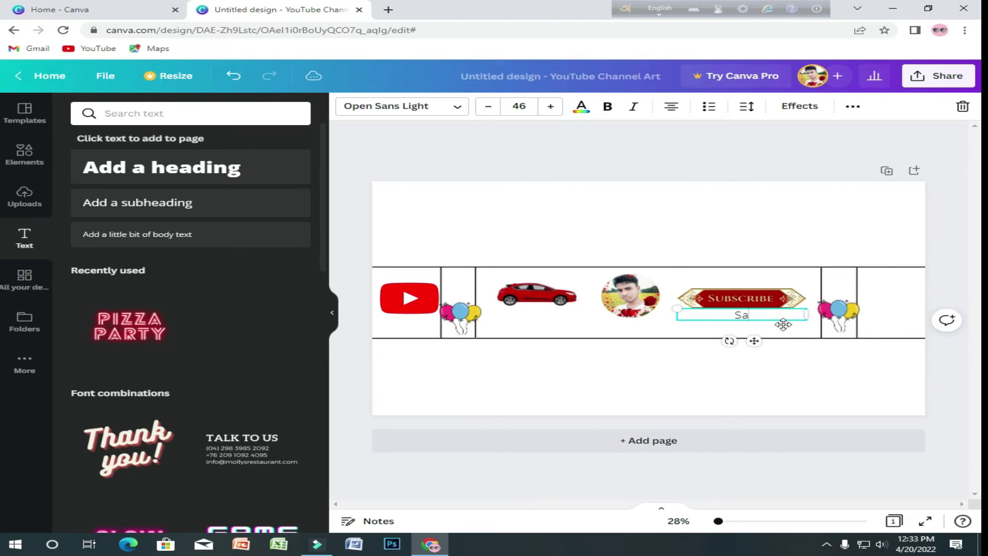
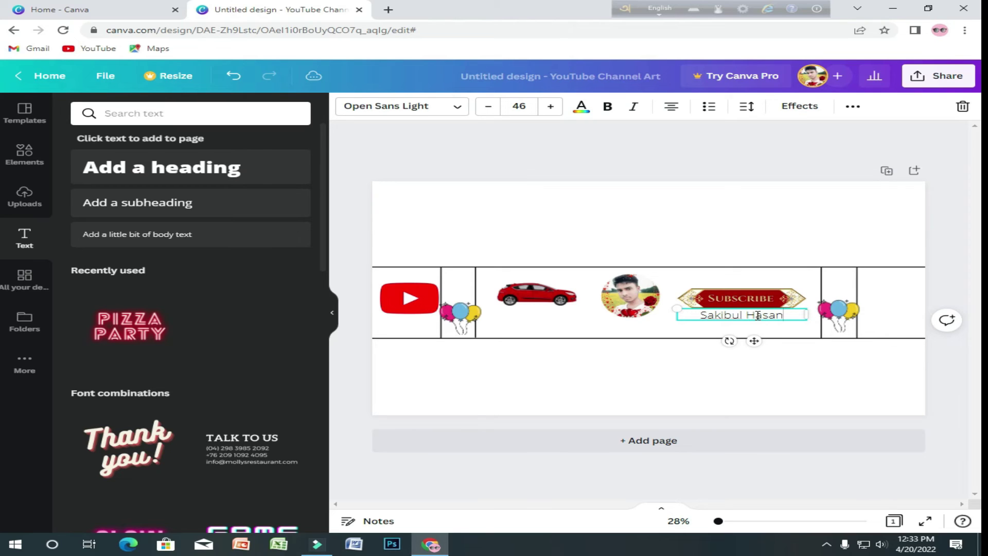
left_click(346, 346)
- Move the name caption beneath the round portrait and select it
left_click(746, 321)
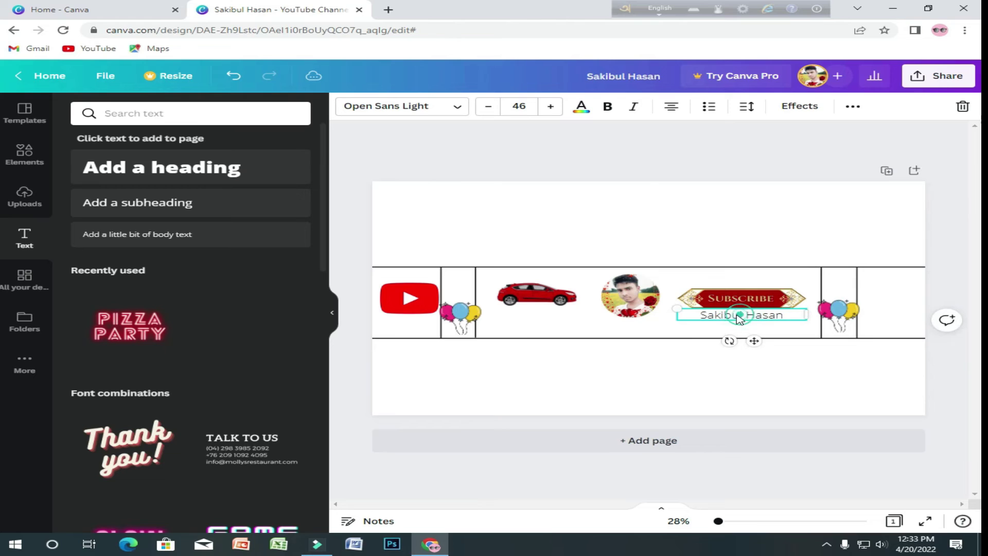
left_click_drag(741, 317, 630, 324)
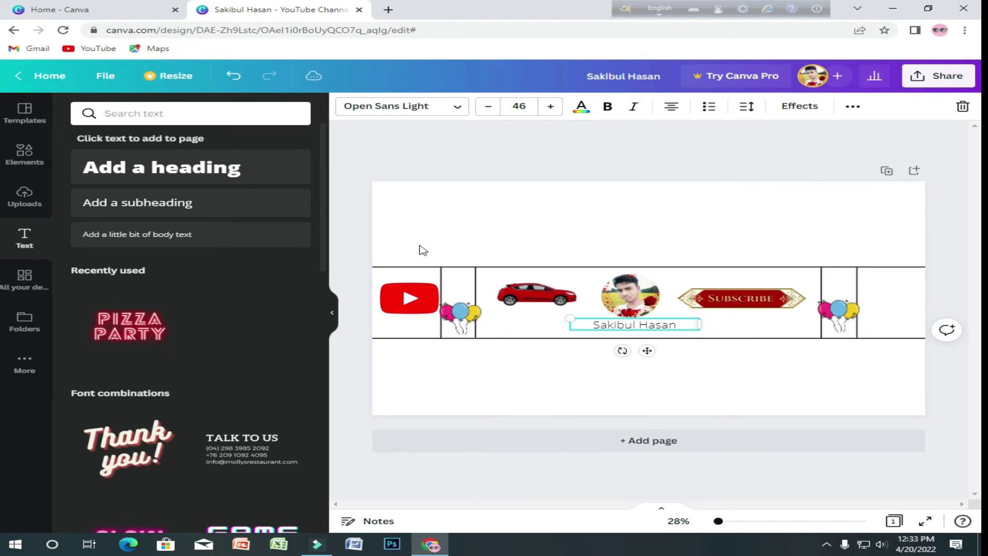
left_click(350, 397)
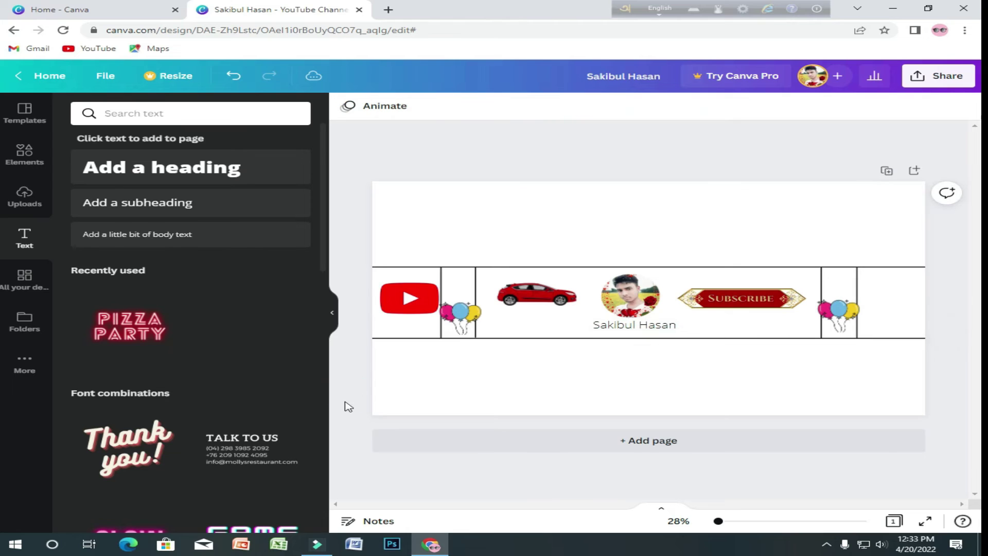
left_click(637, 326)
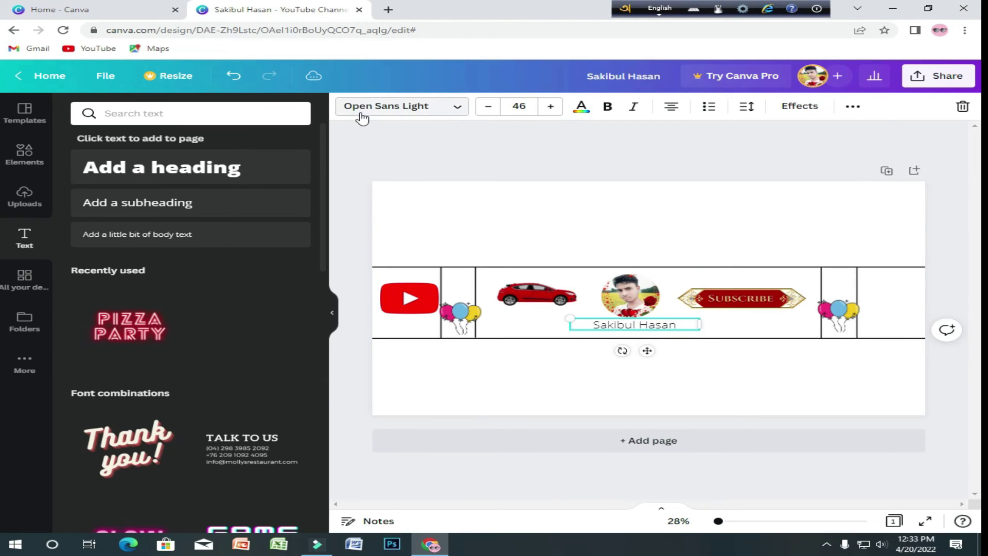
- Set the name caption's font to Archivo Black from the recently used fonts
left_click(458, 109)
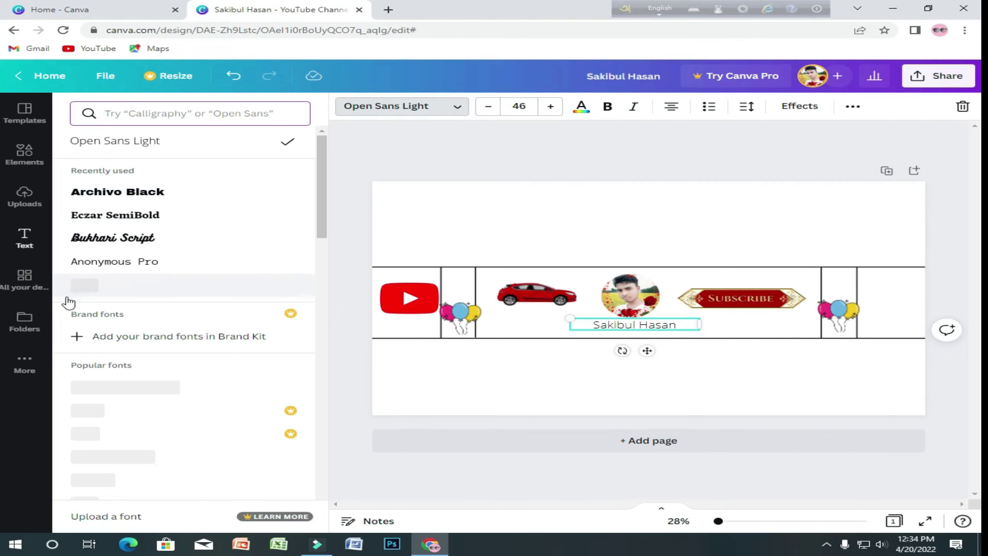
scroll(121, 365, "down", 1)
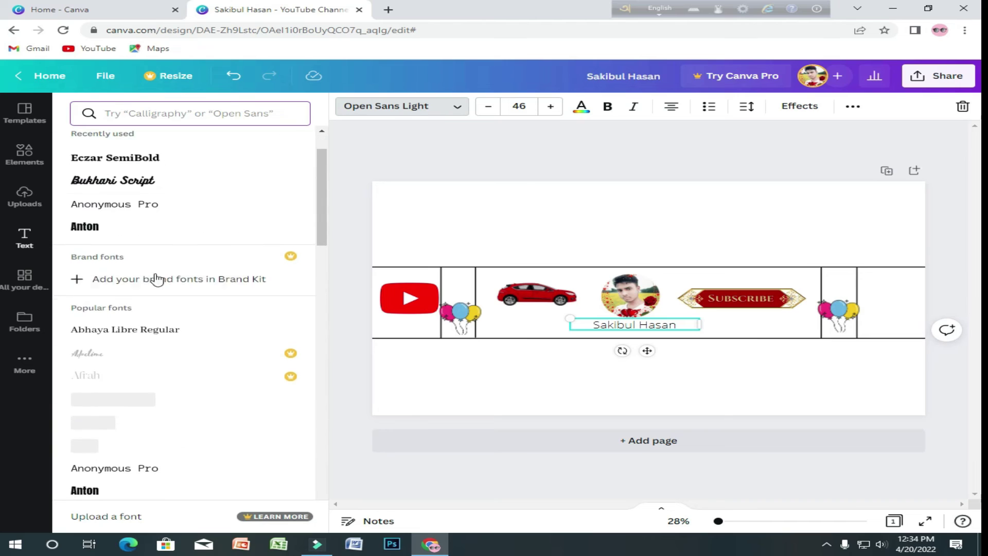
scroll(137, 203, "up", 1)
left_click(144, 192)
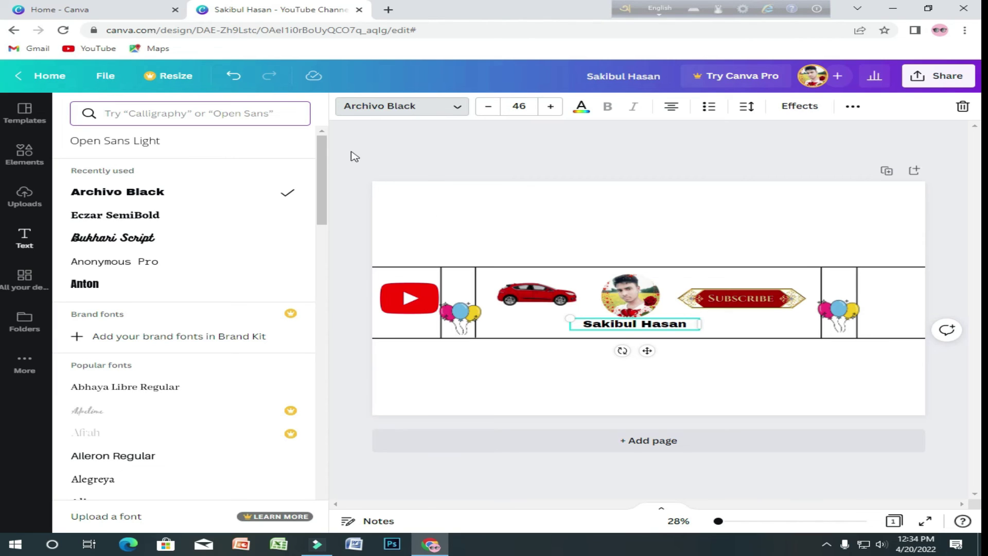
key("Escape")
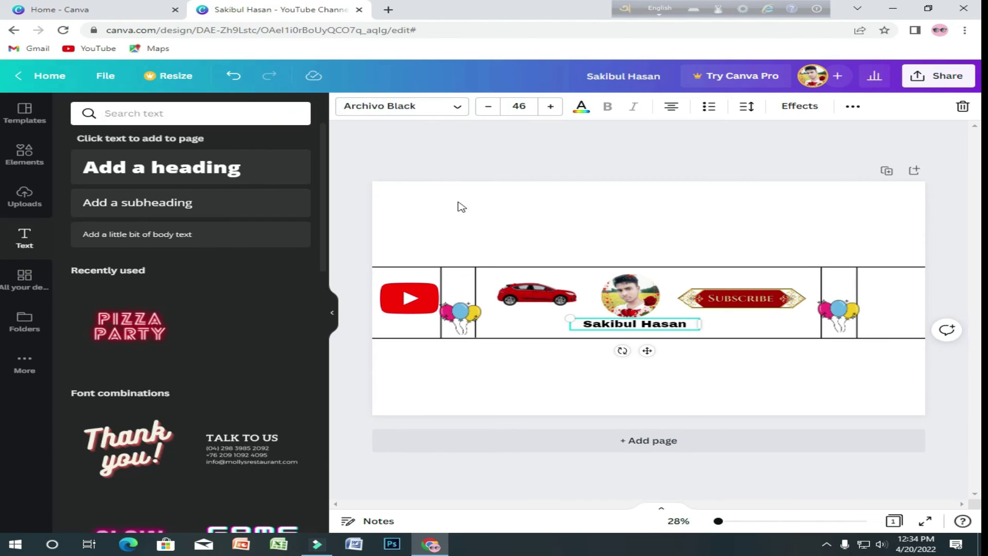
- Remove the lined background image, leaving a plain white page
double_click(484, 267)
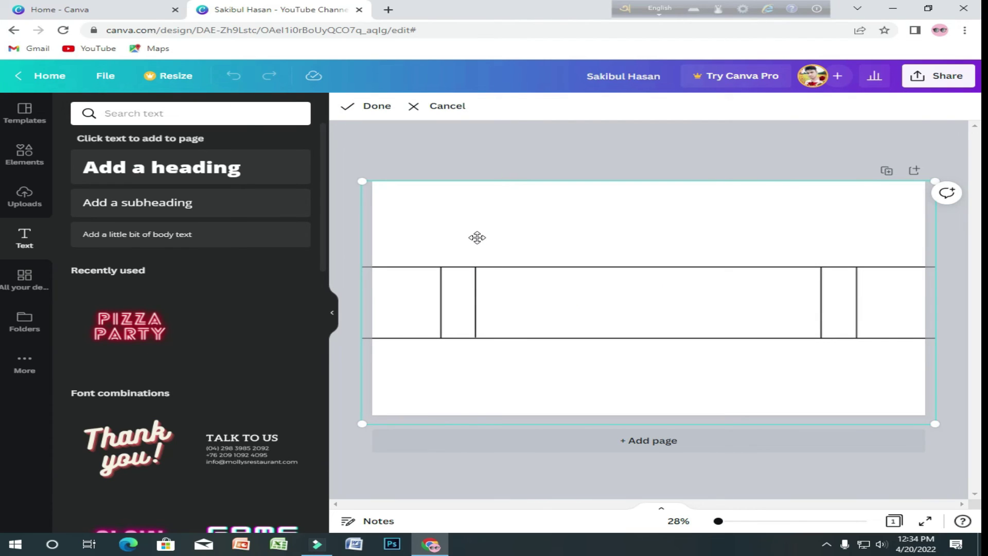
key("Escape")
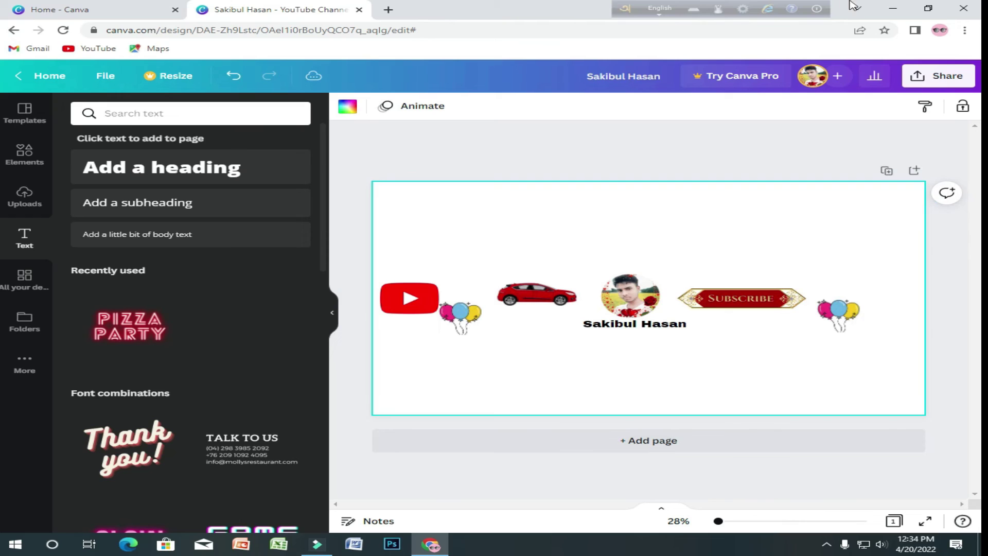
left_click(426, 141)
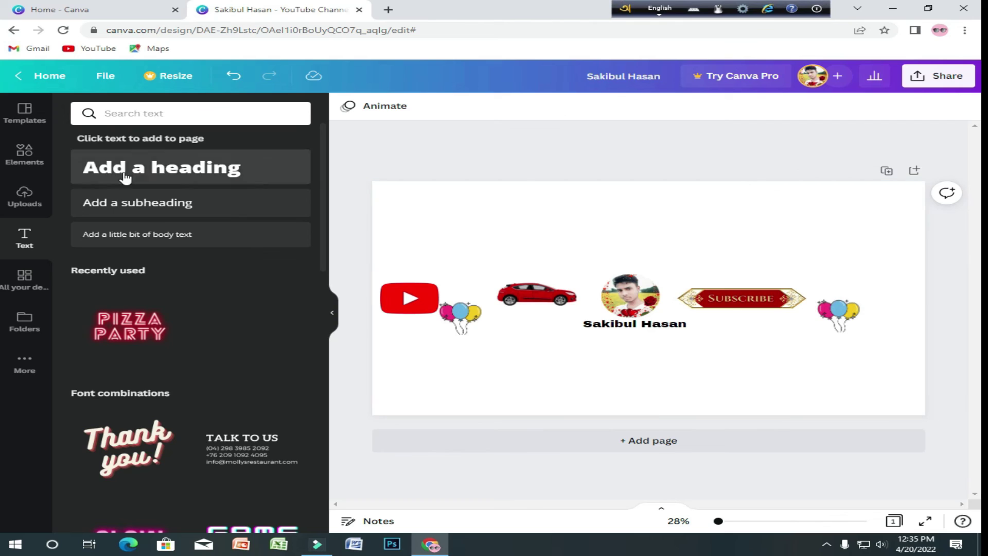
- Try black, grey, red, salmon, light purple and deep violet as the page background colour
left_click(472, 215)
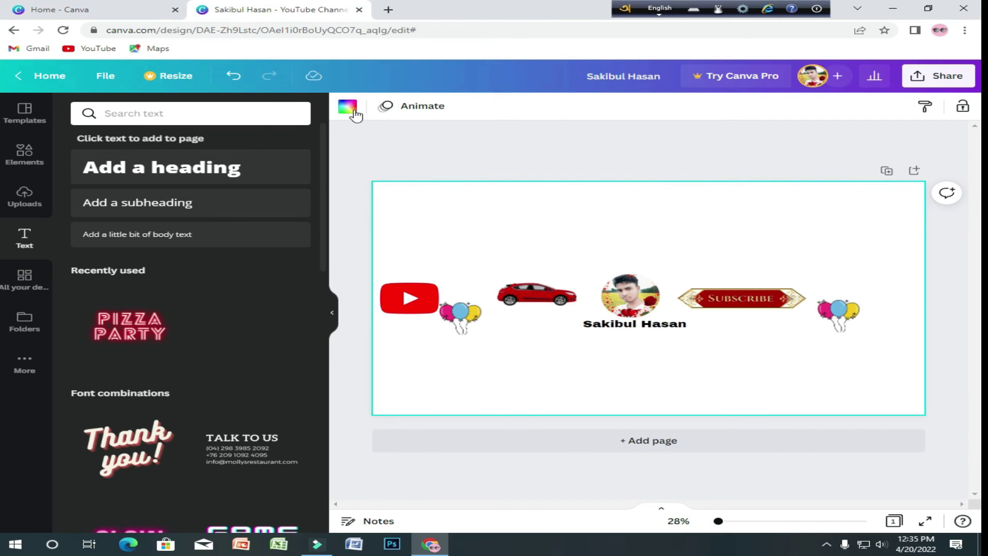
left_click(347, 106)
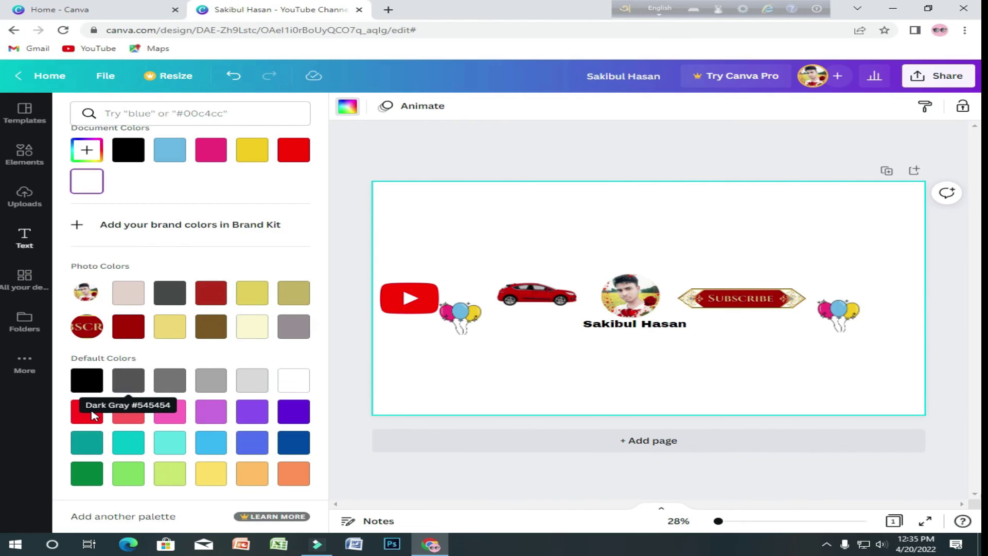
left_click(86, 380)
left_click(129, 397)
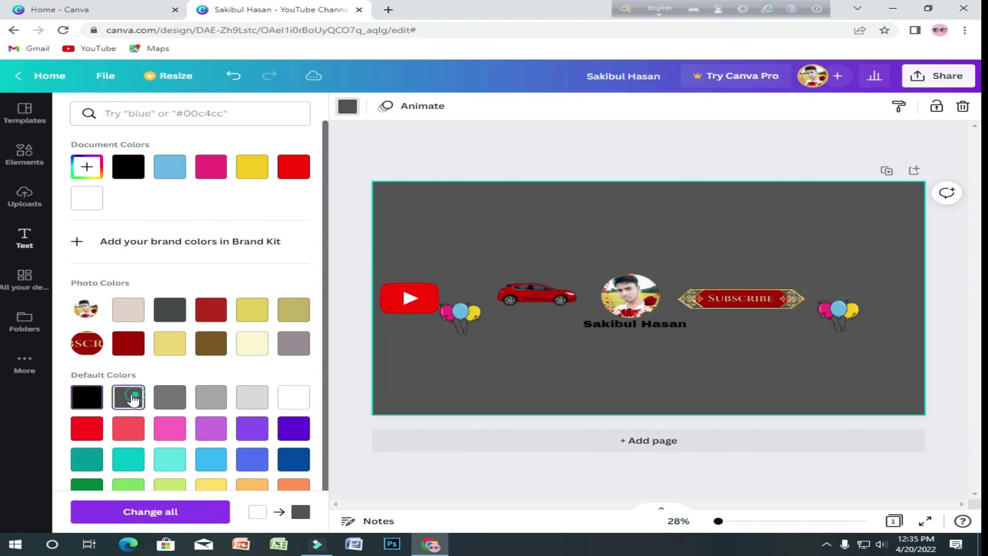
left_click(169, 397)
left_click(219, 398)
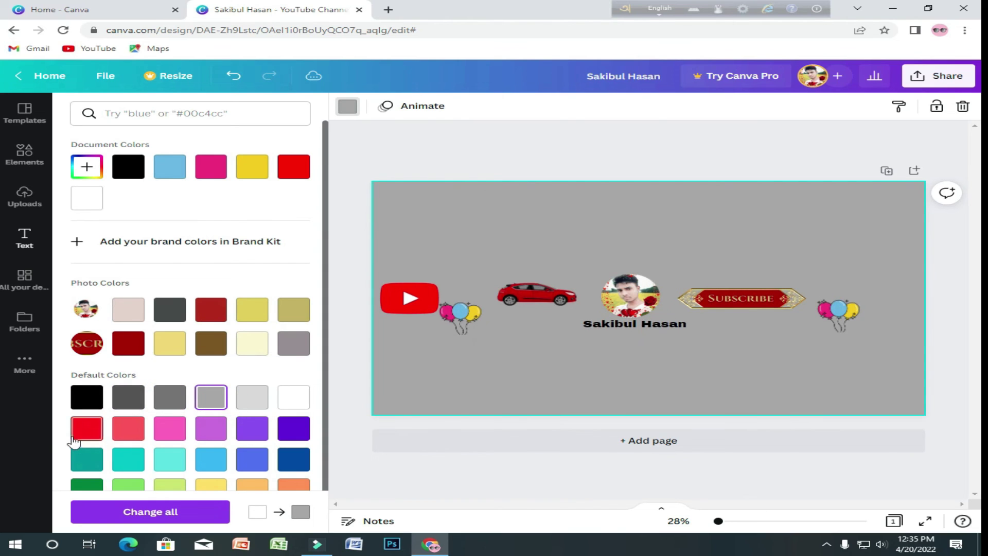
left_click(86, 428)
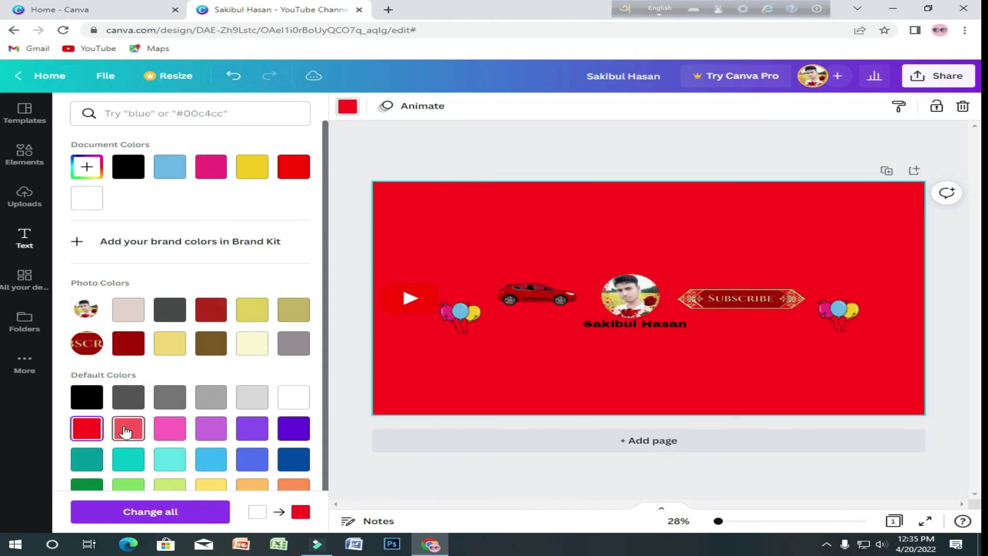
left_click(129, 427)
left_click(207, 428)
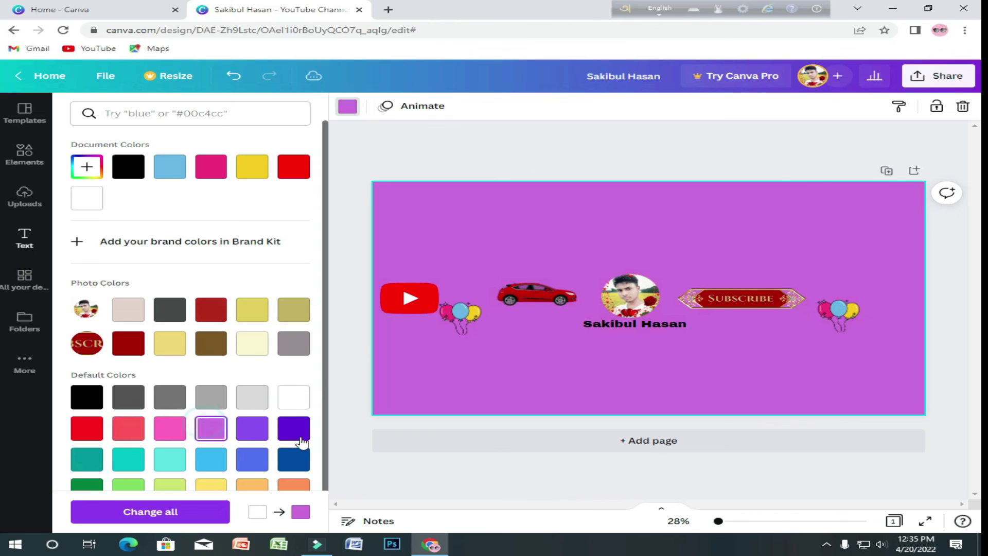
left_click(295, 431)
- Test turquoise, dark blue, dark red, orange and red, then settle on light purple
scroll(224, 449, "down", 1)
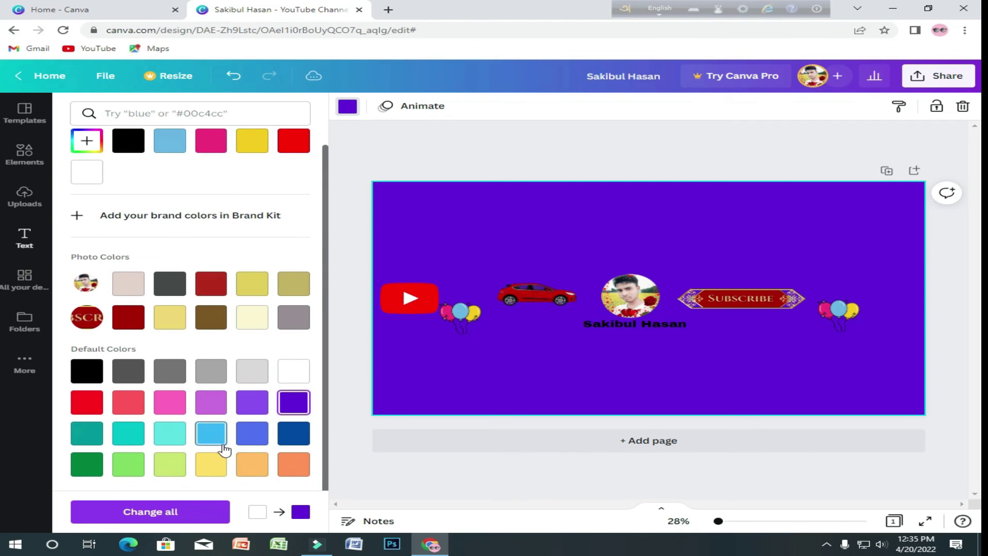
left_click(170, 433)
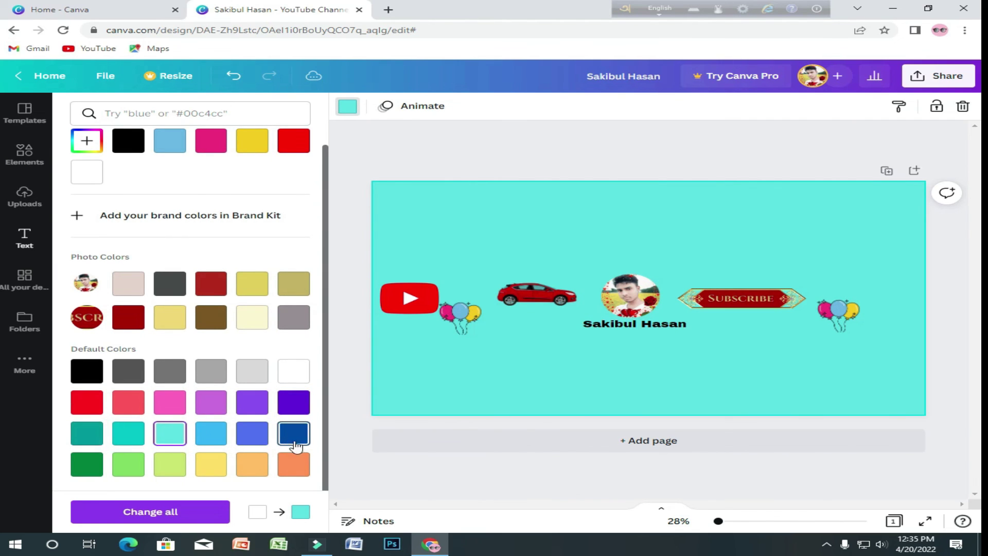
left_click(294, 433)
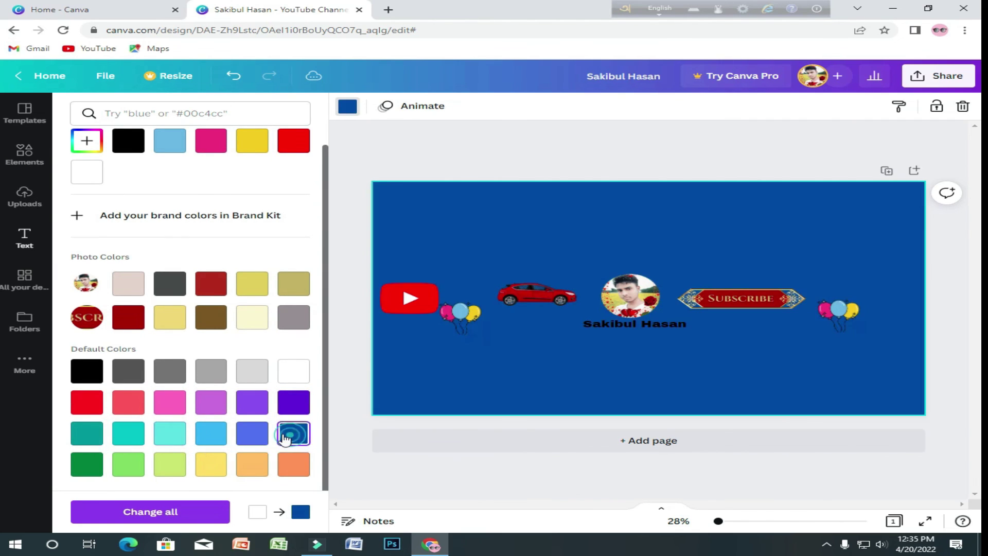
left_click(207, 283)
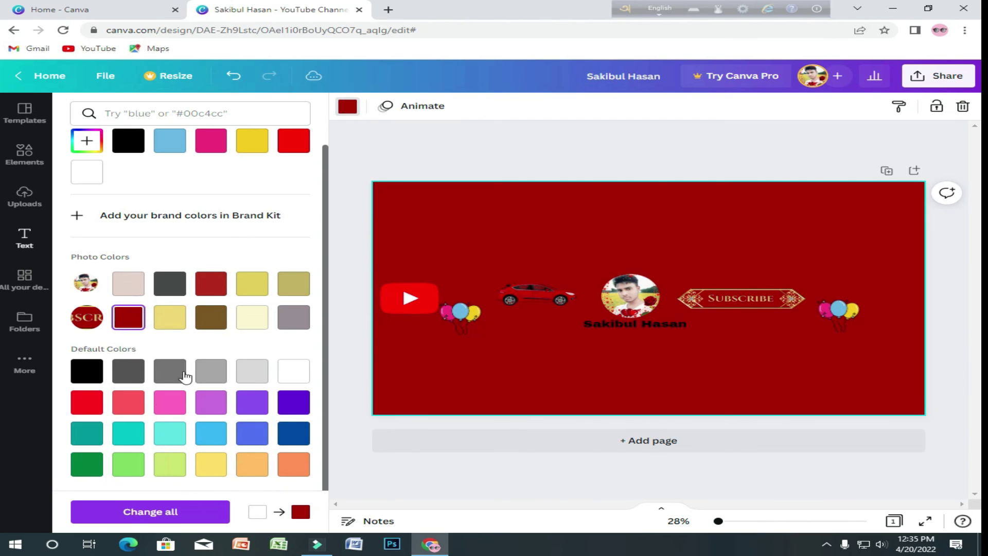
left_click(252, 464)
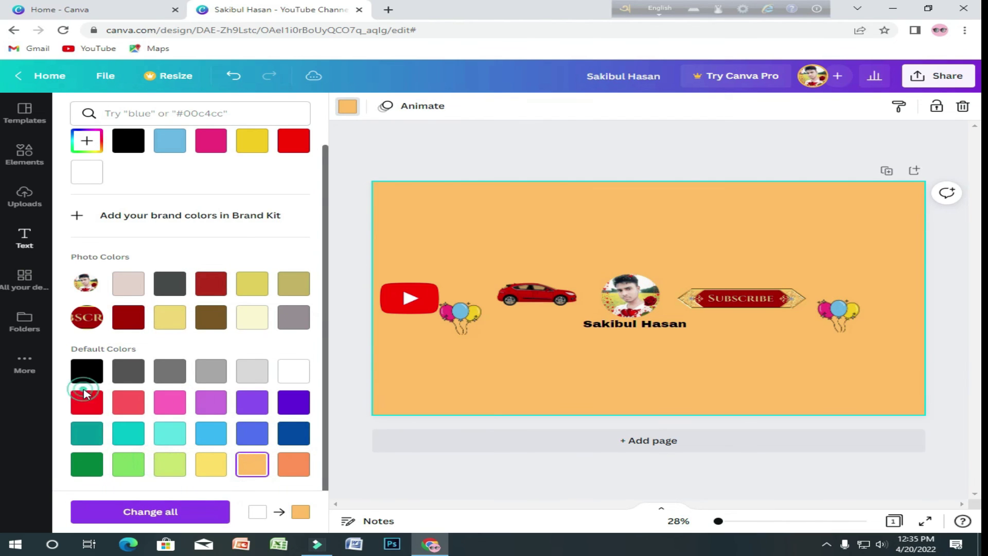
left_click(84, 400)
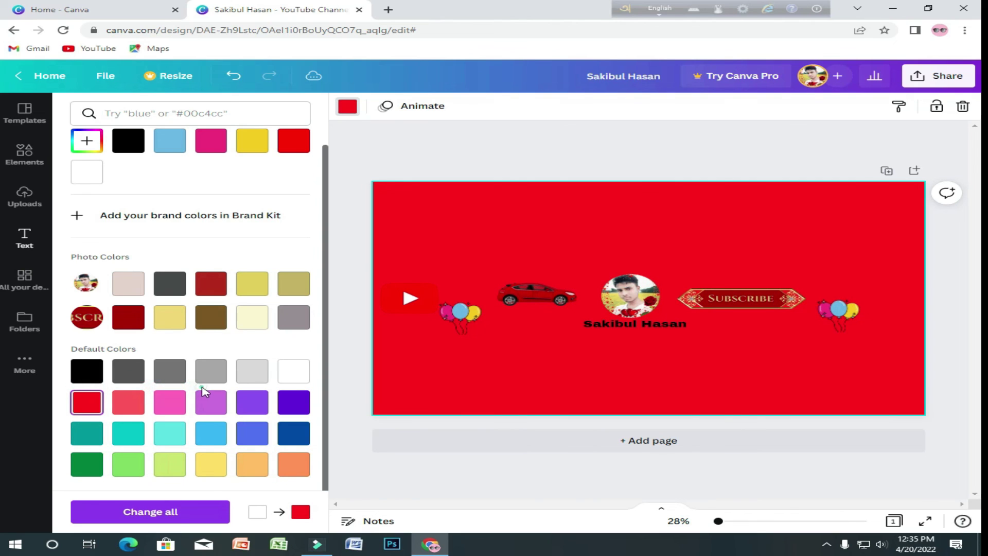
left_click(210, 402)
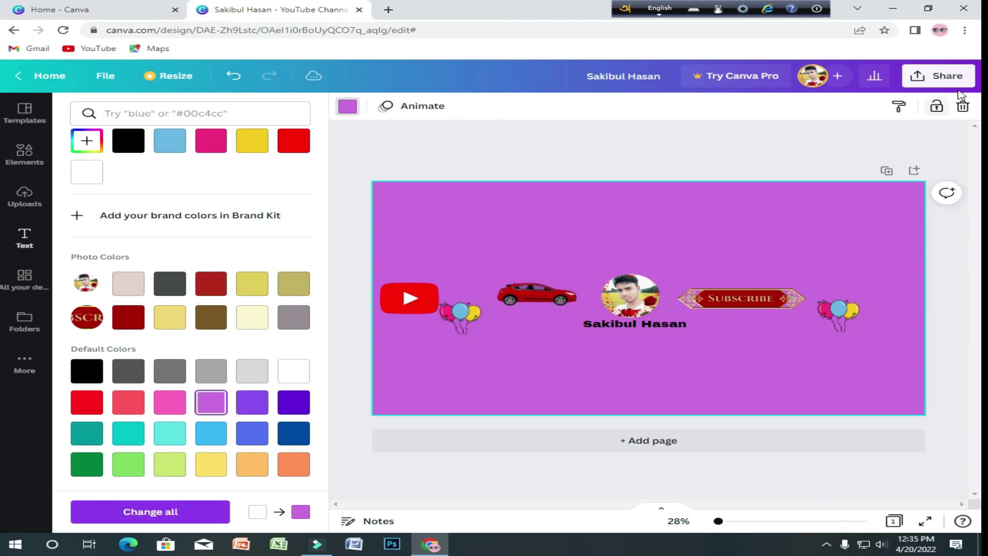
- Show the Share menu's full list of publishing and saving options and browse through it
left_click(940, 77)
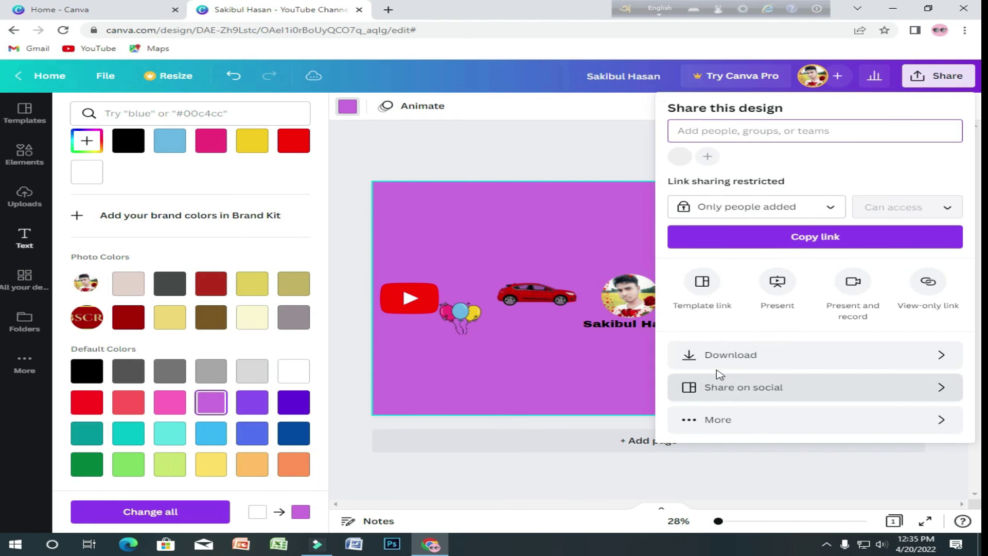
left_click(705, 425)
scroll(928, 268, "down", 3)
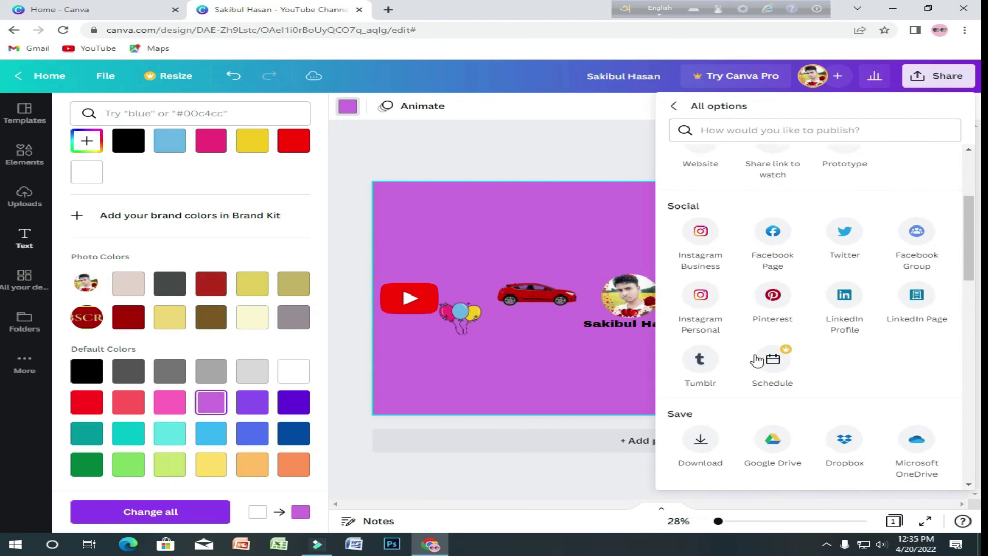
scroll(779, 345, "down", 3)
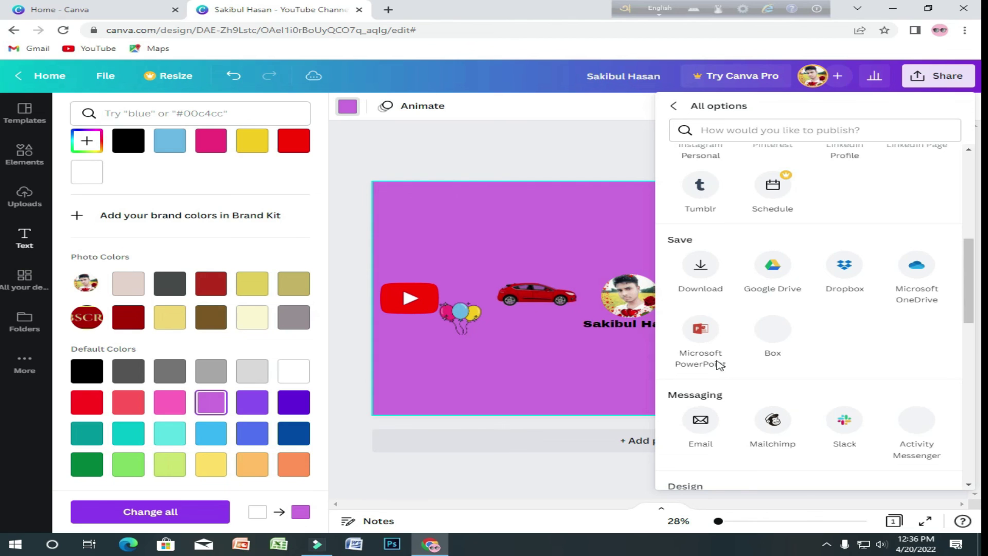
scroll(715, 359, "up", 1)
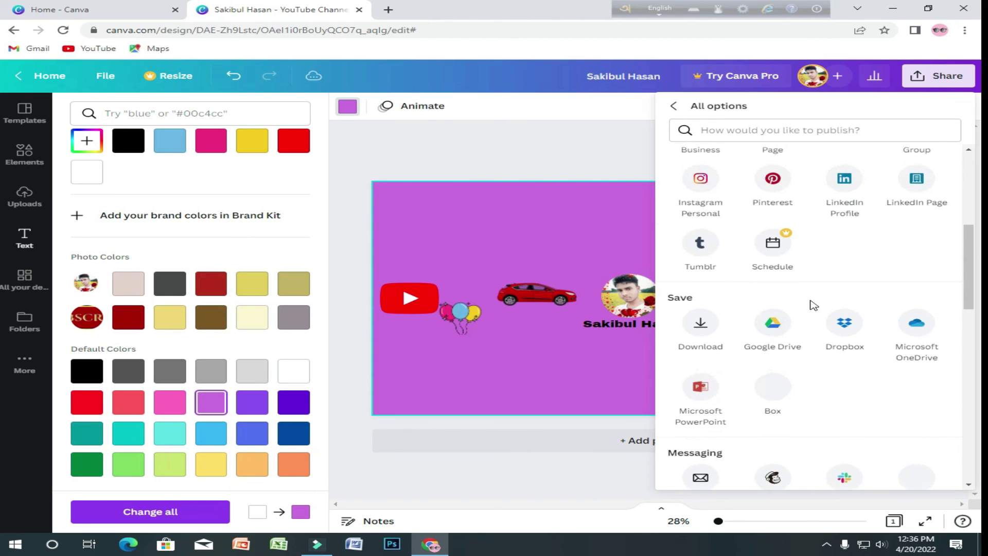
scroll(822, 302, "up", 2)
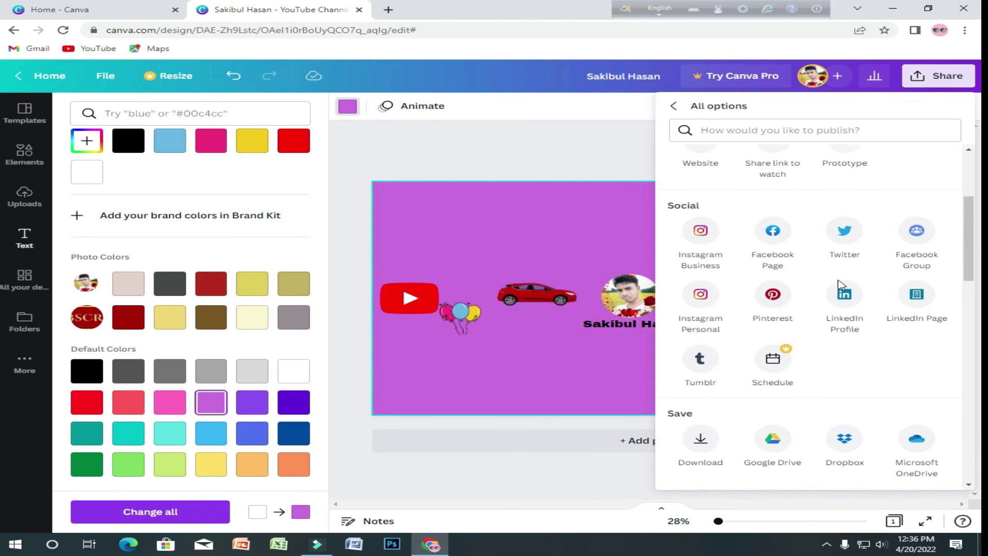
scroll(804, 355, "down", 1)
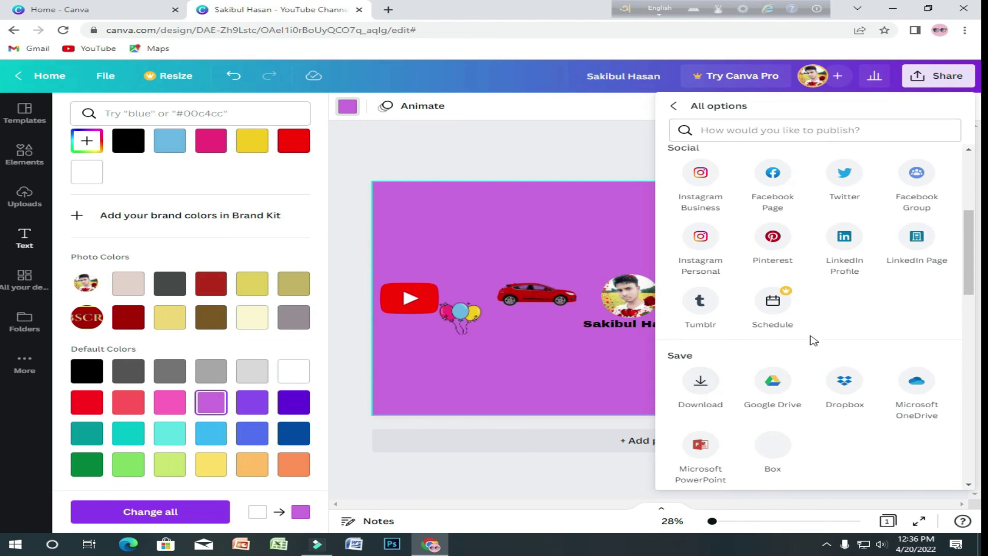
scroll(812, 340, "up", 4)
scroll(799, 337, "down", 5)
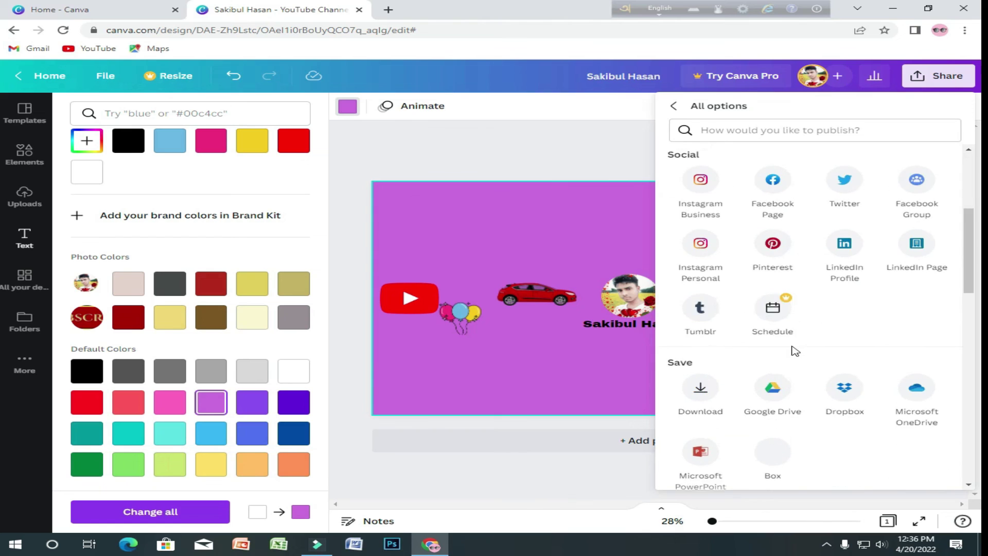